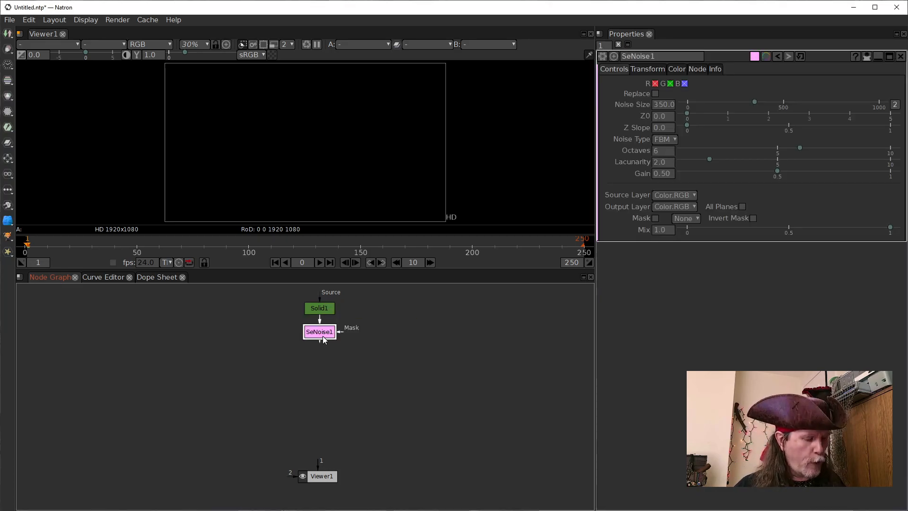
Show the SeNoise node in the viewer and add a Blur node after it with X derivation order 1
key(1)
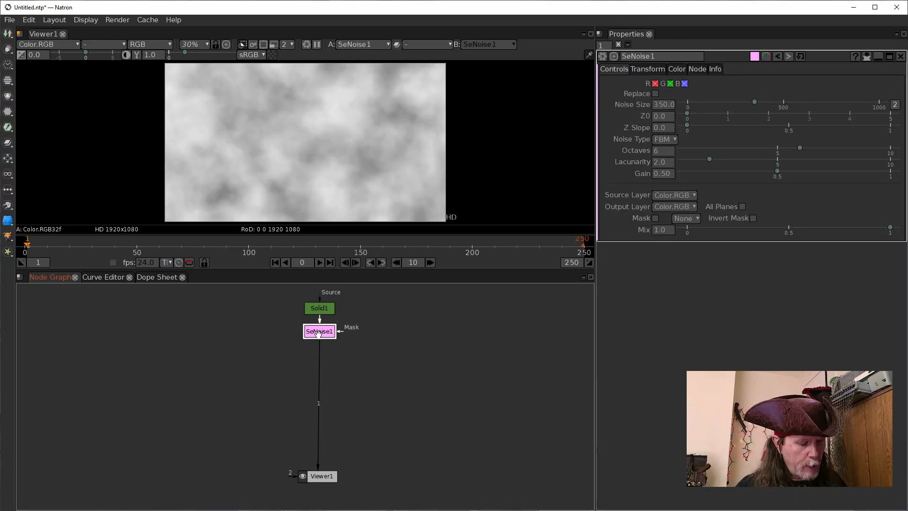
key(Tab)
text(blur)
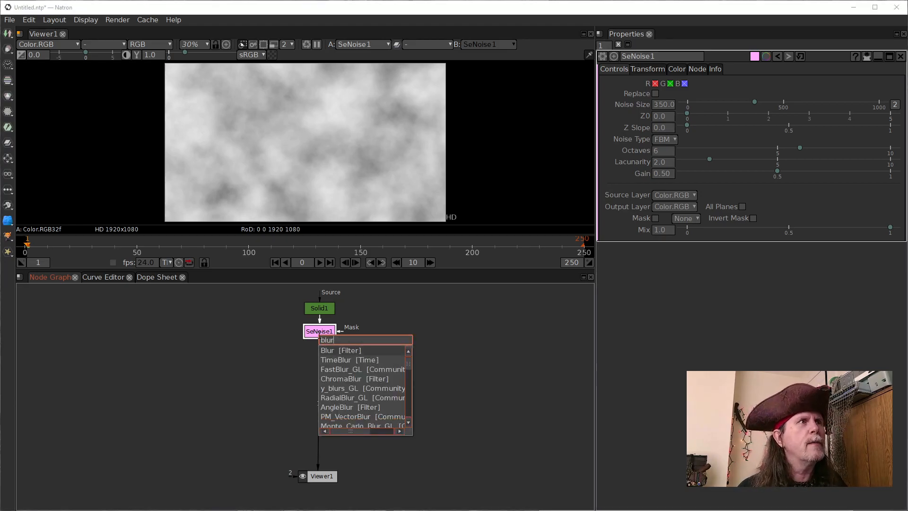
key(Return)
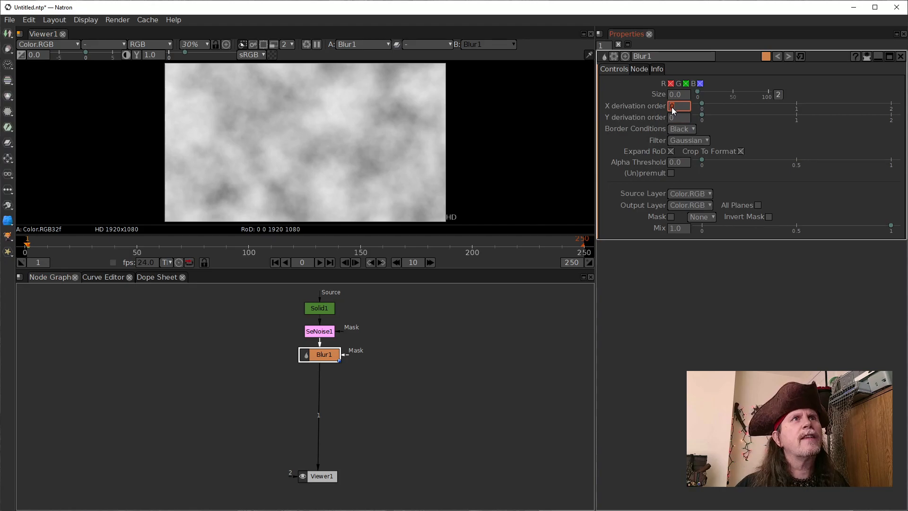
scroll(670, 108, up, 1)
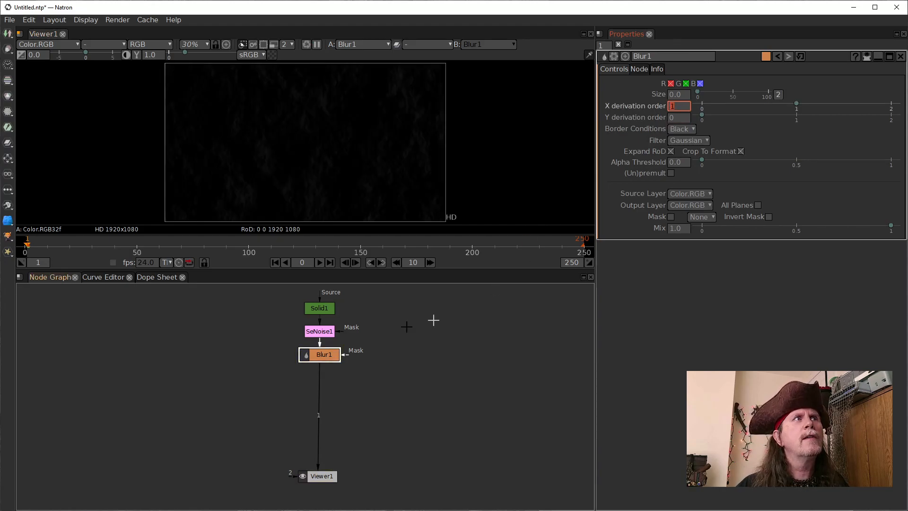
Duplicate the Blur node, connect the copy's source to SeNoise1, and arrange the two blurs side by side below the noise
drag(320, 355, 264, 355)
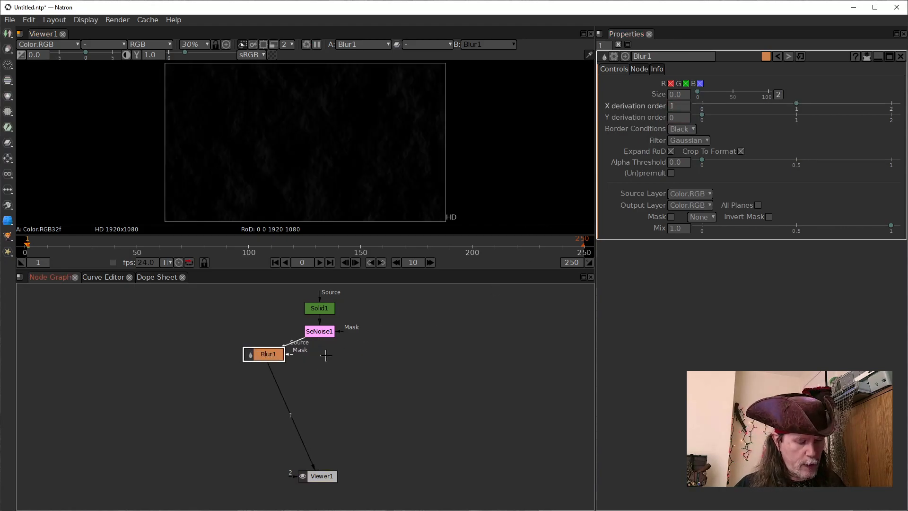
key(ctrl+v)
drag(350, 342, 322, 332)
drag(270, 352, 294, 357)
click(352, 357)
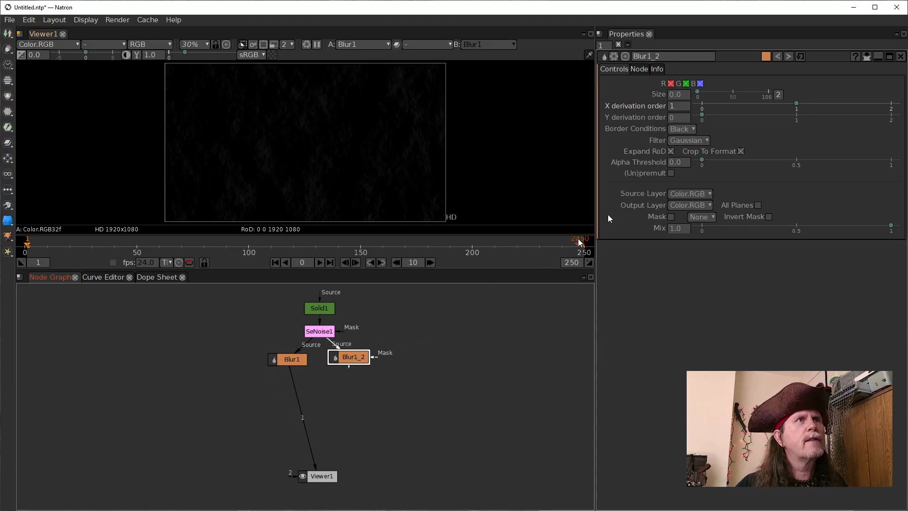
Set the duplicated blur's X derivation order to 0 and its Y derivation order to 1
text(0)
key(Return)
text(1)
key(Return)
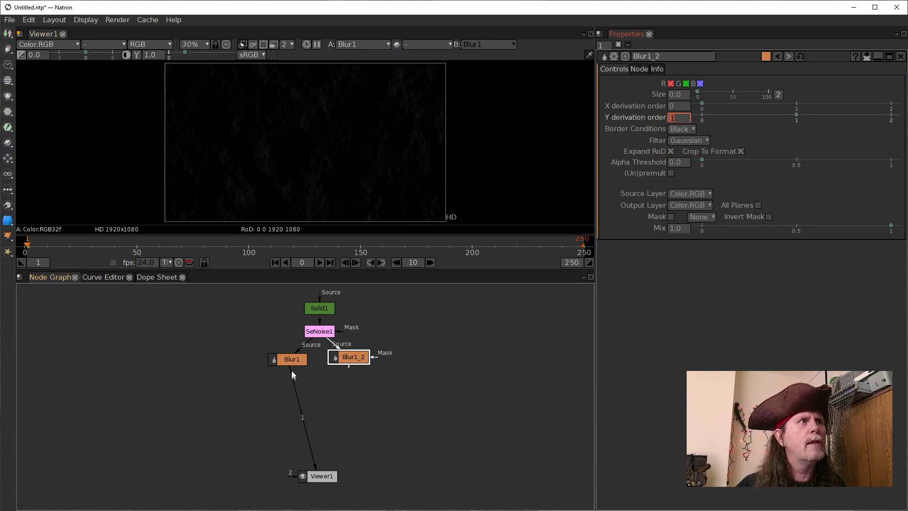
Add a Shuffle node below the two blurs, taking Blur1 as input B and Blur1_2 as input A
click(296, 359)
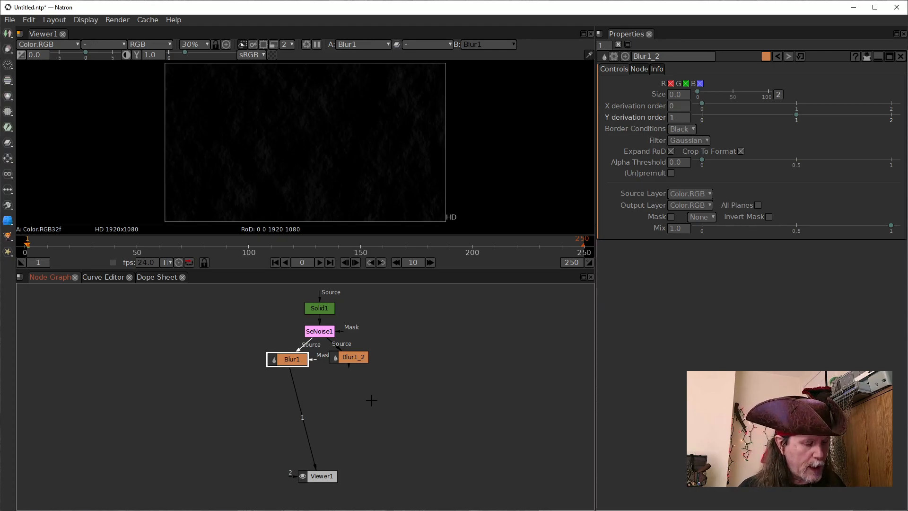
key(Tab)
text(shuf)
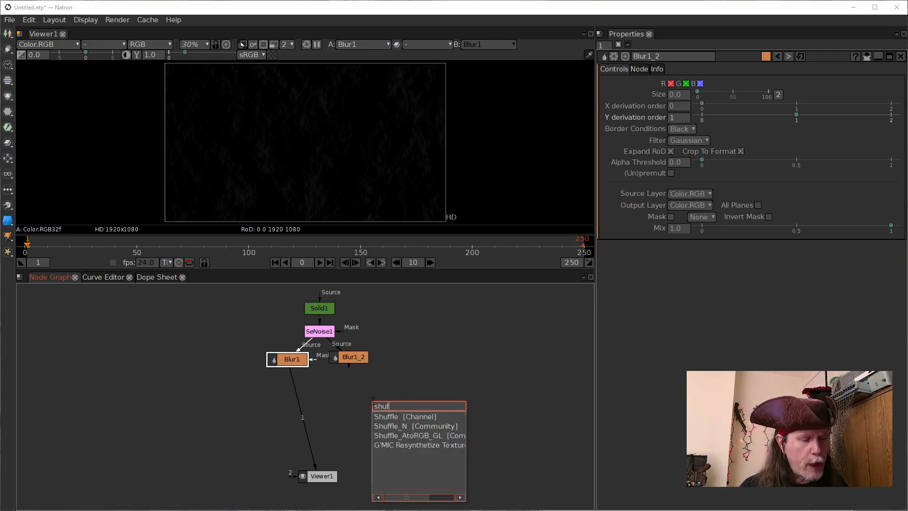
key(Return)
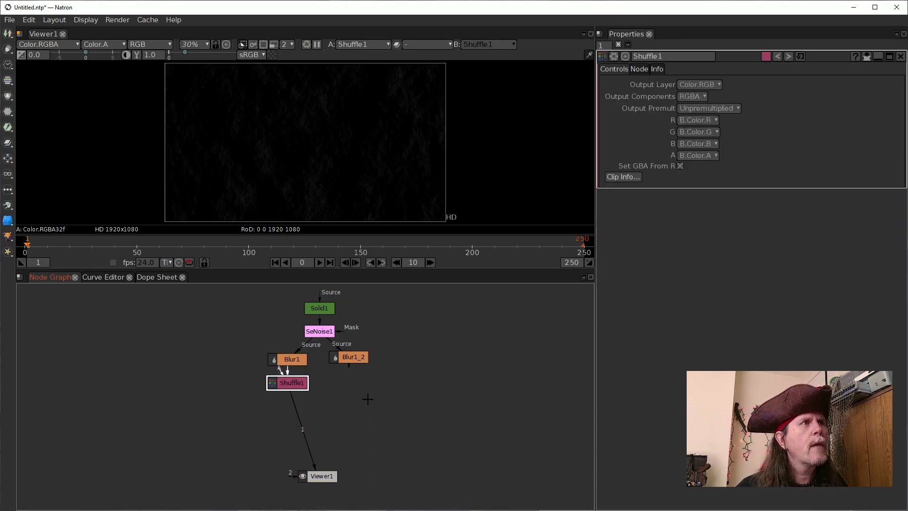
drag(286, 374, 325, 379)
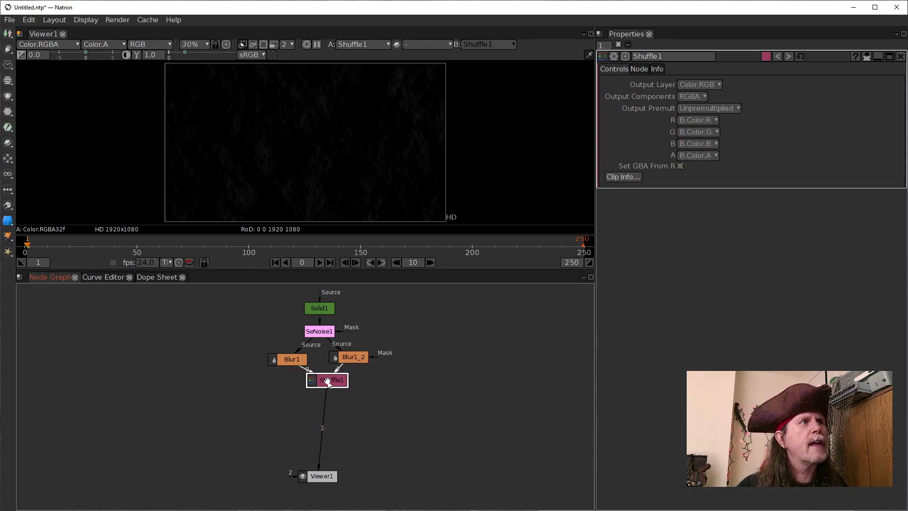
Set the Shuffle's G channel to A.Color.G, B to 0 and A to 1, and center the node below the blurs
click(708, 132)
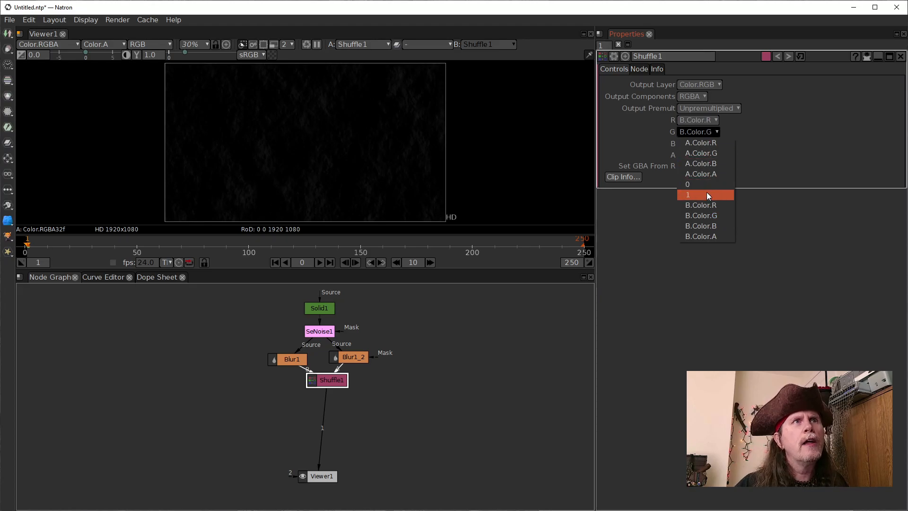
click(706, 153)
click(361, 354)
drag(326, 384, 324, 383)
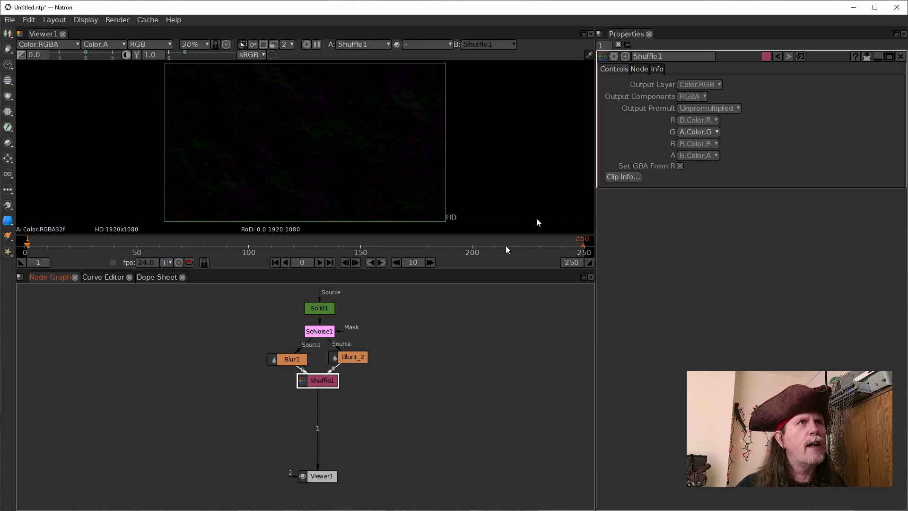
click(705, 143)
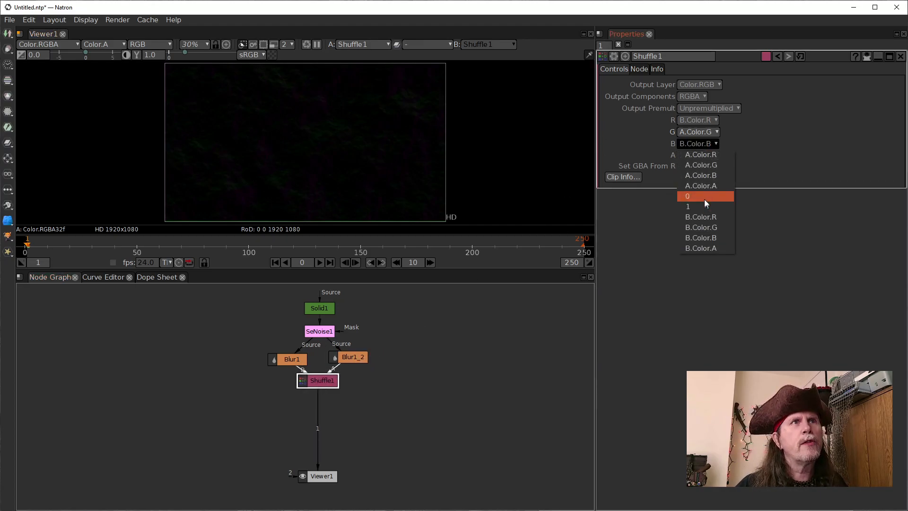
click(703, 197)
click(696, 156)
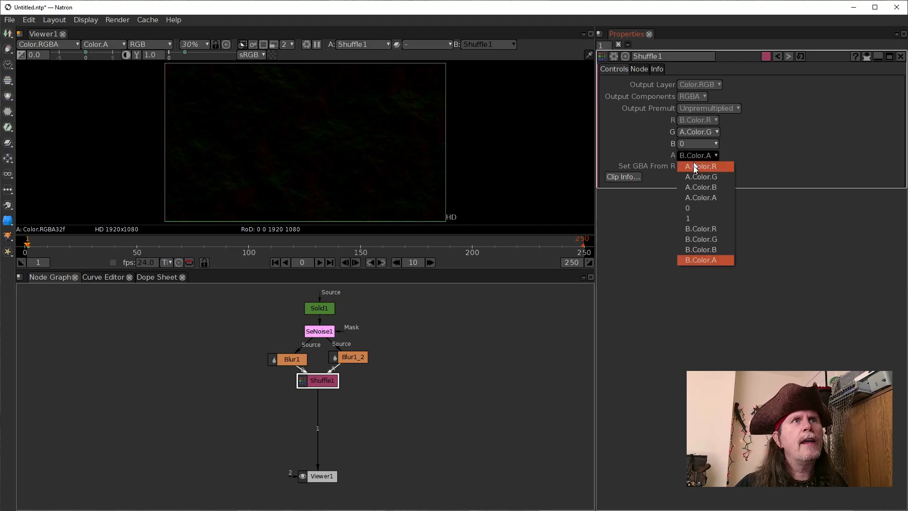
click(693, 218)
drag(322, 384, 322, 388)
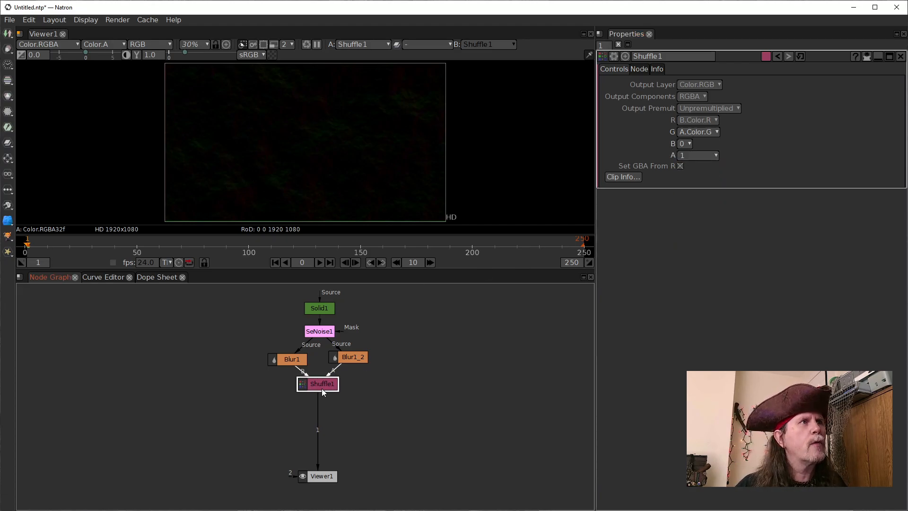
Add a Multiply node after the Shuffle node and set its value to 100
click(289, 359)
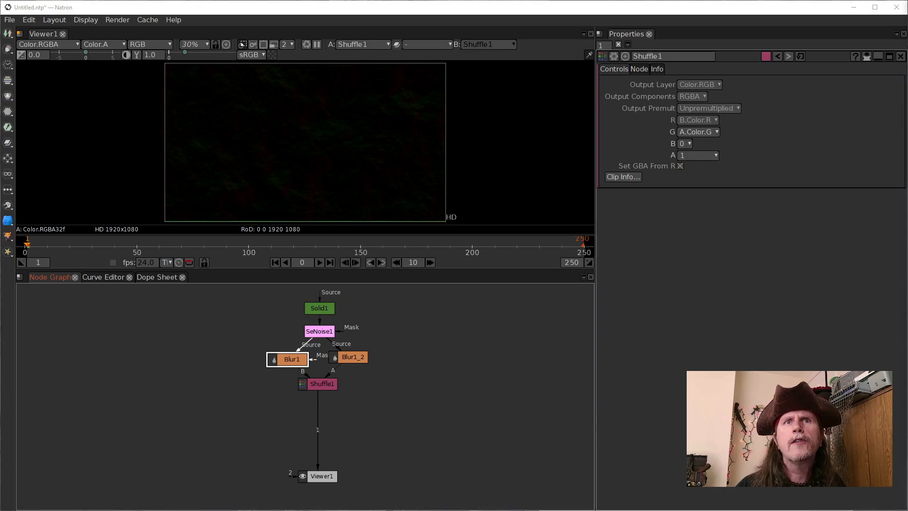
click(319, 385)
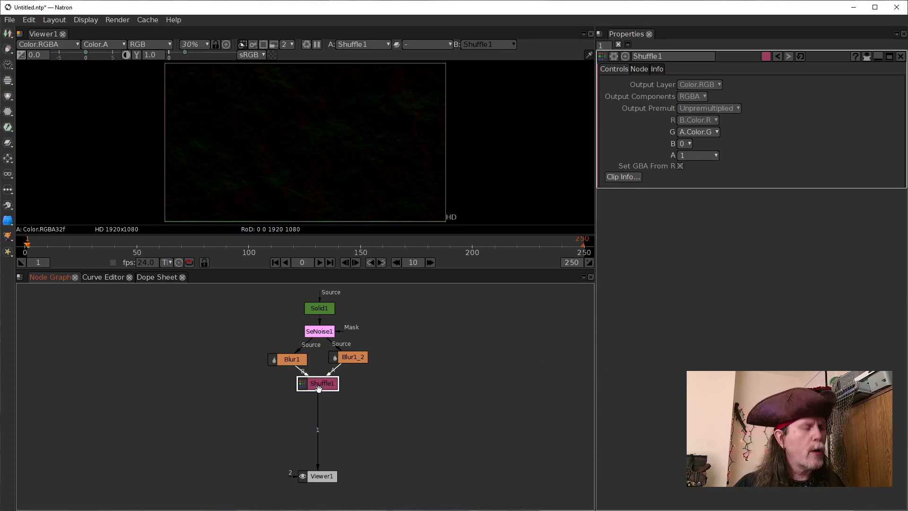
key(Tab)
text(mult)
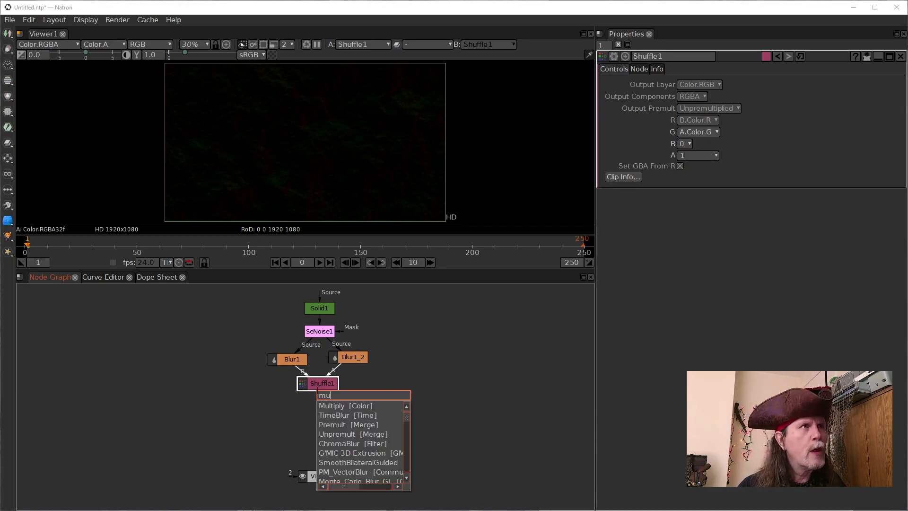
key(Return)
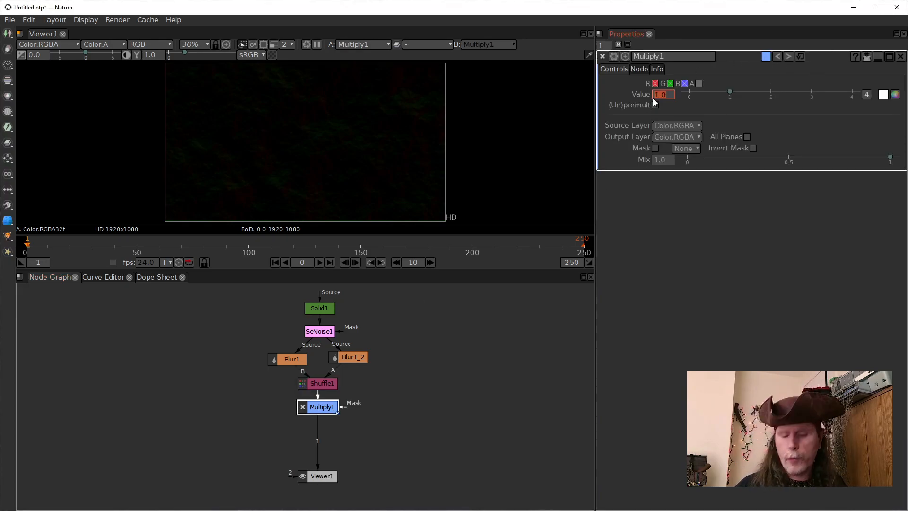
text(100)
key(Return)
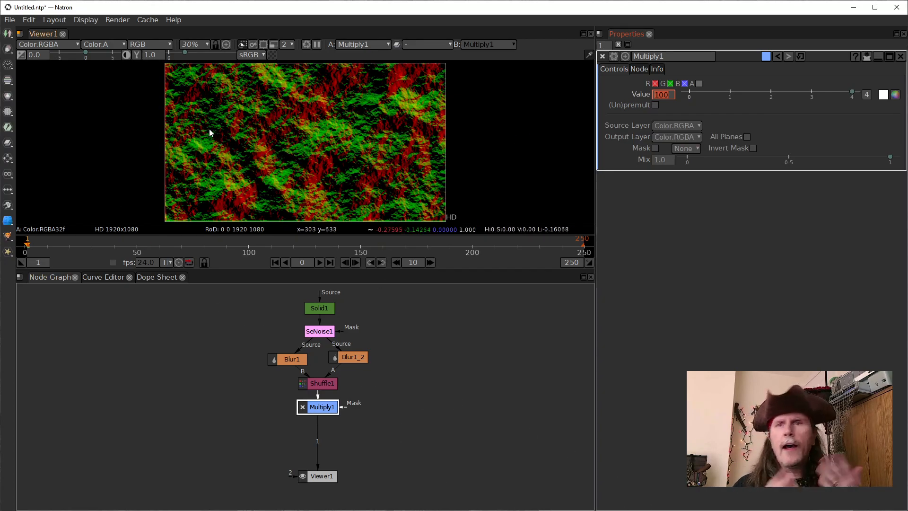
Compare the SeNoise output with the Multiply output in the viewer
click(316, 333)
key(1)
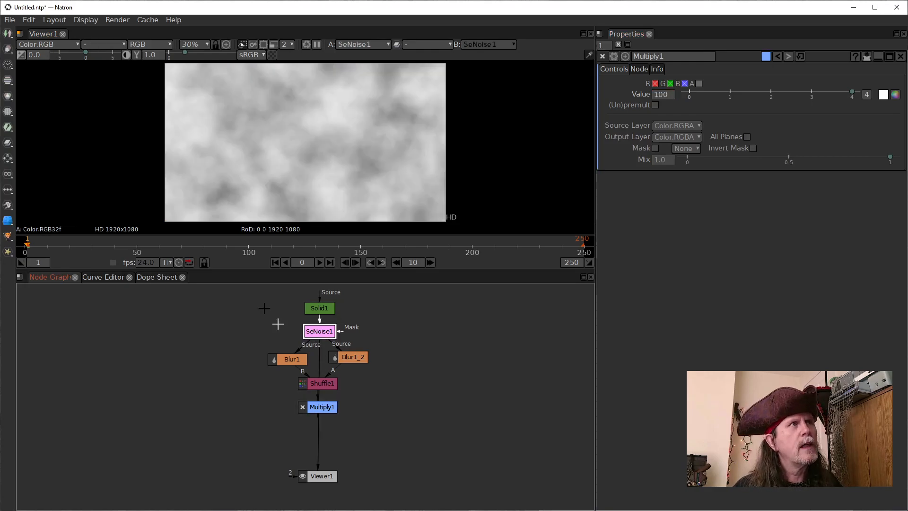
click(328, 410)
key(1)
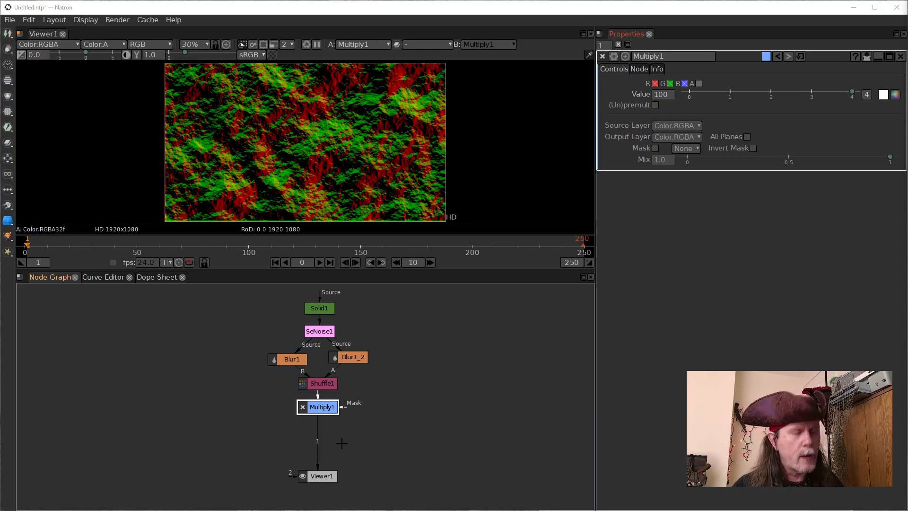
Add a separate, unconnected Solid node beside the node chain and set its color to 0.5
click(429, 410)
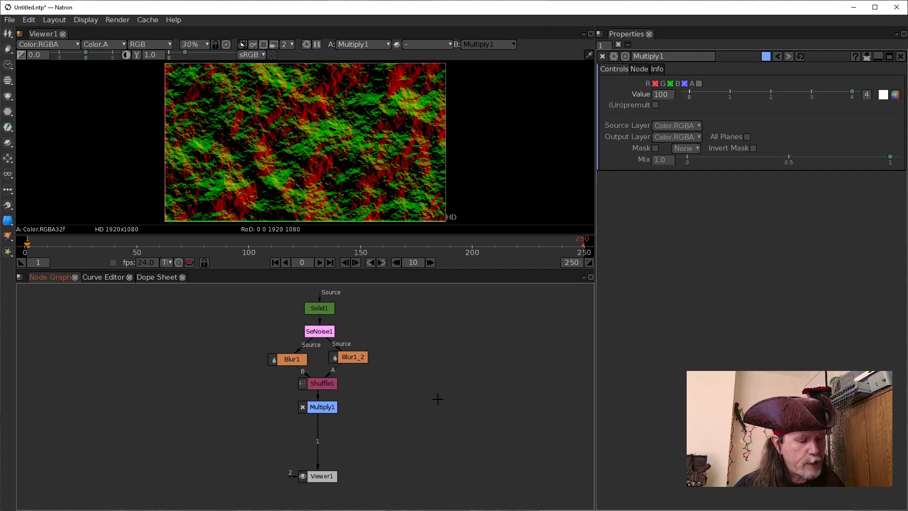
key(Tab)
text(solid)
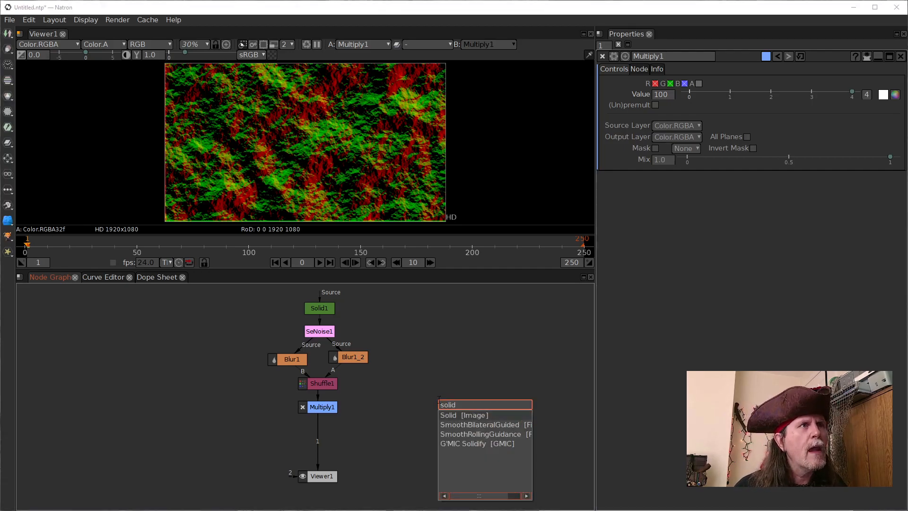
key(Return)
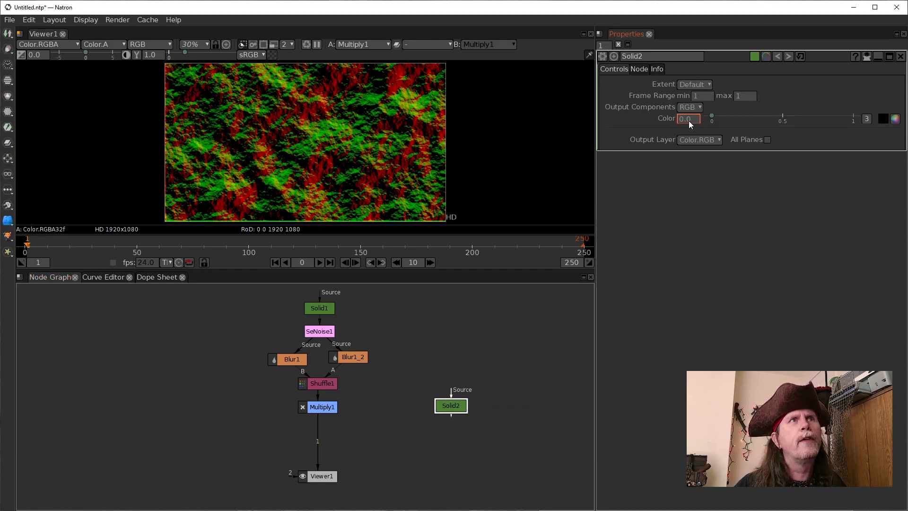
scroll(687, 121, up, 1)
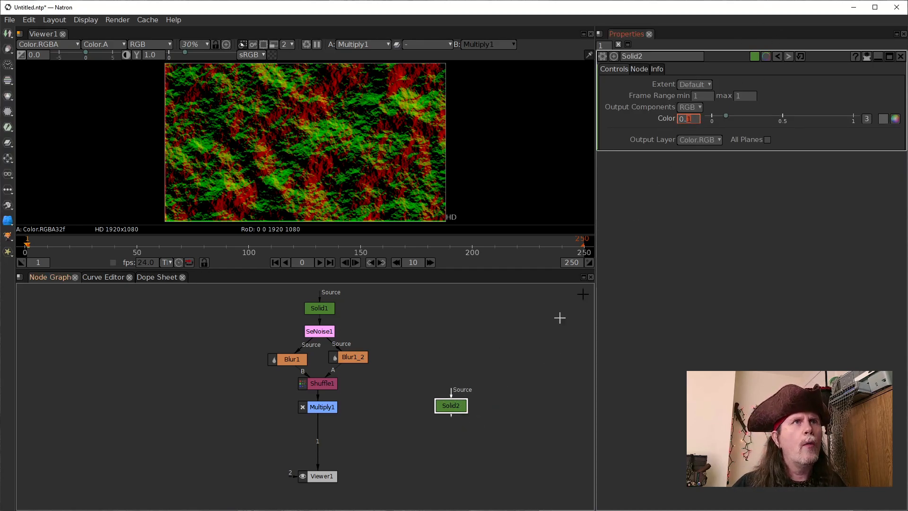
scroll(691, 121, up, 4)
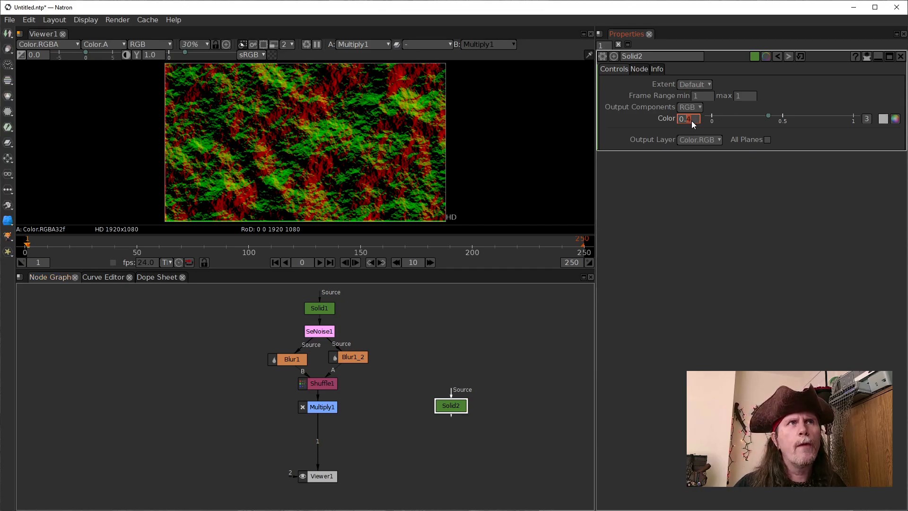
Compare the new gray Solid with the Multiply output in the viewer, ending on the Solid
click(446, 407)
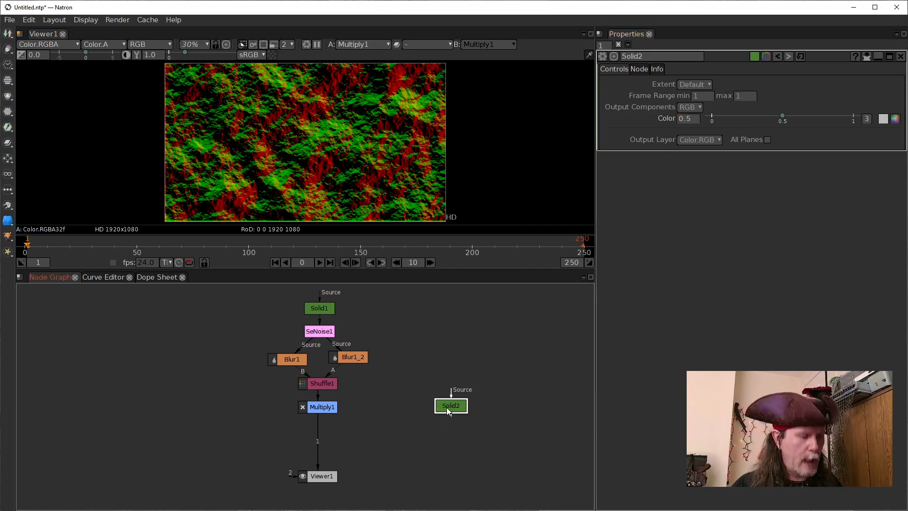
key(1)
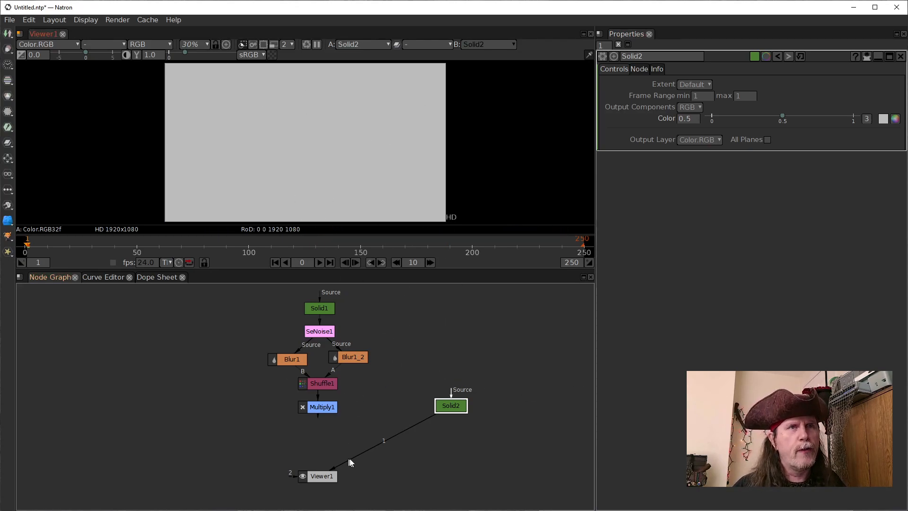
click(314, 409)
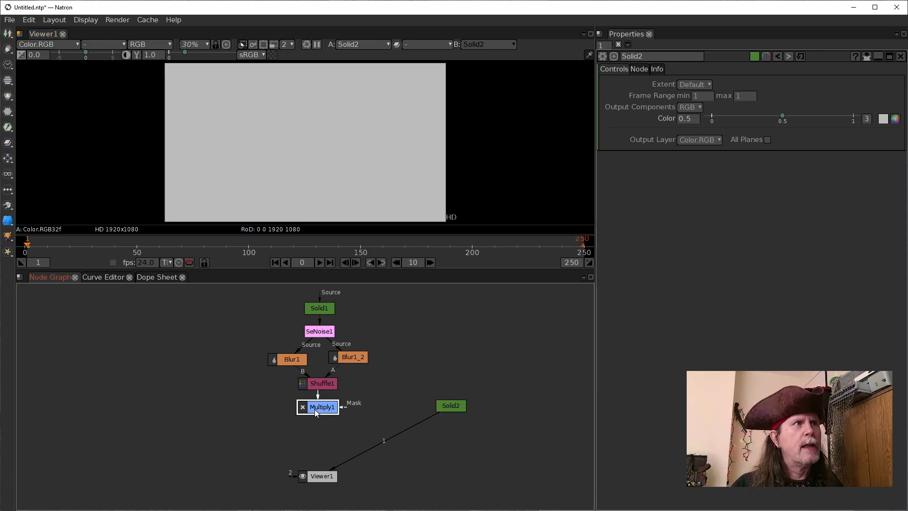
key(1)
click(449, 407)
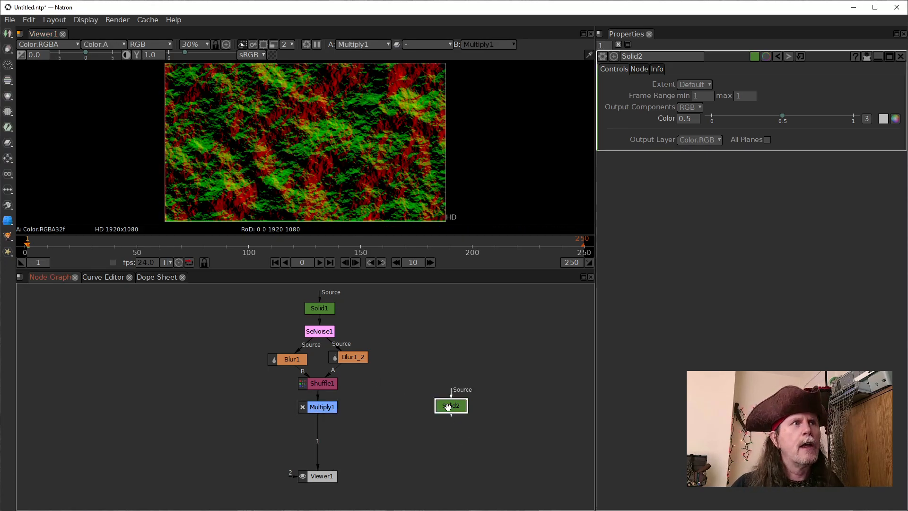
key(1)
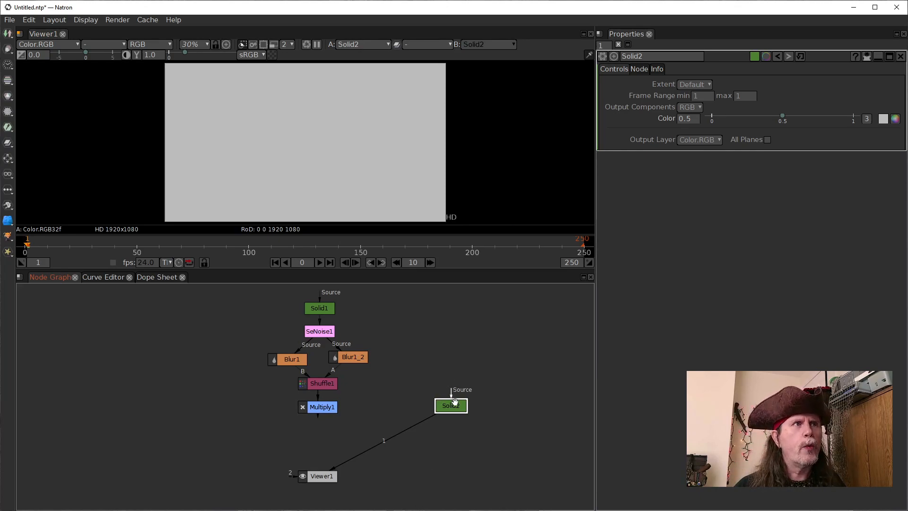
Add an STMap node fed by the gray Solid2 and connect its UV input to Multiply1
drag(455, 405, 453, 422)
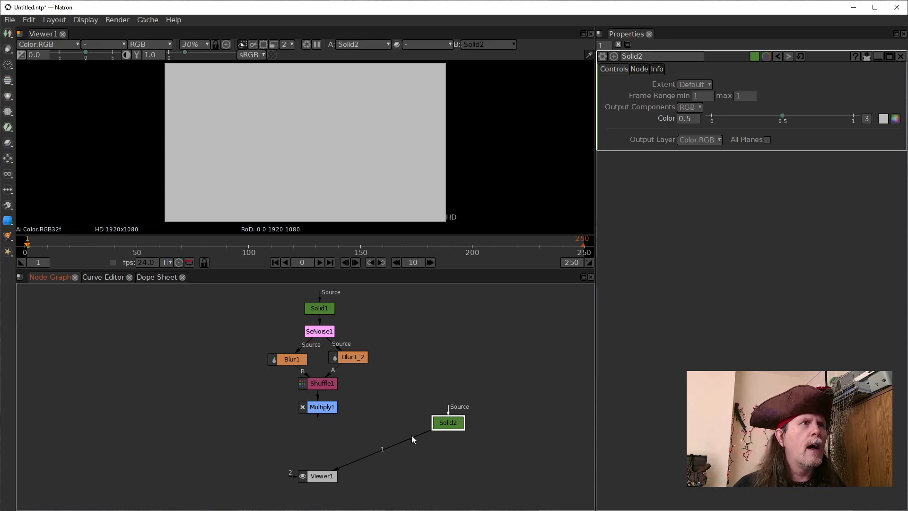
click(331, 411)
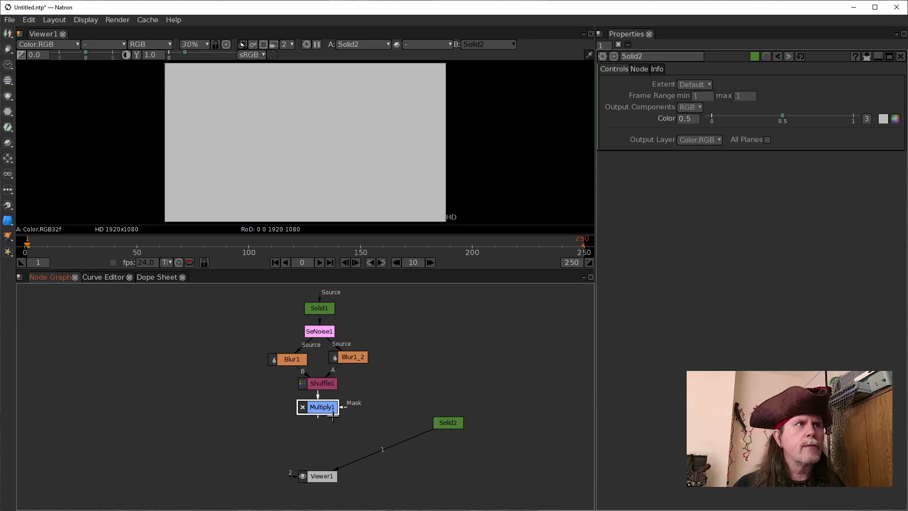
drag(453, 423, 453, 432)
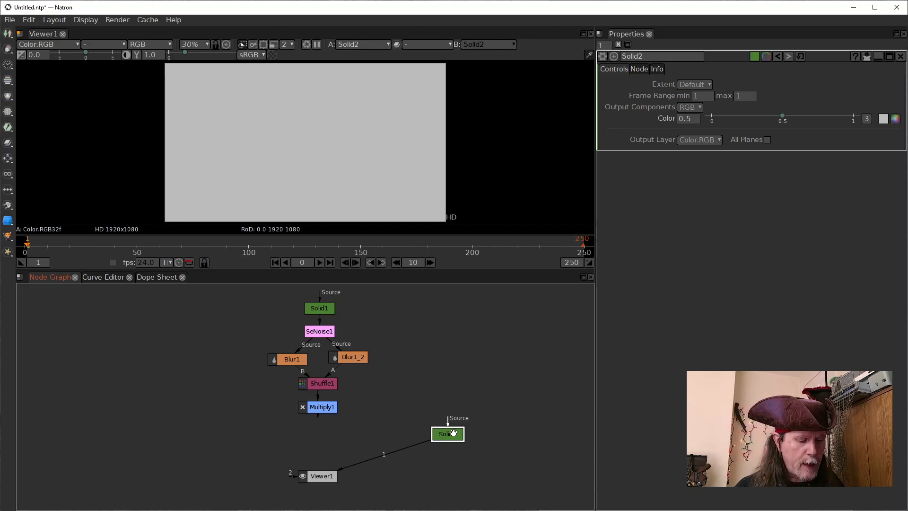
key(Tab)
text(stm)
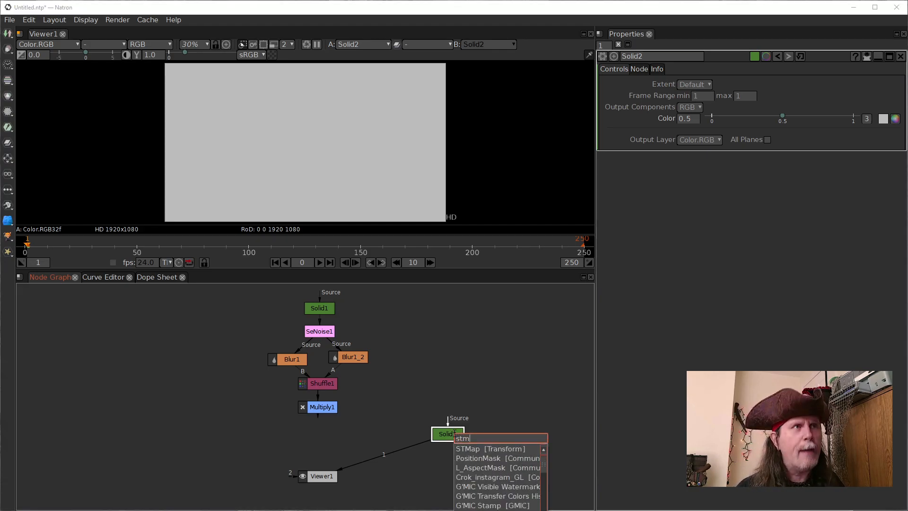
key(Return)
drag(449, 451, 337, 444)
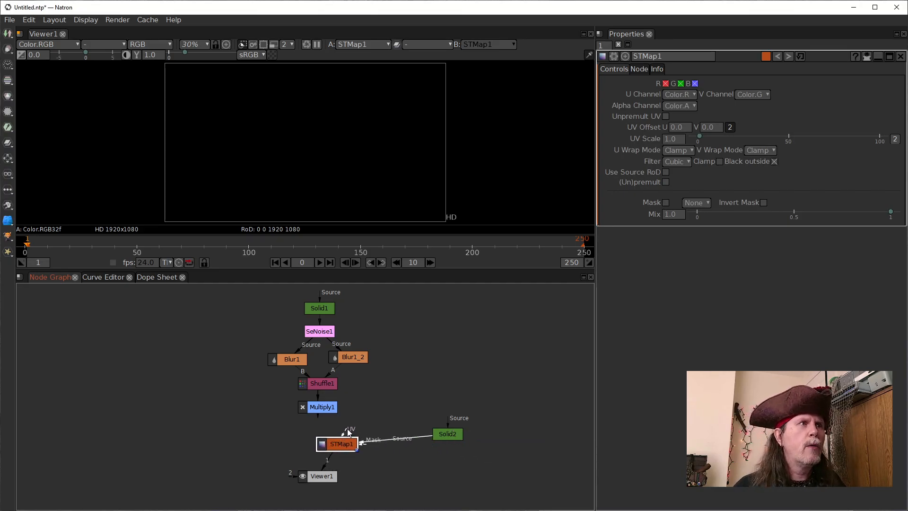
drag(316, 407, 316, 408)
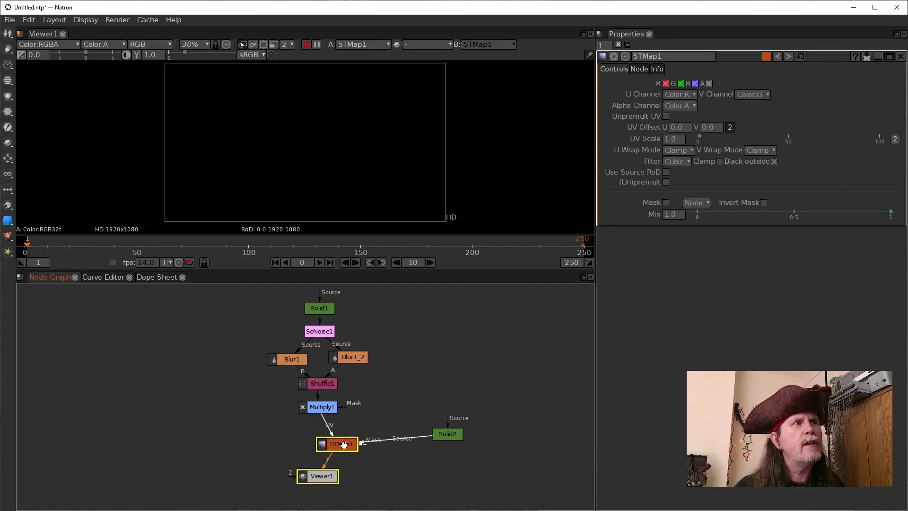
Line up STMap1 and Viewer1 vertically beneath Multiply1 and place Solid2 level with STMap1
drag(344, 443, 328, 444)
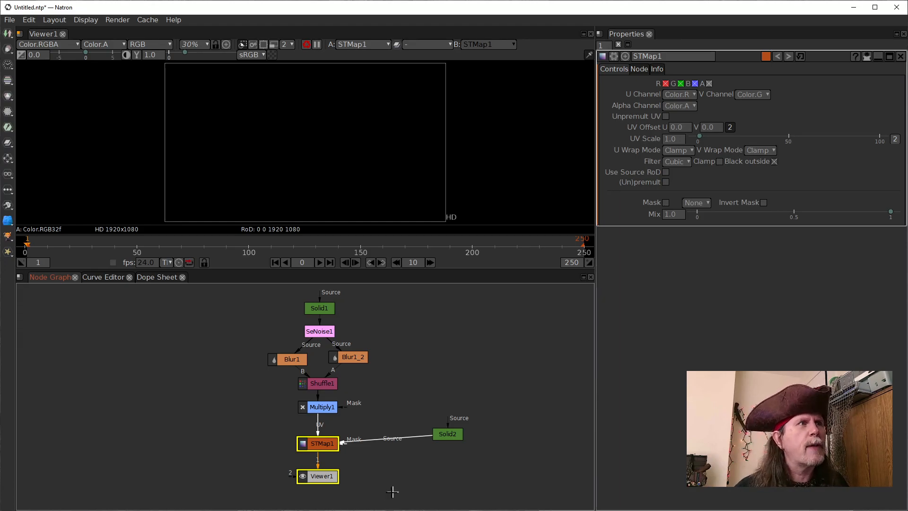
drag(305, 476, 305, 485)
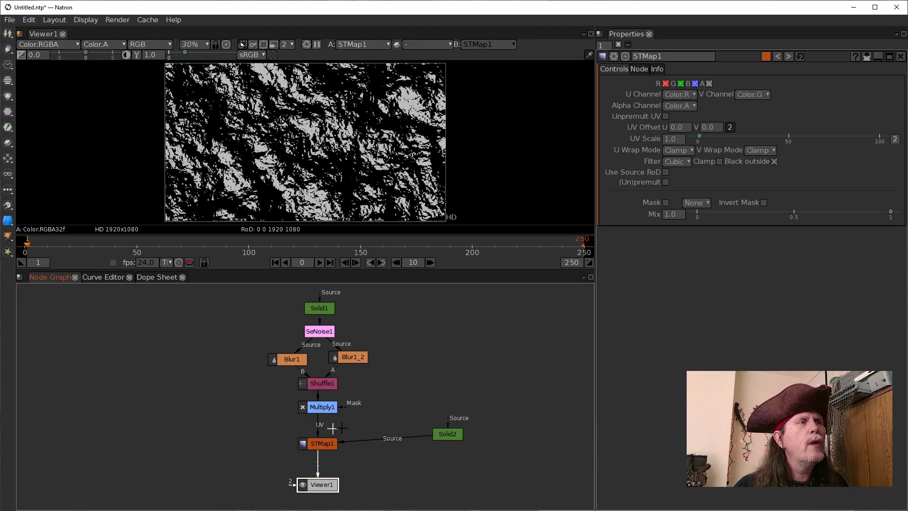
drag(446, 431, 449, 453)
drag(314, 443, 314, 455)
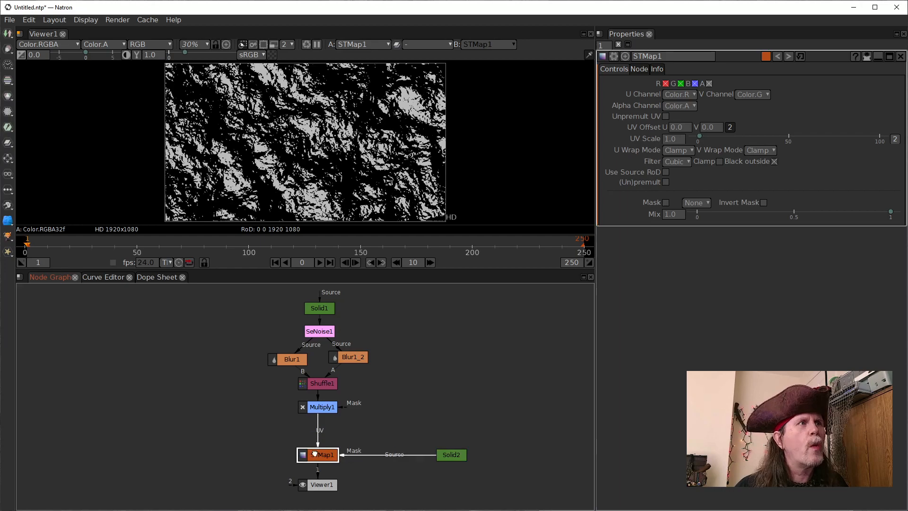
click(455, 458)
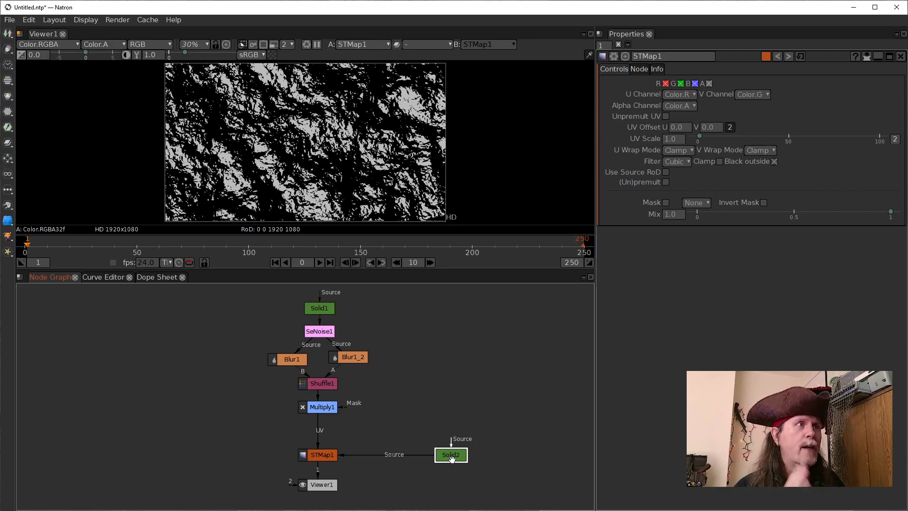
Set the Multiply1 node's value to 1
click(312, 406)
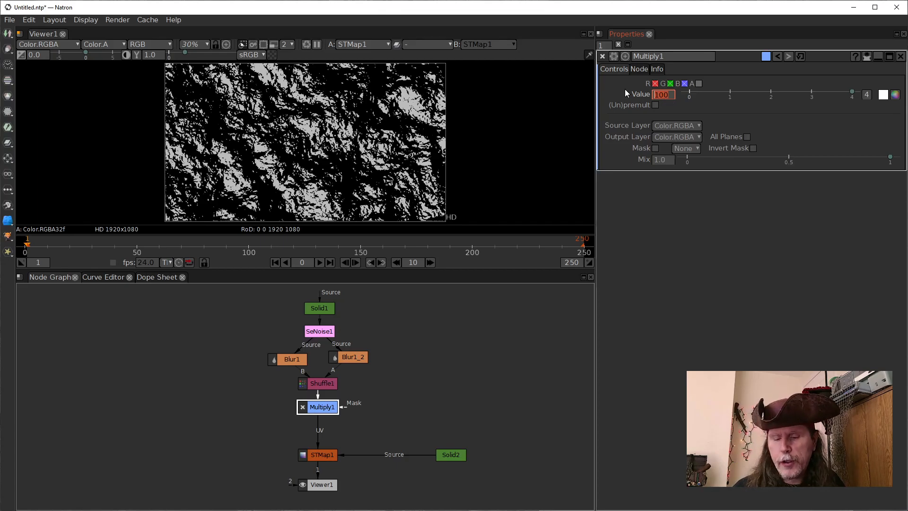
text(1)
key(Return)
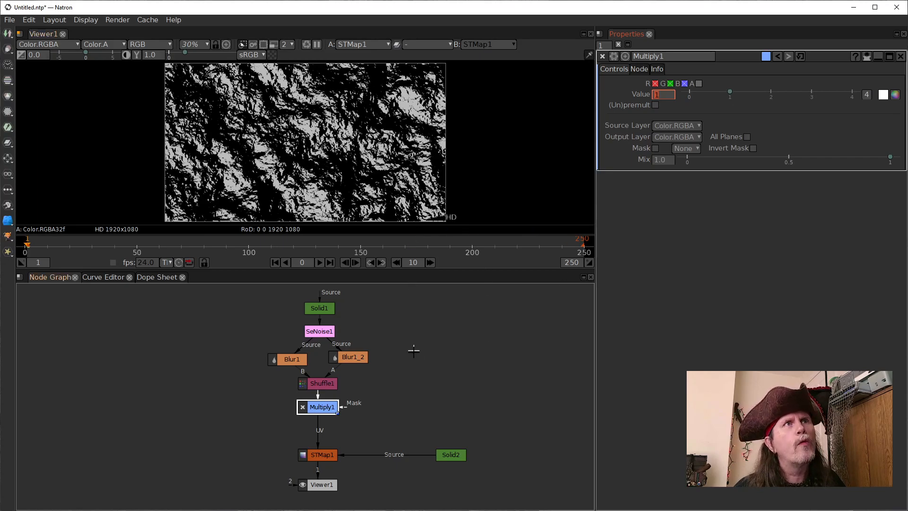
click(443, 382)
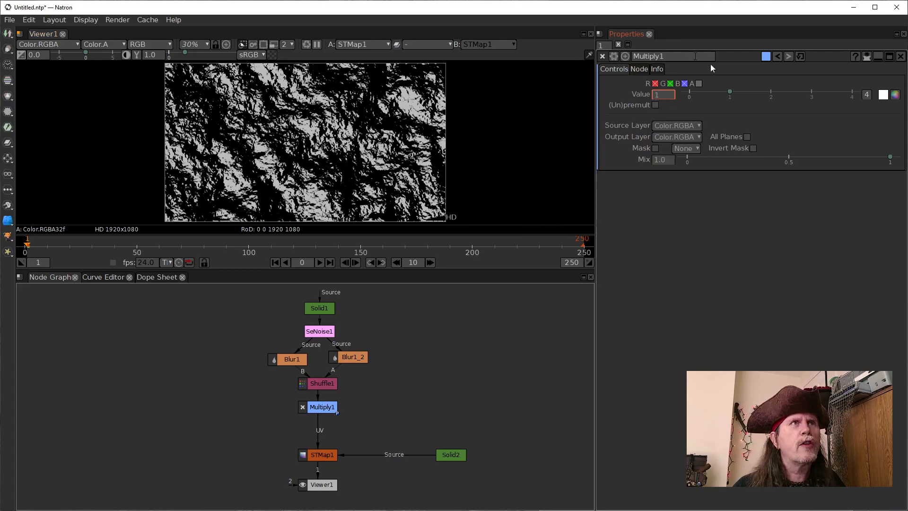
Insert a second Multiply node between Multiply1 and STMap1, keeping its default value
click(320, 407)
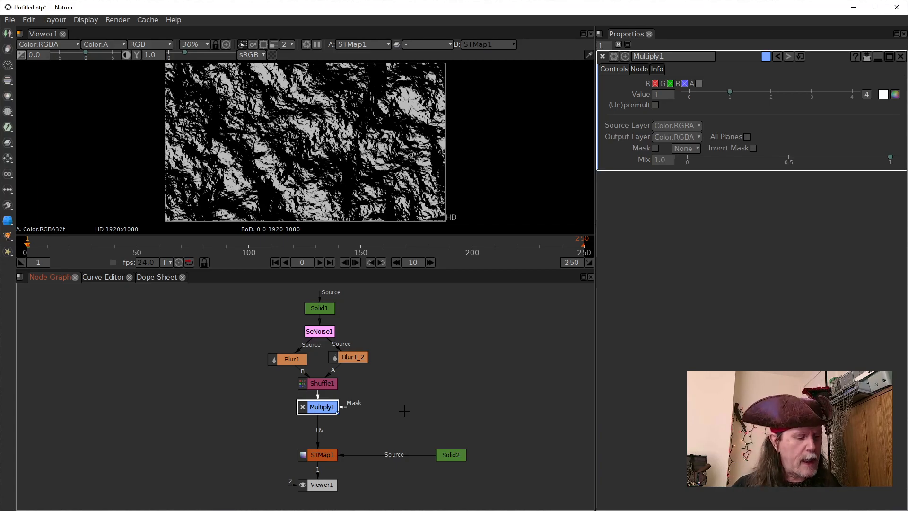
key(Tab)
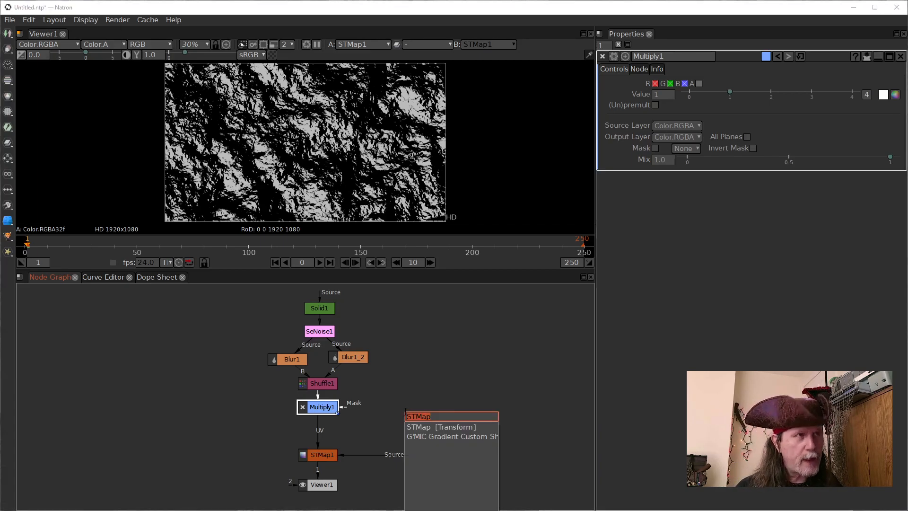
text(mul)
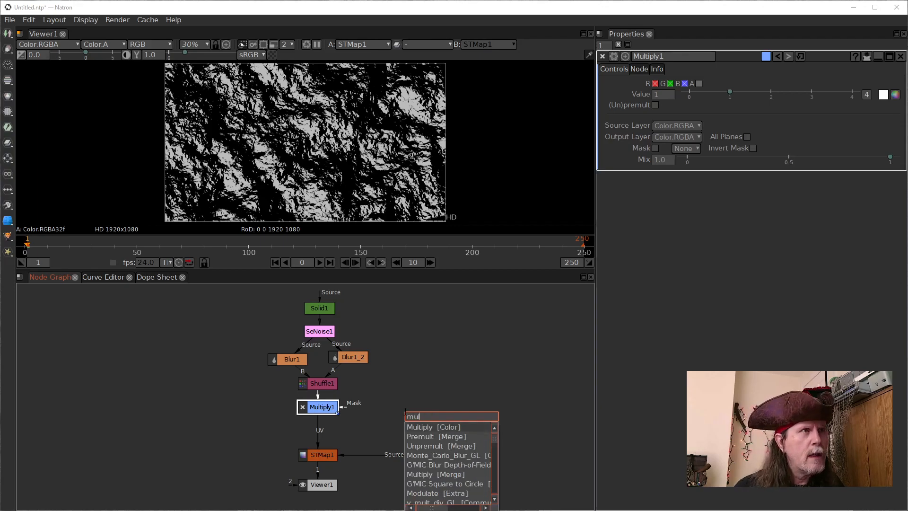
key(Return)
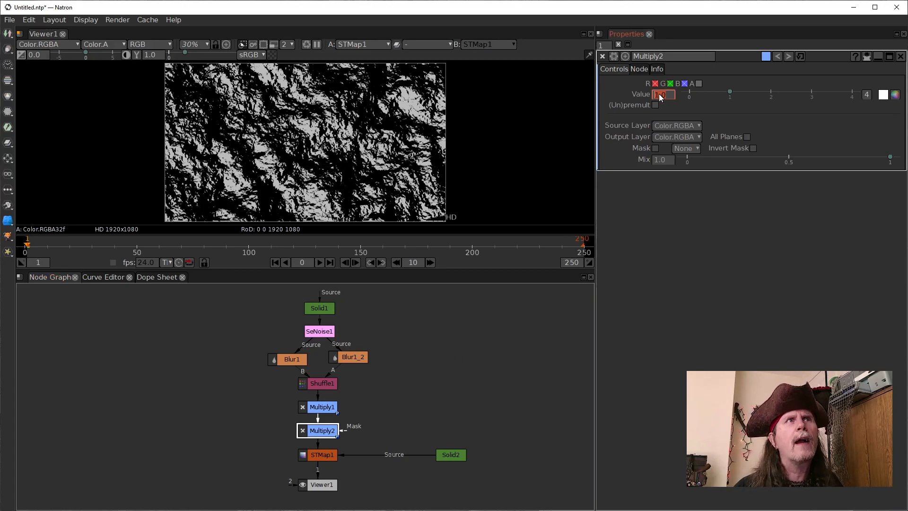
text(0)
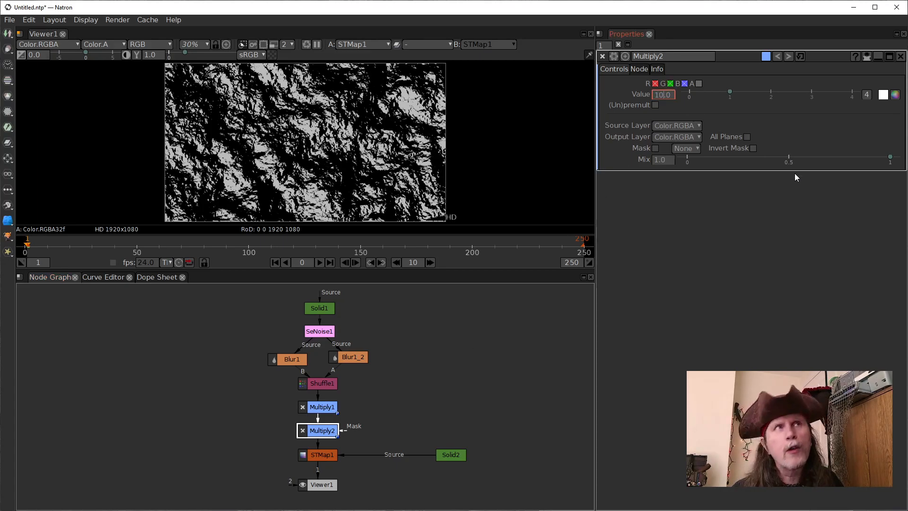
key(BackSpace)
click(440, 396)
Set the Multiply1 node's value back to 100
click(322, 407)
click(666, 96)
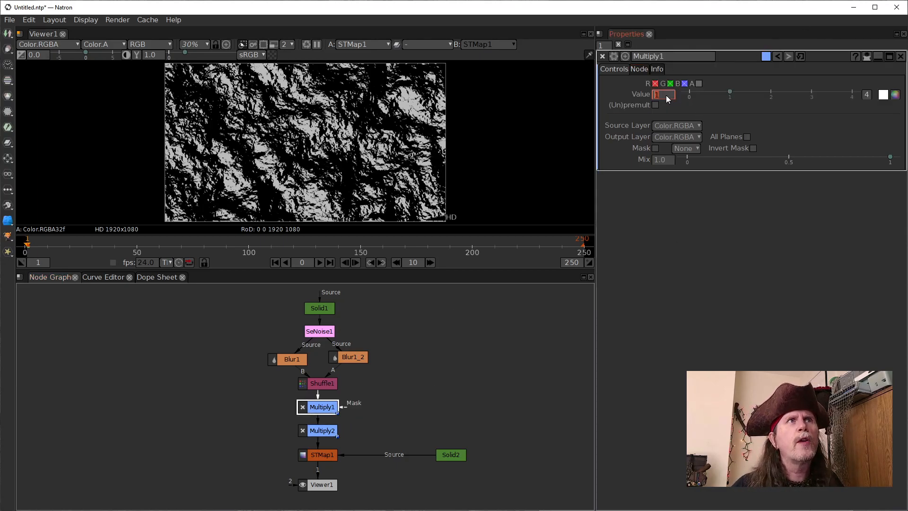
text(00)
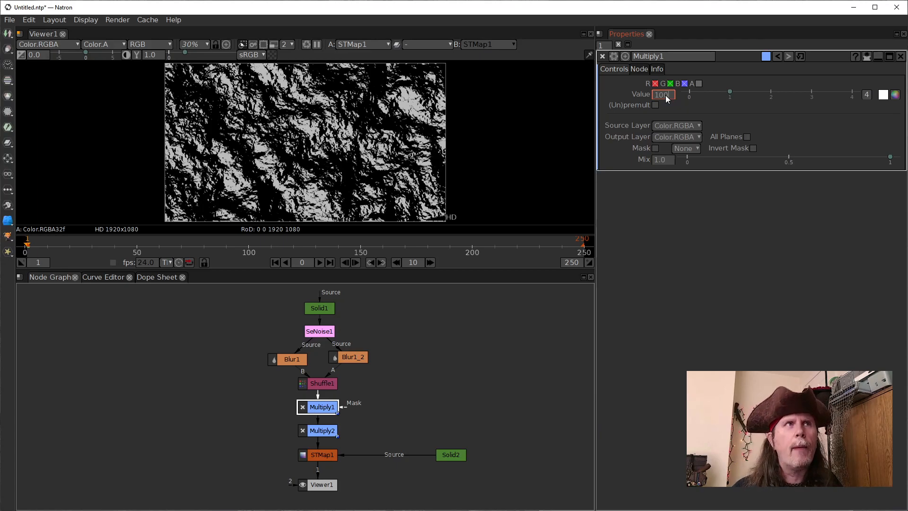
key(Return)
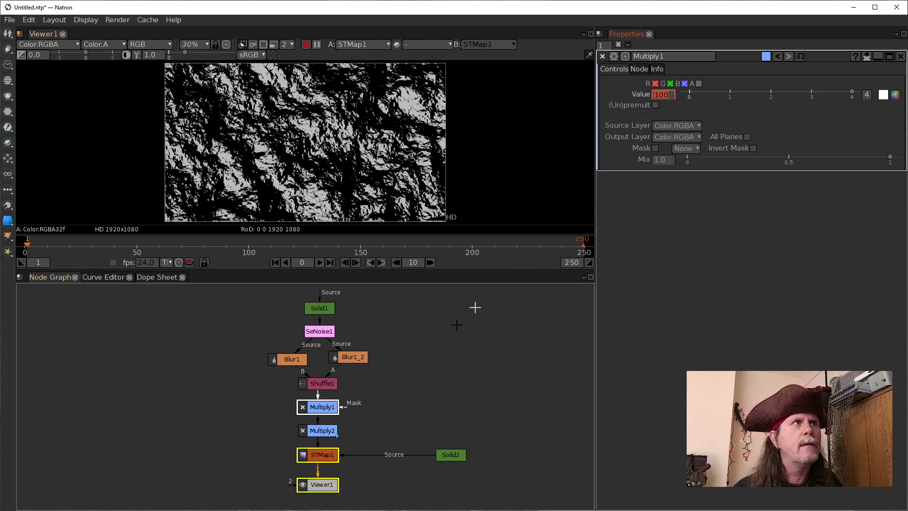
click(406, 445)
Set the Multiply2 node's value to .001
click(329, 431)
double_click(329, 431)
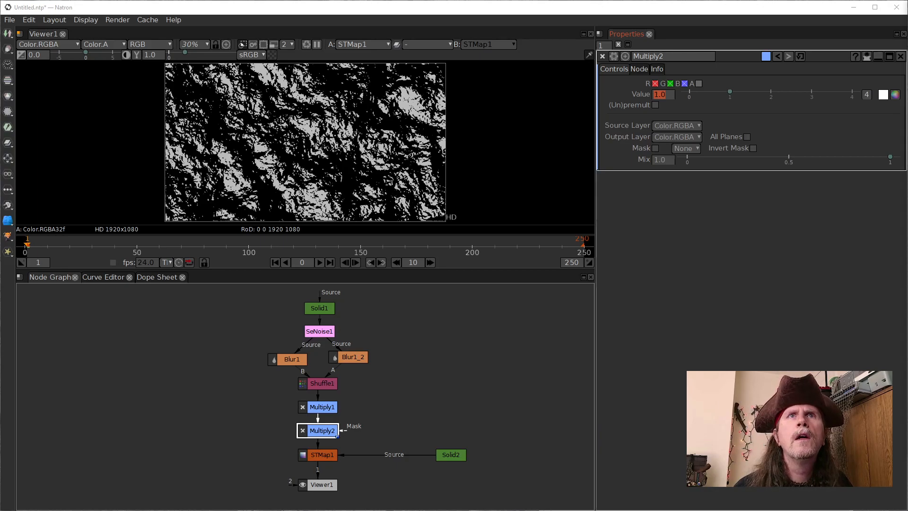
click(326, 430)
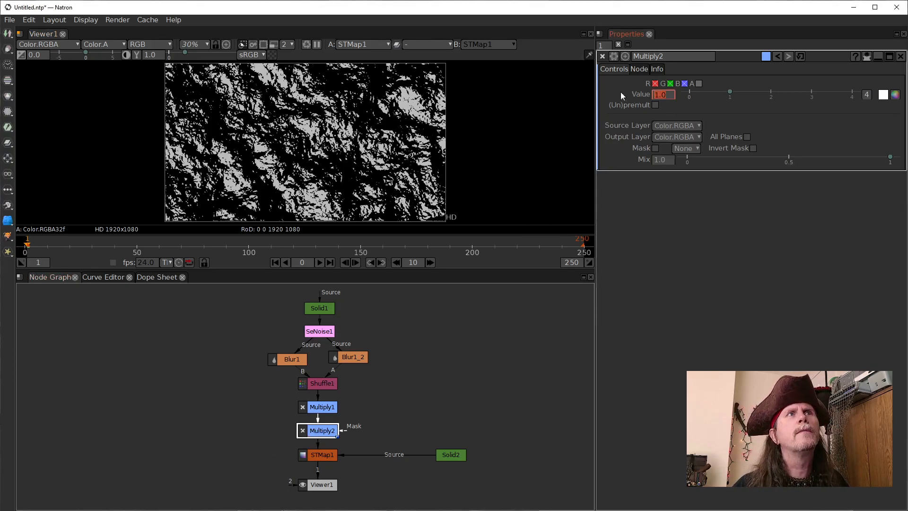
text(.001)
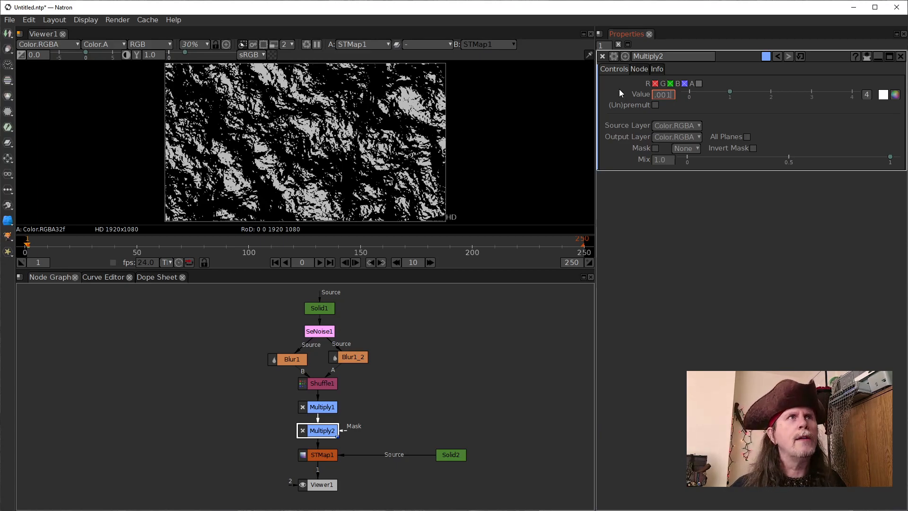
key(Return)
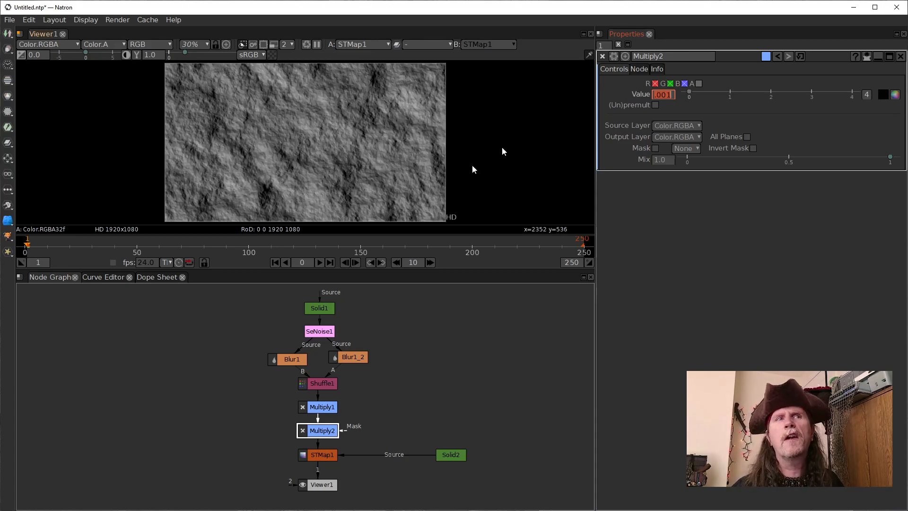
click(493, 405)
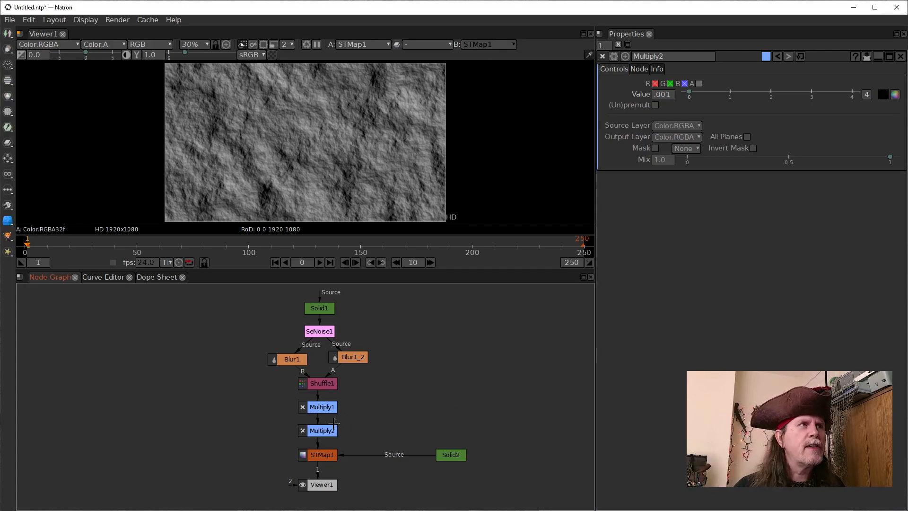
View the Multiply1 output in full color and in its red channel only, and return the viewer to the STMap1 output
click(323, 409)
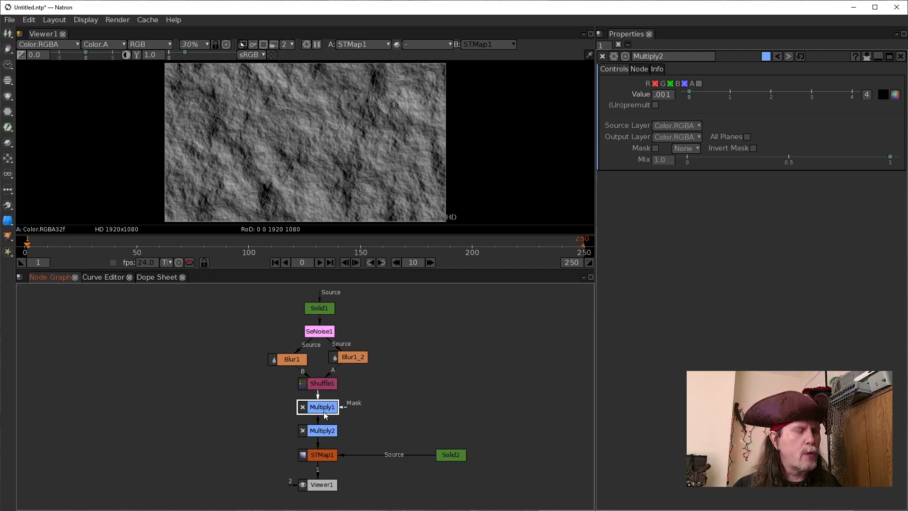
key(1)
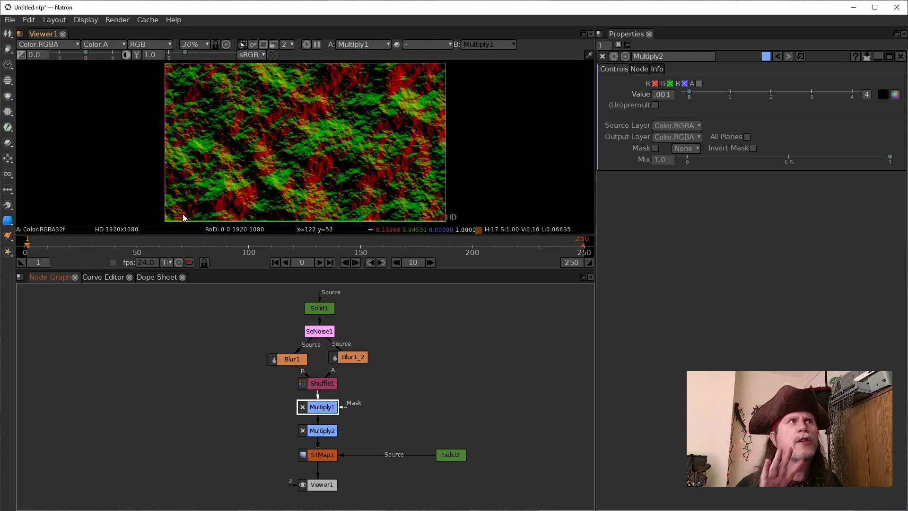
click(291, 166)
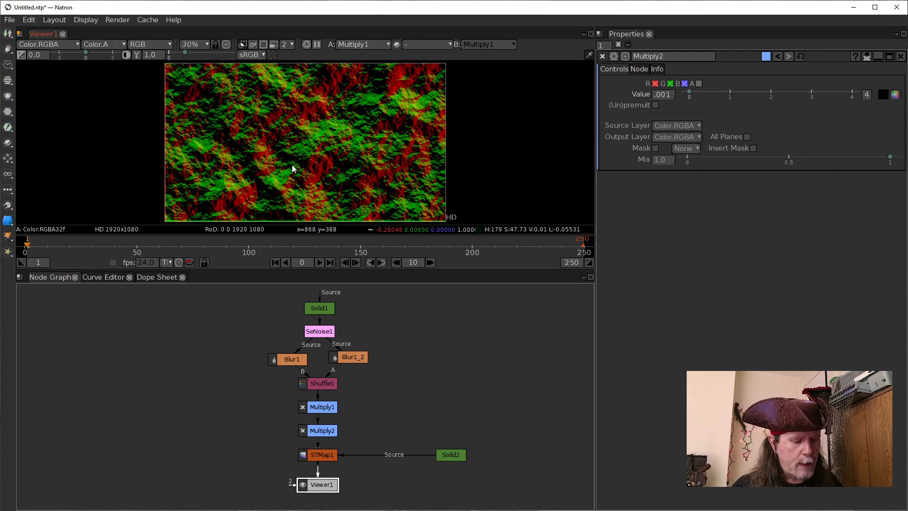
key(r)
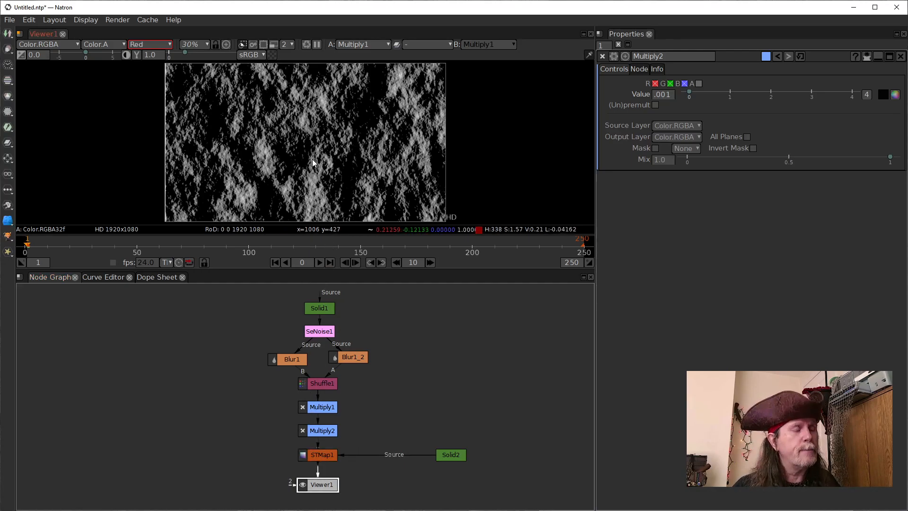
key(r)
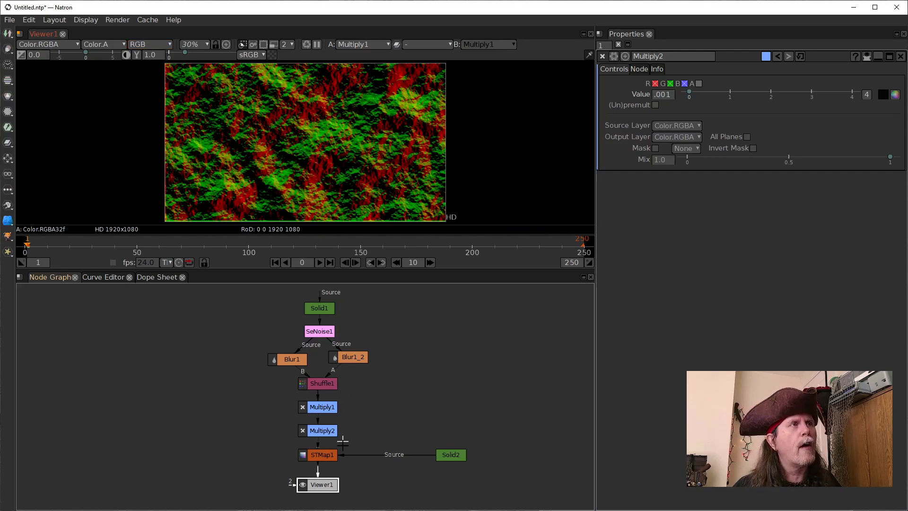
click(326, 457)
key(1)
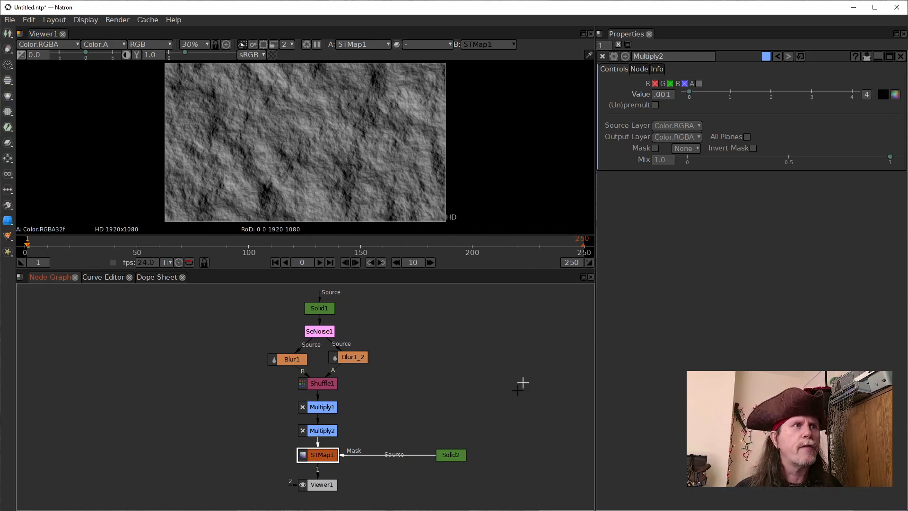
Insert a Multiply node between Solid2 and STMap1, moving Solid2 farther out to make room
click(455, 454)
drag(456, 454, 322, 455)
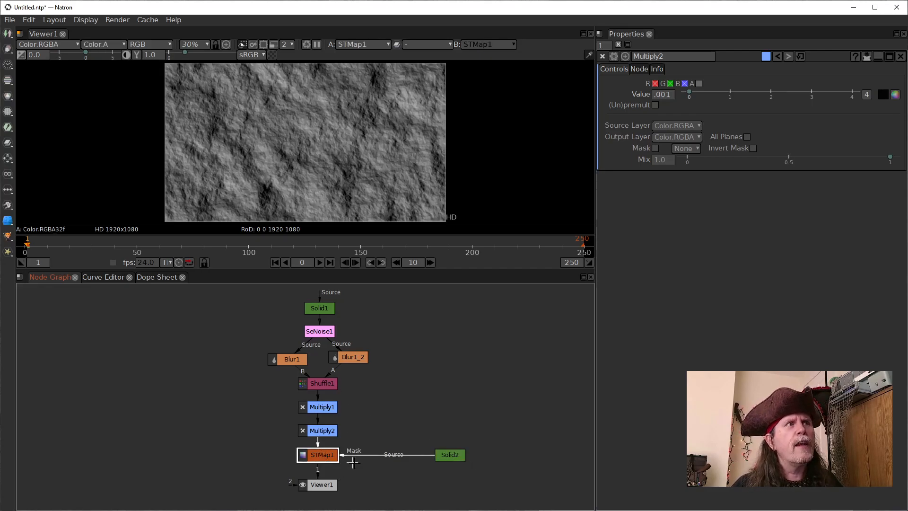
drag(459, 454, 478, 452)
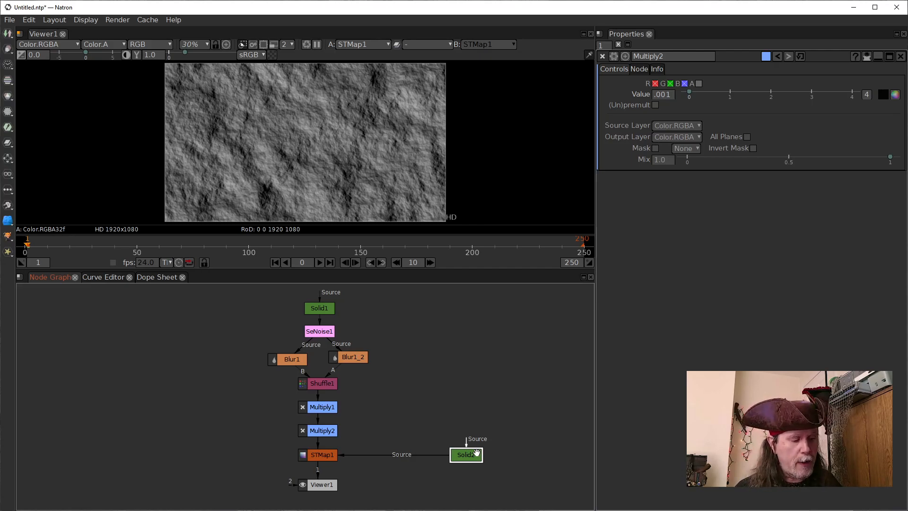
key(Tab)
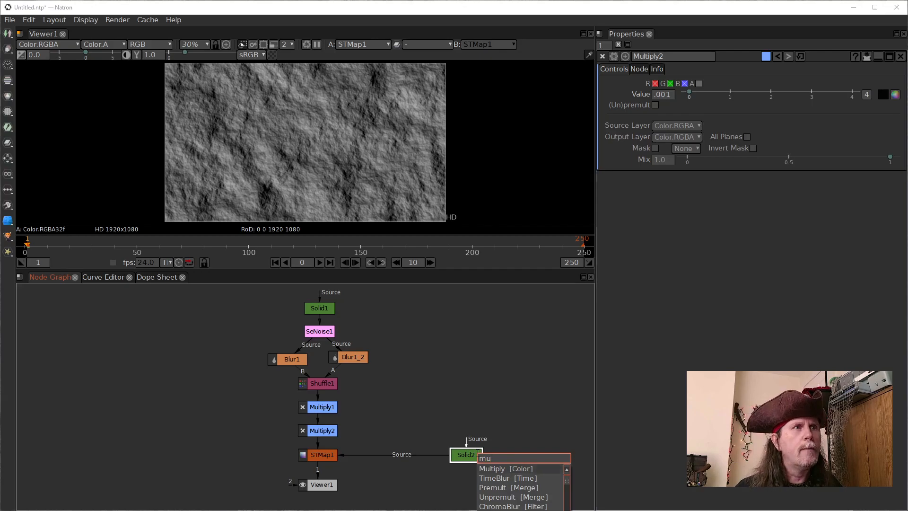
key(Return)
drag(469, 478, 405, 455)
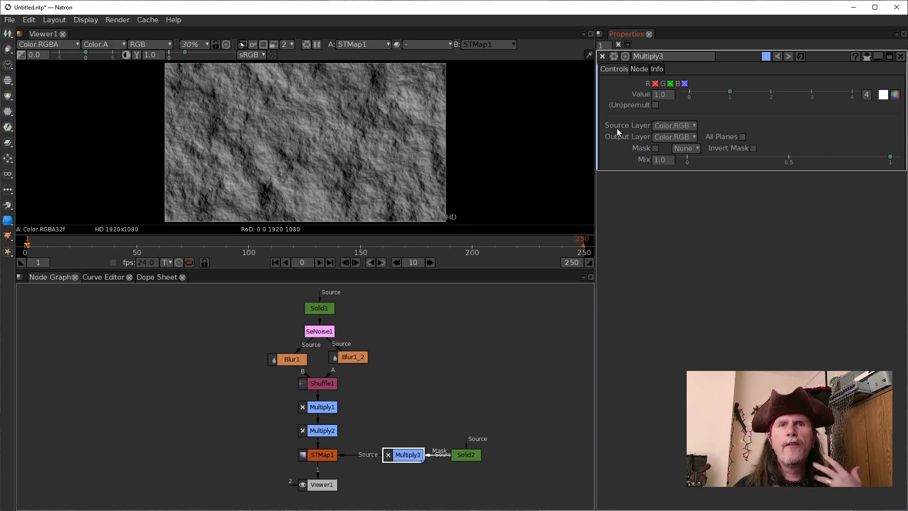
Set the Multiply3 node's value to 4
click(662, 95)
double_click(656, 97)
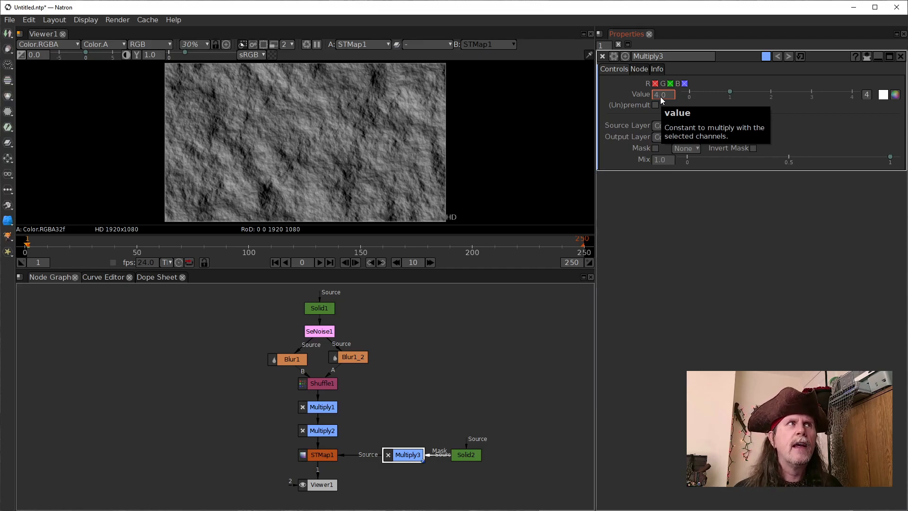
key(Return)
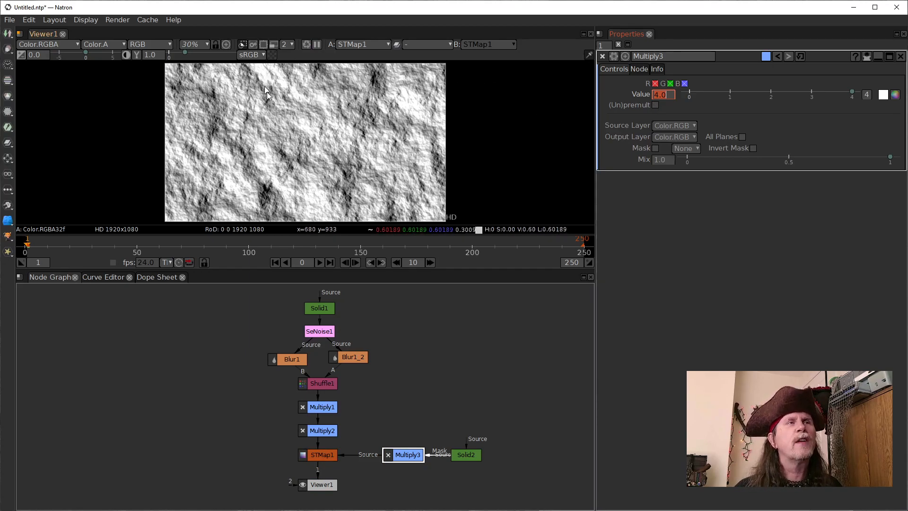
Set the Multiply3 node's value to 2
drag(654, 97, 658, 98)
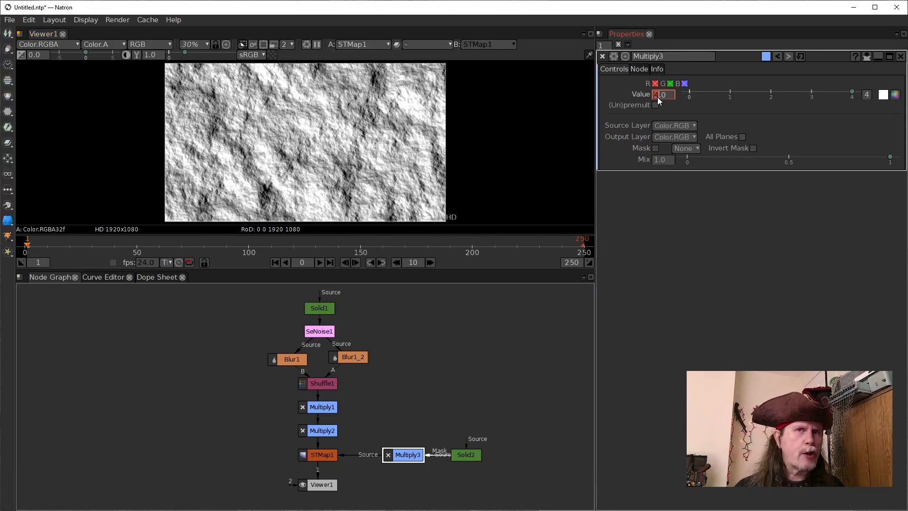
text(2)
key(Return)
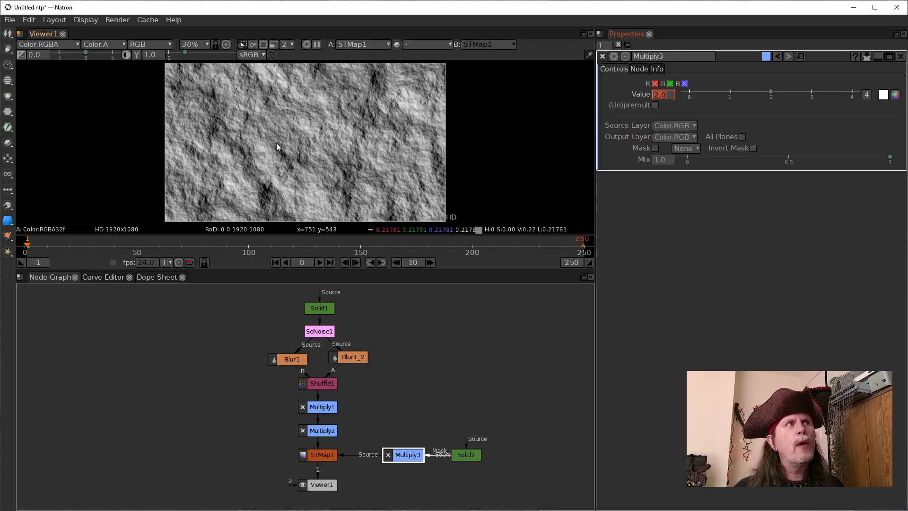
Vary the Multiply3 node's value in whole steps up to 4 to compare the brightness, ending at 3
click(656, 98)
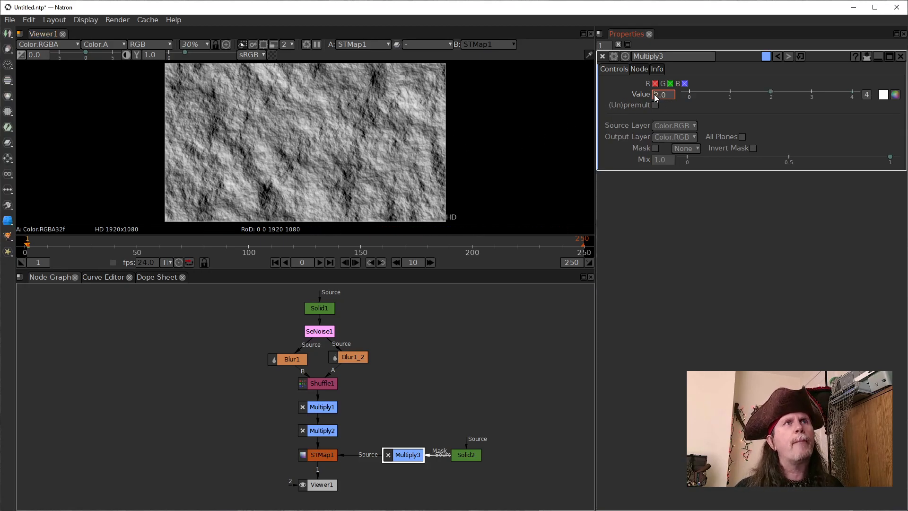
key(Up)
key(Down)
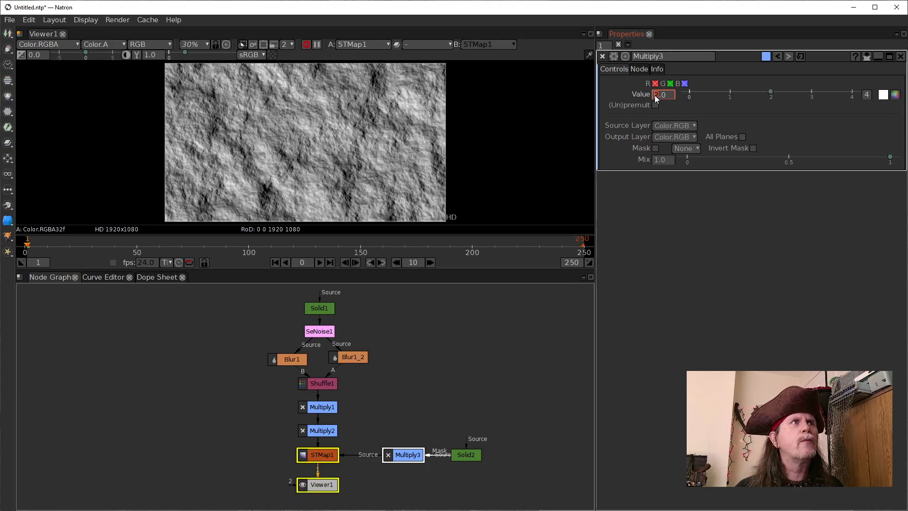
key(Up)
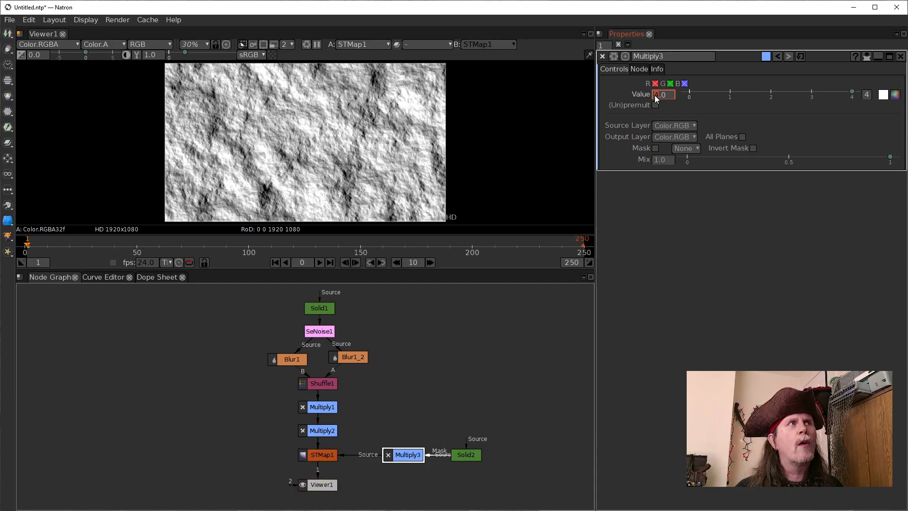
key(Down)
key(Down)
key(Up)
key(Up)
key(Down)
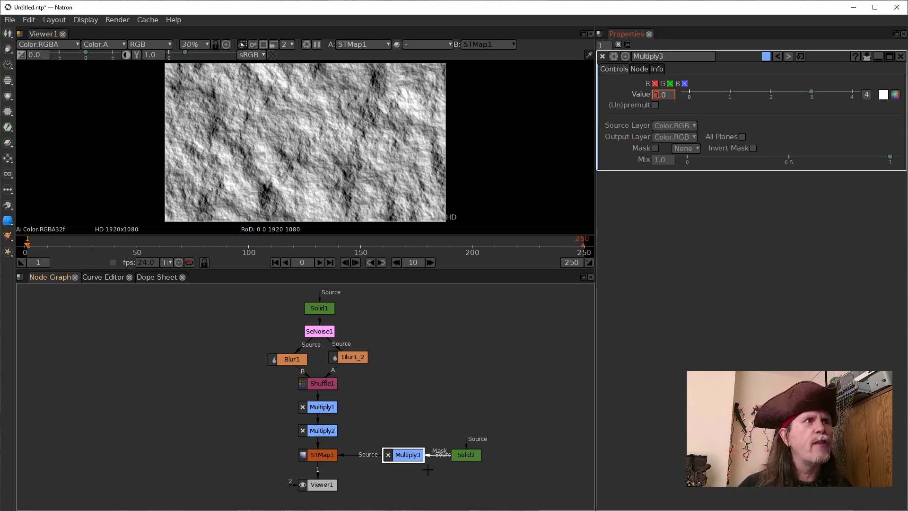
Set the Multiply1 node's value to 0
click(427, 469)
click(321, 410)
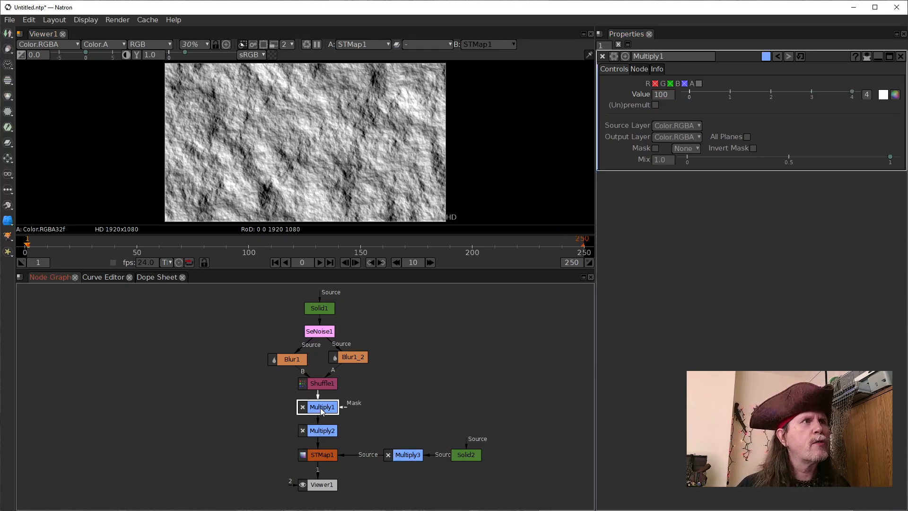
double_click(667, 94)
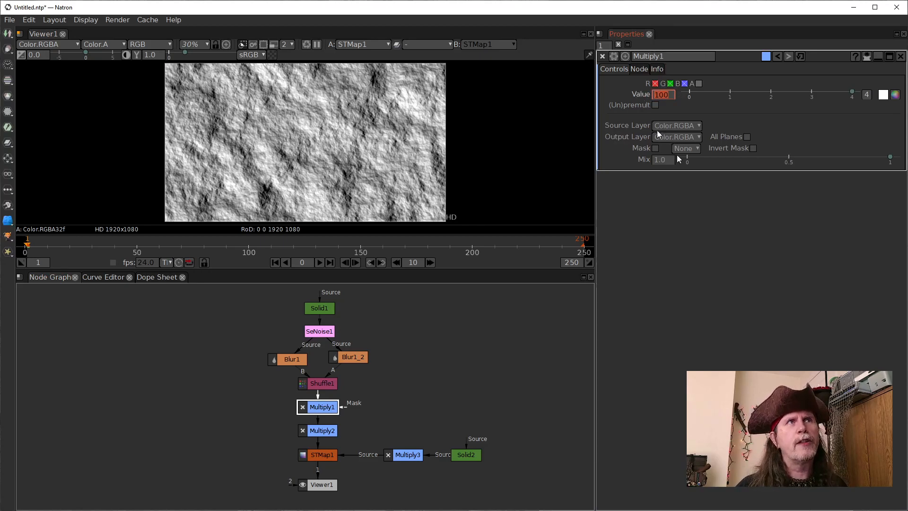
text(0)
key(Return)
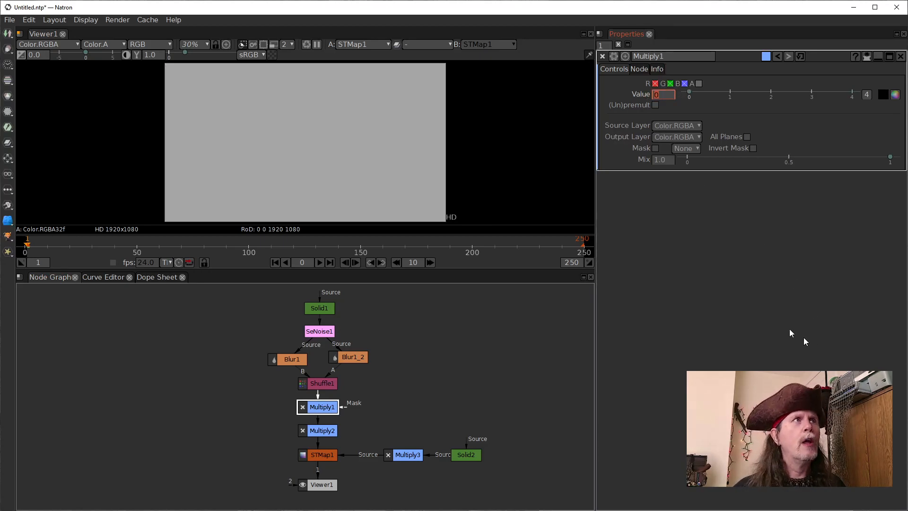
Disable the Multiply3 node and compare the Solid2 and STMap1 outputs in the viewer
click(399, 455)
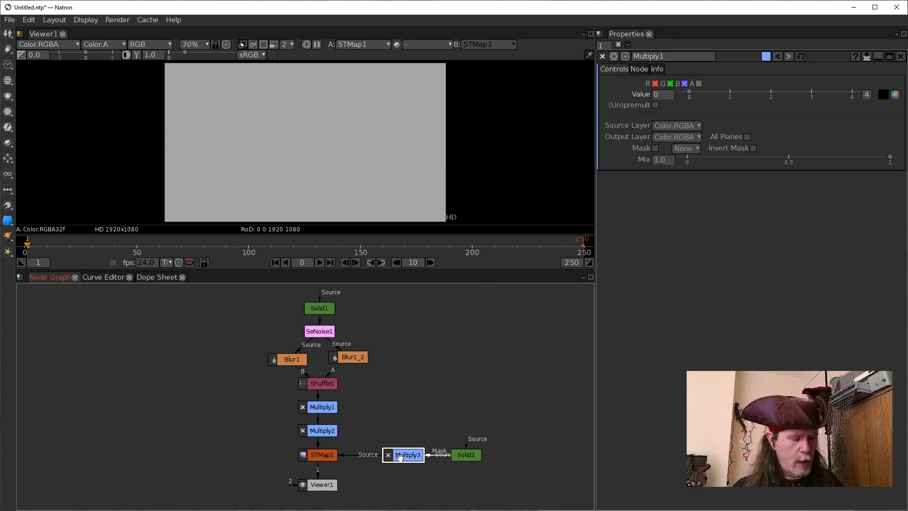
key(d)
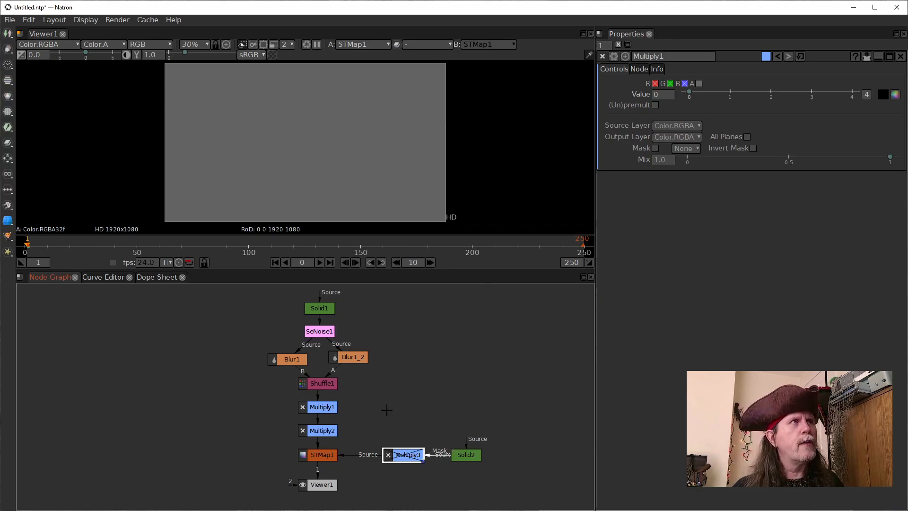
click(474, 455)
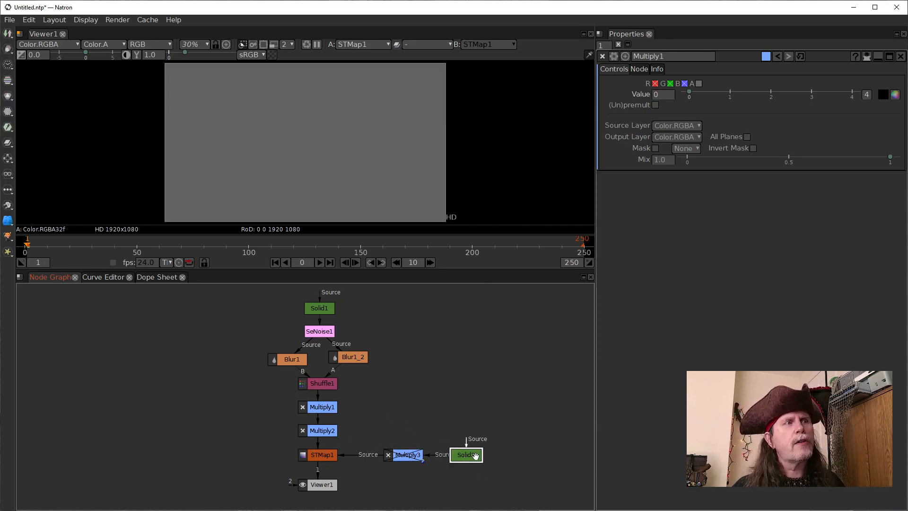
key(1)
click(324, 459)
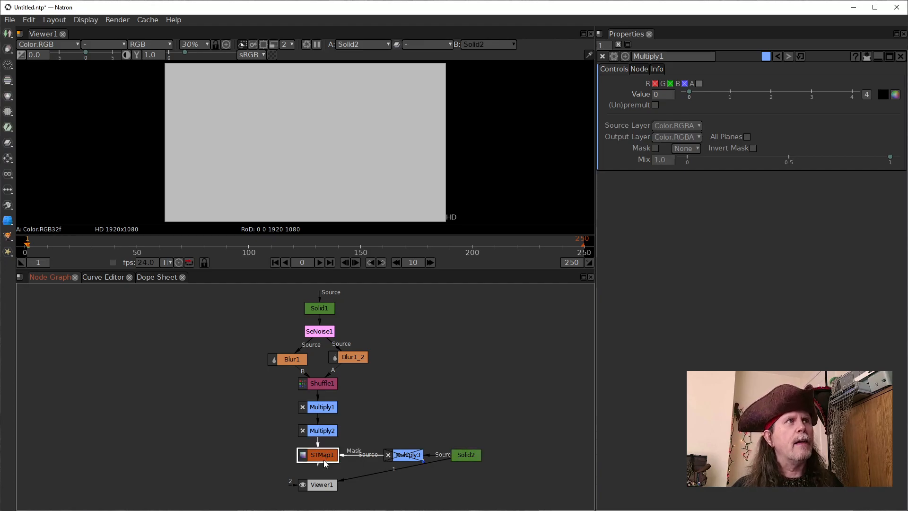
key(1)
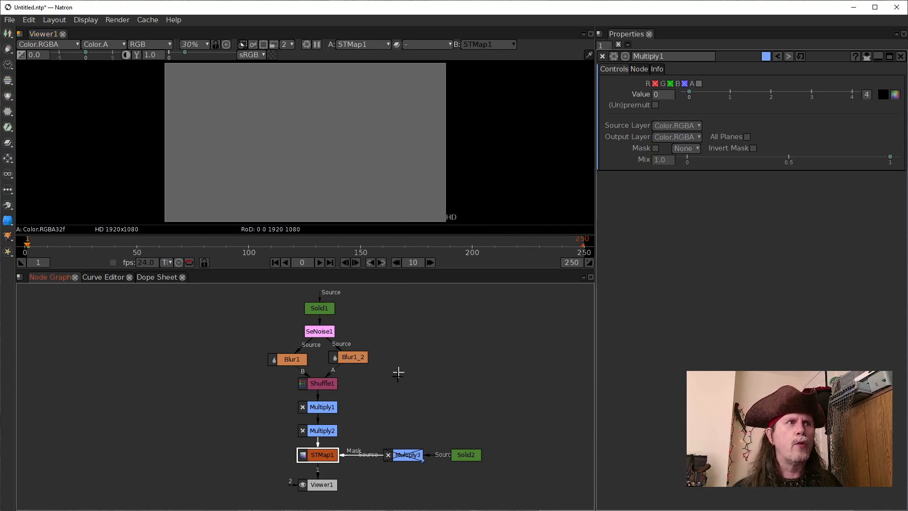
click(466, 455)
key(1)
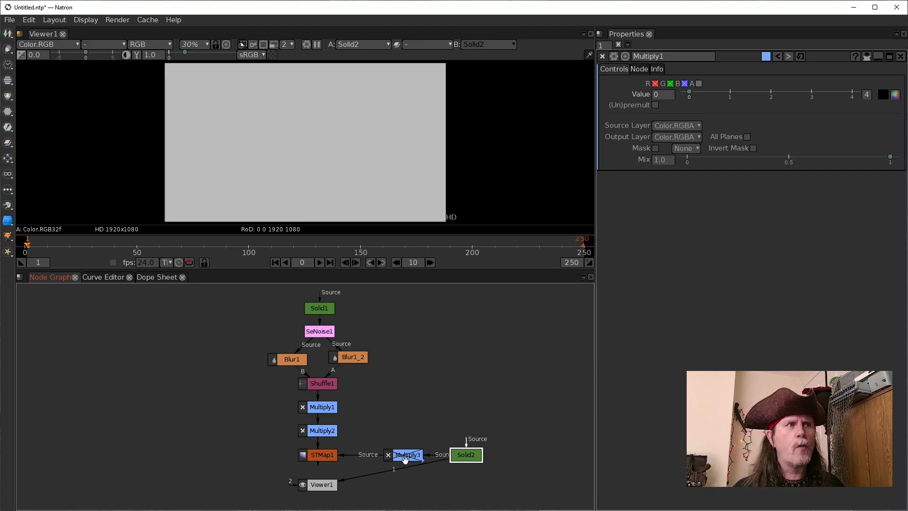
Re-enable the Multiply3 node with its output in the viewer and set its value to 4
drag(399, 469, 400, 453)
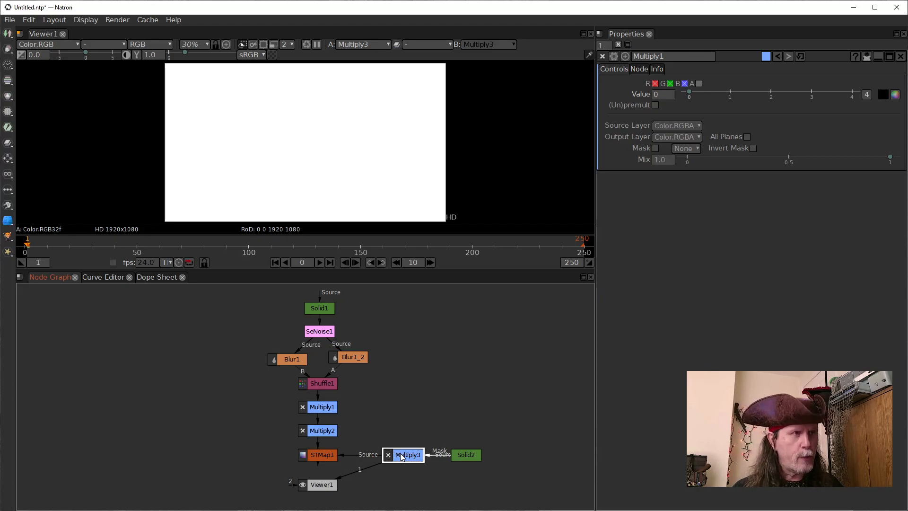
double_click(401, 456)
click(665, 95)
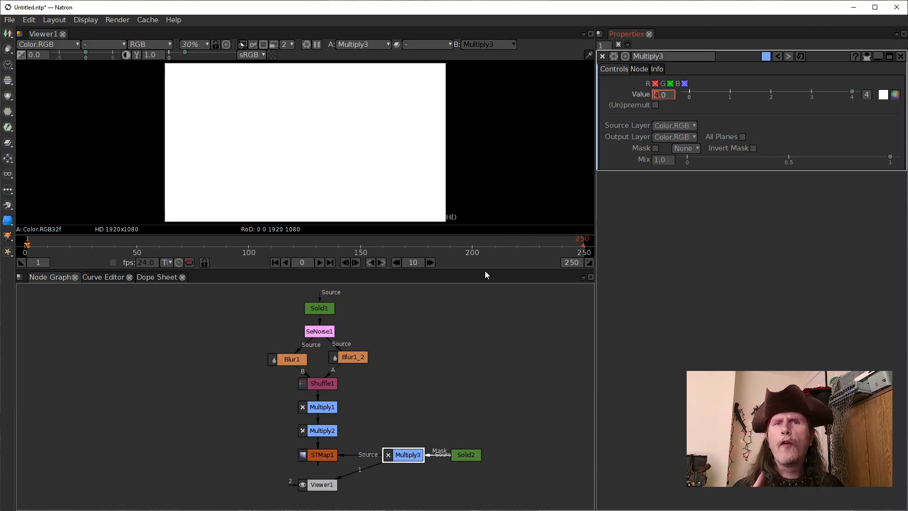
Compare the STMap1 output with Solid2 in the viewer, ending on STMap1
click(329, 455)
key(1)
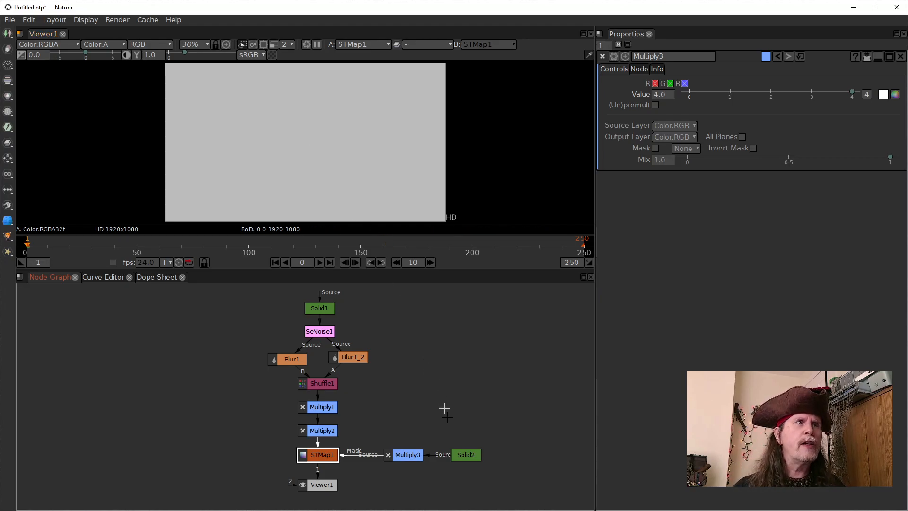
click(459, 455)
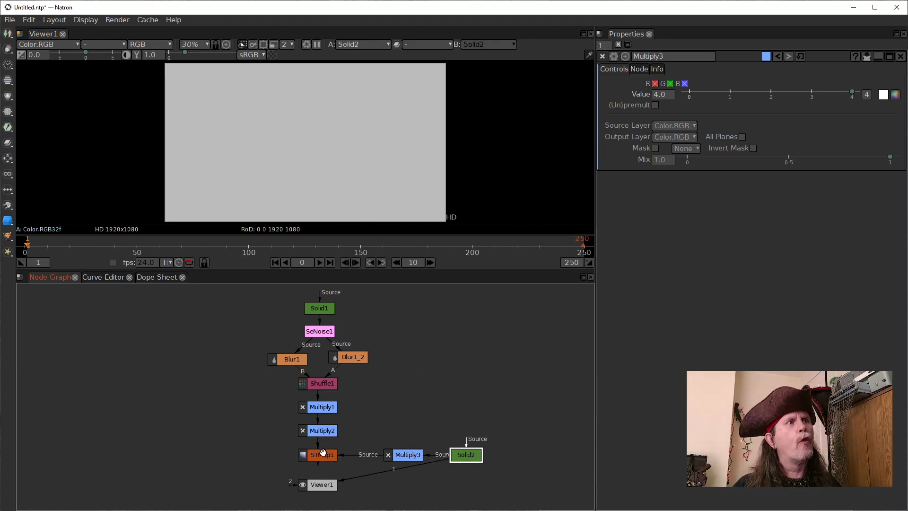
click(324, 451)
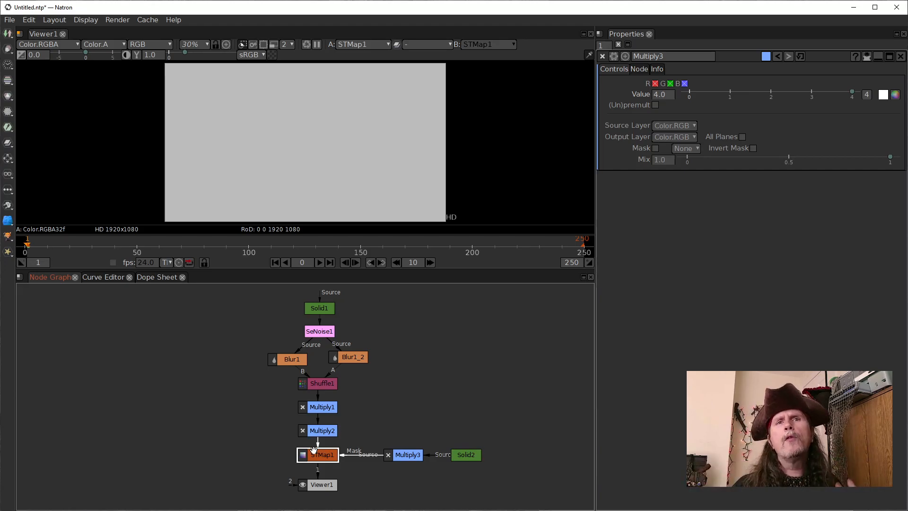
Raise the Multiply1 node's value in whole steps to 32 while viewing the STMap1 output
click(408, 454)
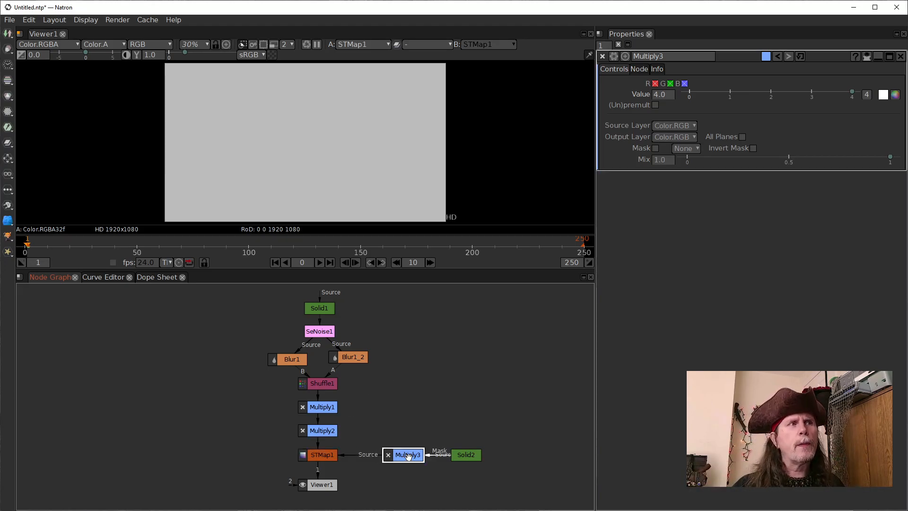
click(326, 406)
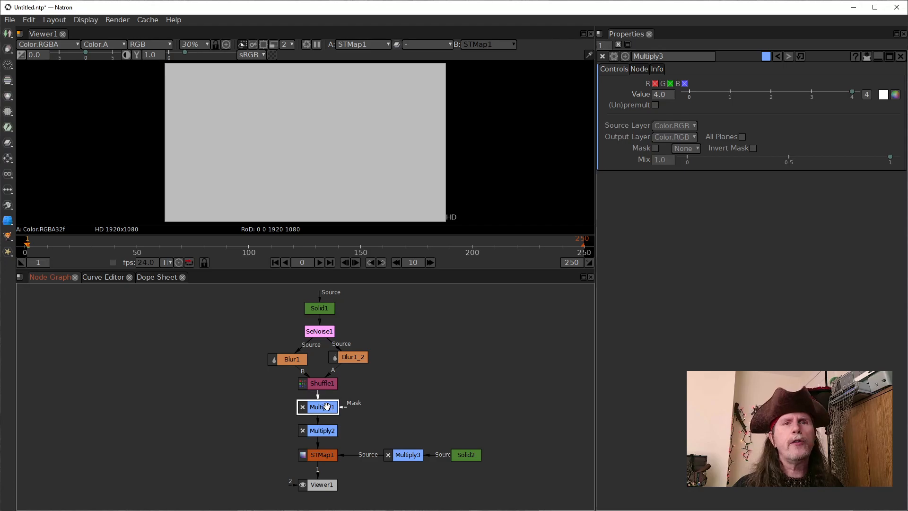
click(656, 96)
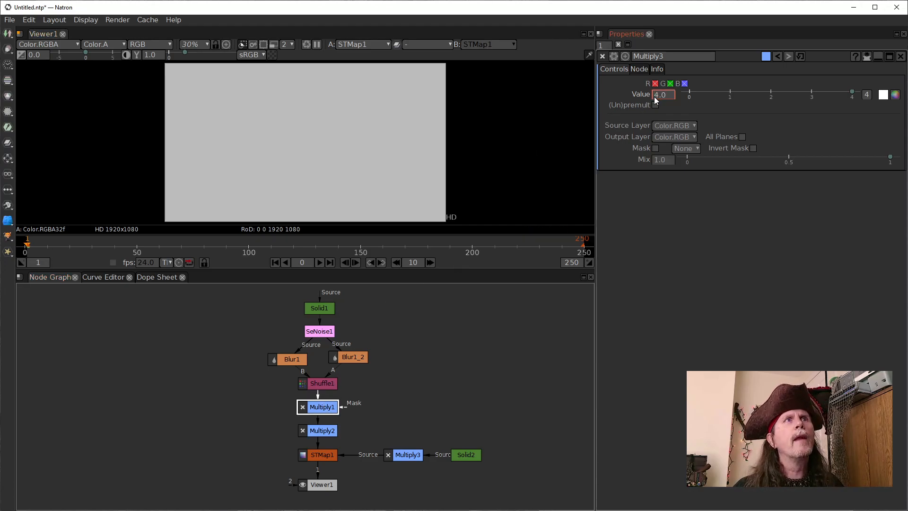
click(307, 406)
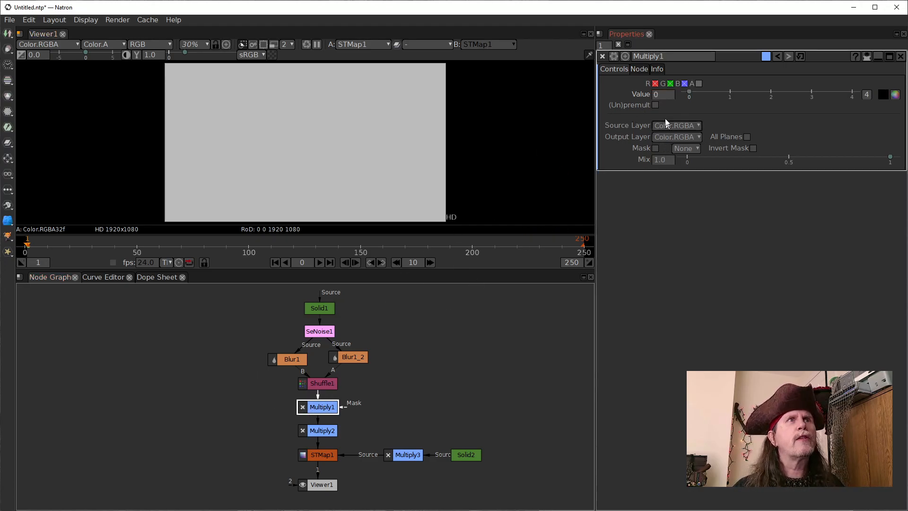
click(655, 96)
key(Up)
key(Up)
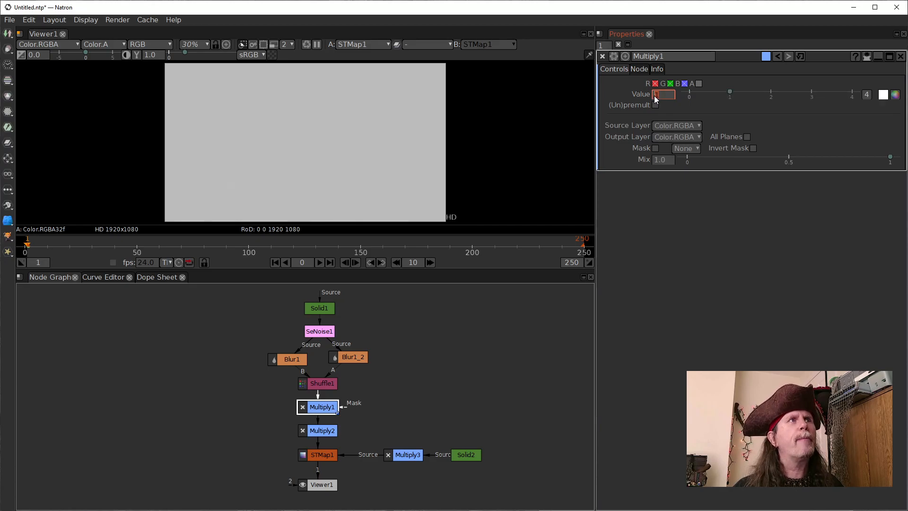
key(Up)
key(Up)
key(Up)
key(Up)
key(Up)
key(Up)
key(Up)
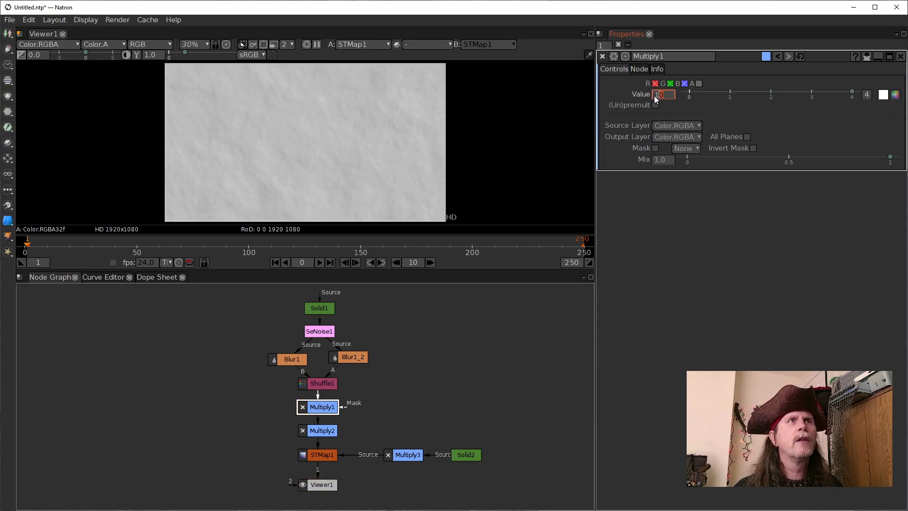
key(Up)
key(Up)
key(Up)
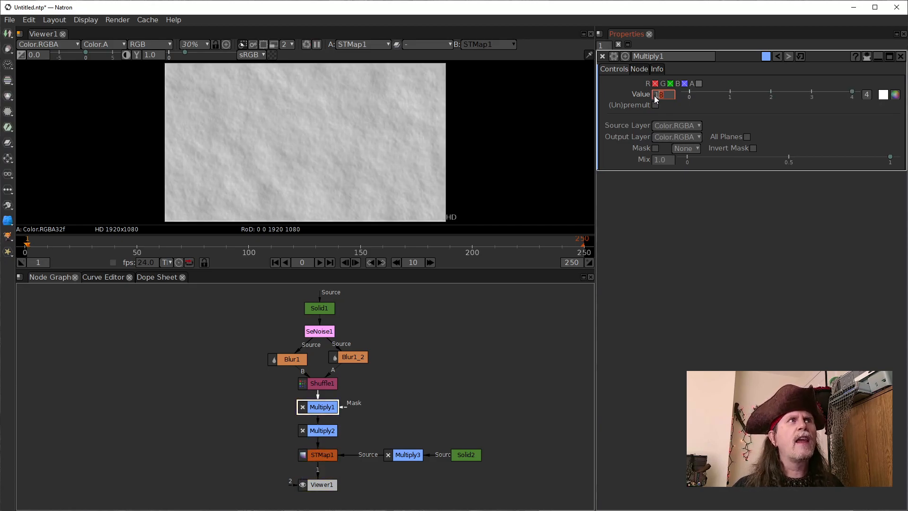
key(Up)
key(Up)
key(Up)
key(Up)
key(Up)
key(Up)
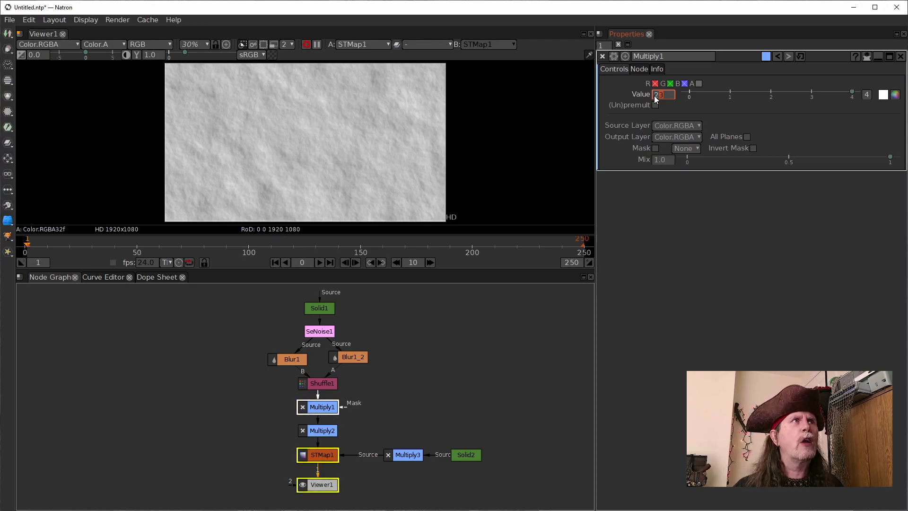
key(Up)
key(Up)
key(Up)
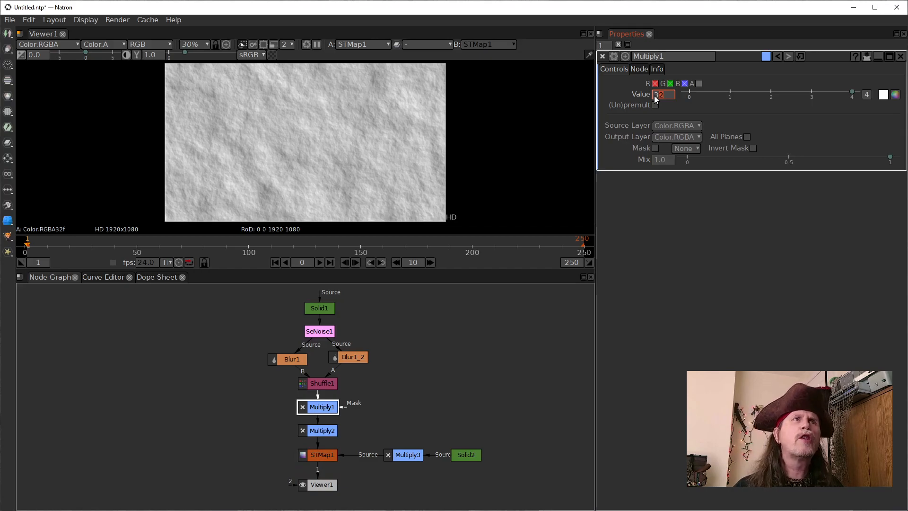
Try Multiply1 node values from 38 back down to 31 in whole steps while viewing the STMap1 output
key(Up)
key(Up)
key(Up)
key(Up)
key(Up)
key(Up)
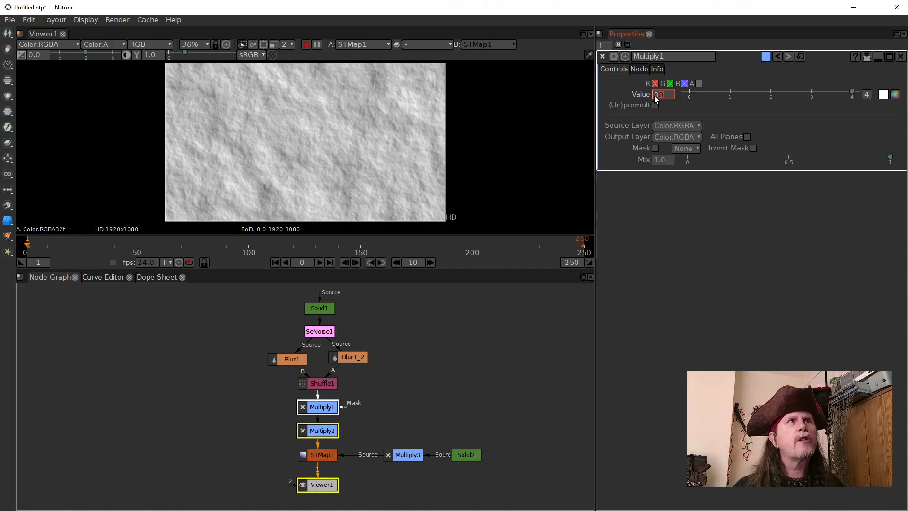
key(Down)
key(Down)
key(Down)
key(Down)
key(Down)
key(Down)
key(Down)
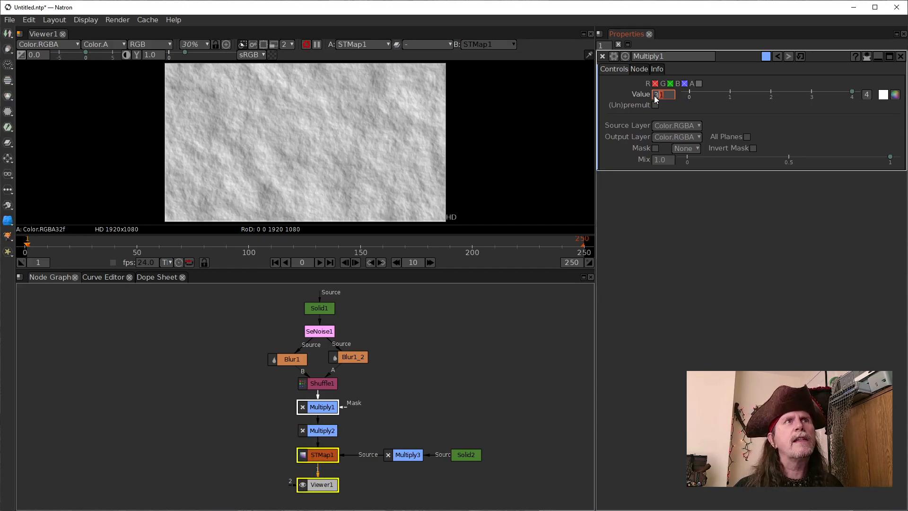
Raise the Multiply1 node's value in steps of ten to 100 while viewing the STMap1 output
key(Left)
key(Up)
key(Up)
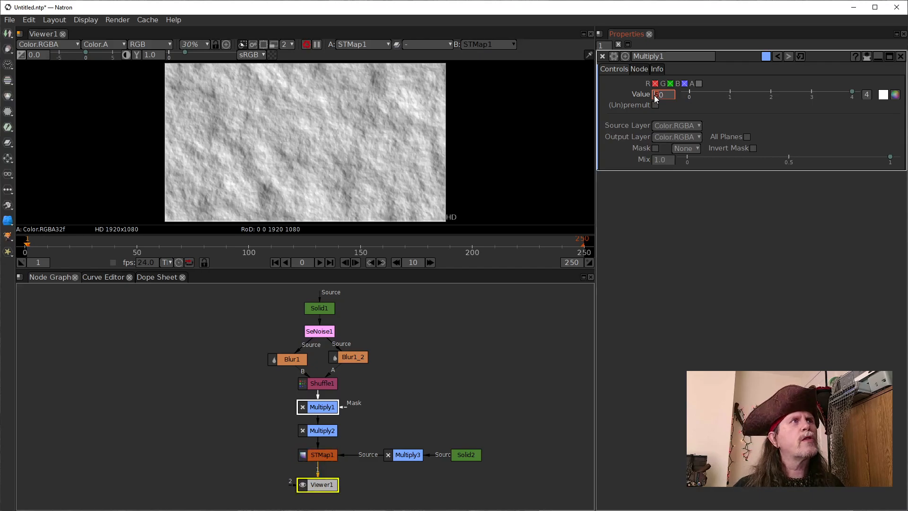
key(Up)
key(Up)
key(Up)
key(Up)
key(Up)
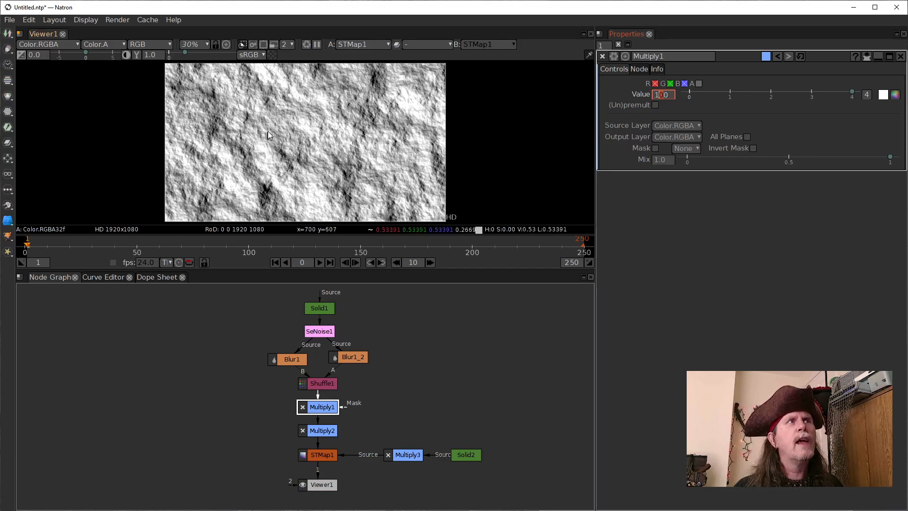
Open the Multiply3 node's settings and set its value to 3
click(408, 453)
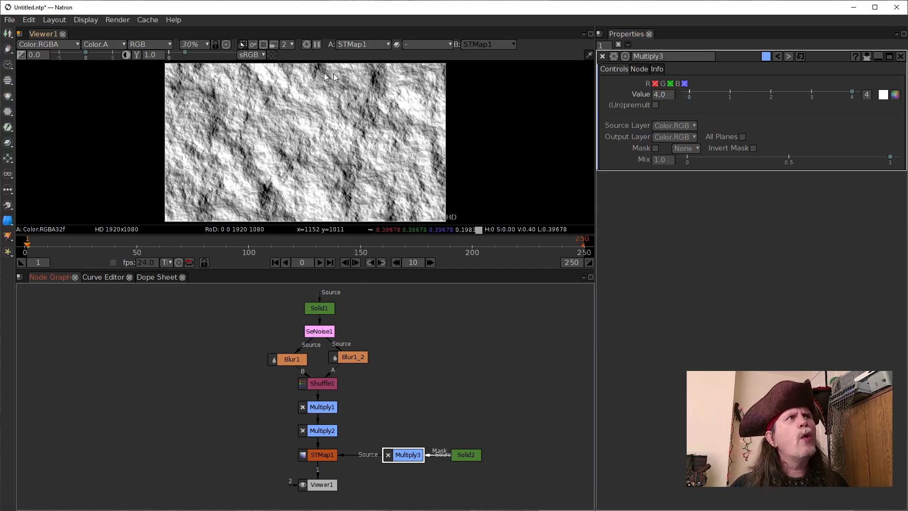
click(658, 96)
click(654, 96)
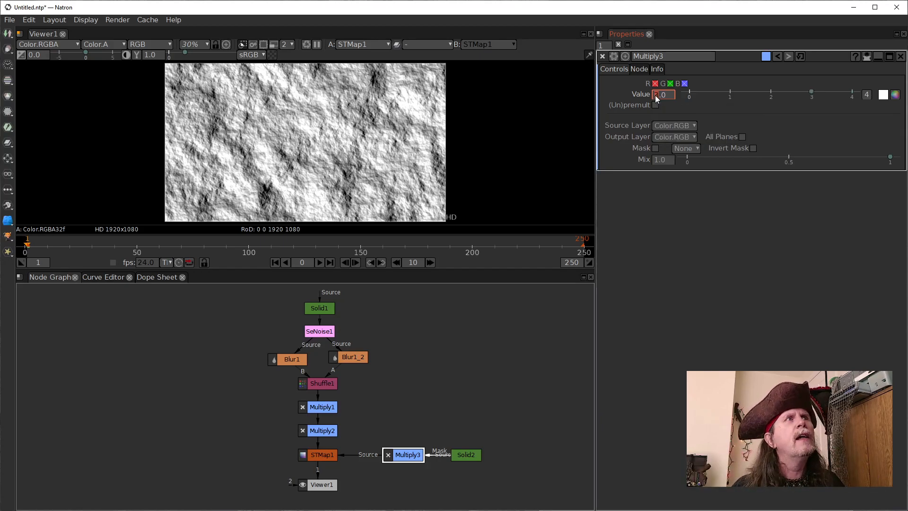
scroll(655, 95, down, 1)
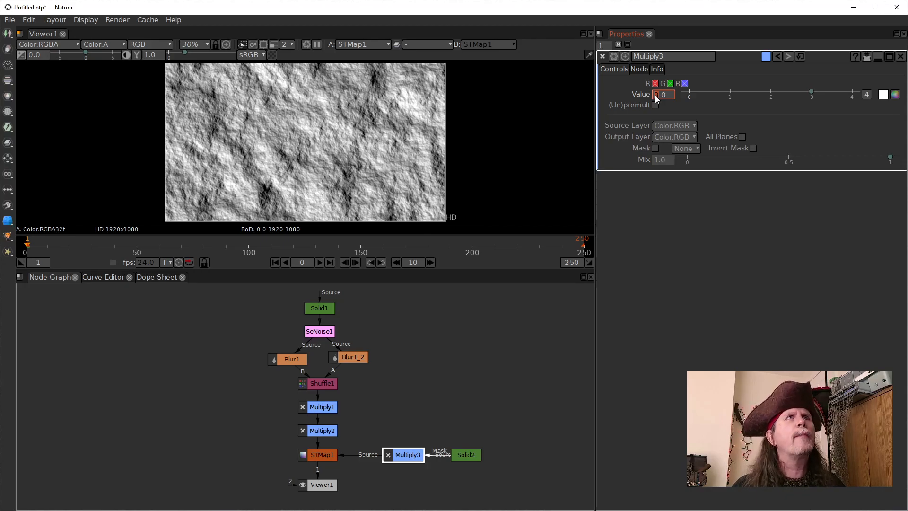
scroll(655, 96, down, 1)
scroll(655, 96, up, 1)
scroll(654, 96, down, 1)
scroll(654, 96, up, 1)
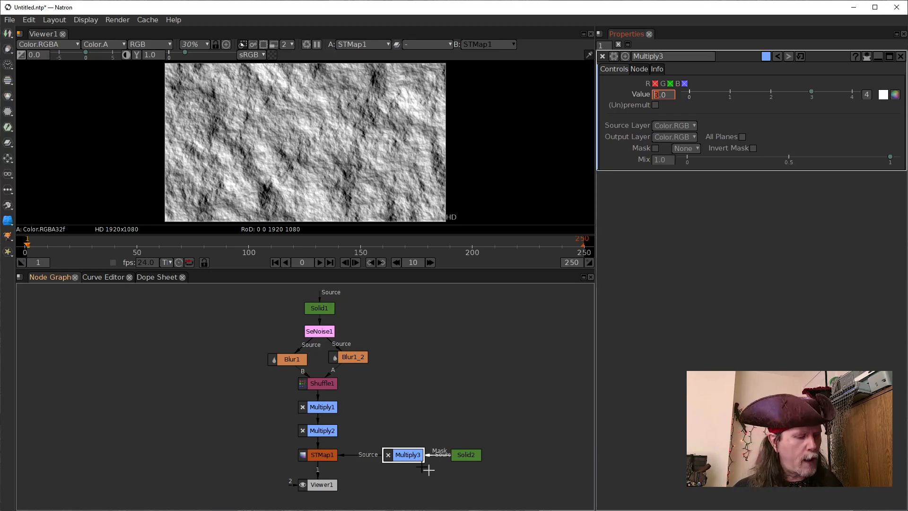
Show the Multiply1 output in the viewer and move STMap1, Viewer1, Multiply3 and Solid2 lower in the node graph
click(325, 409)
key(1)
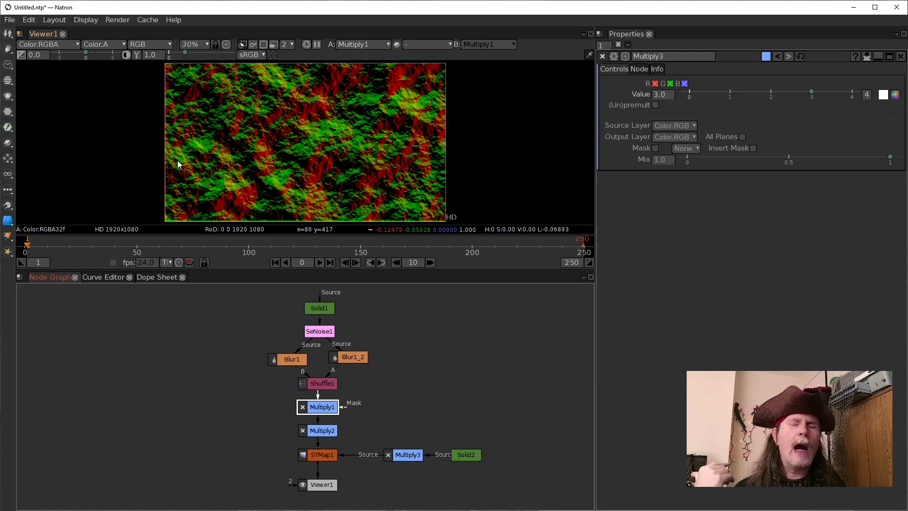
drag(320, 455, 320, 463)
click(405, 461)
drag(405, 461, 400, 470)
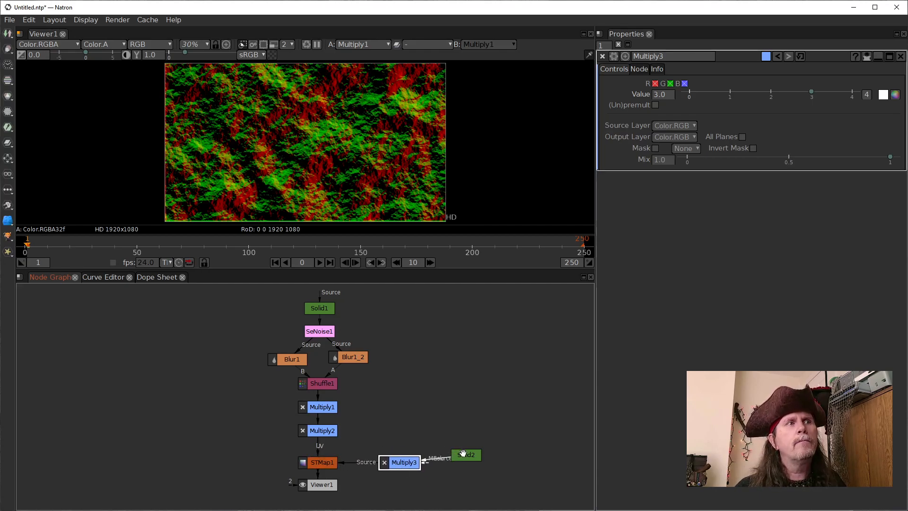
drag(463, 453, 463, 460)
click(320, 465)
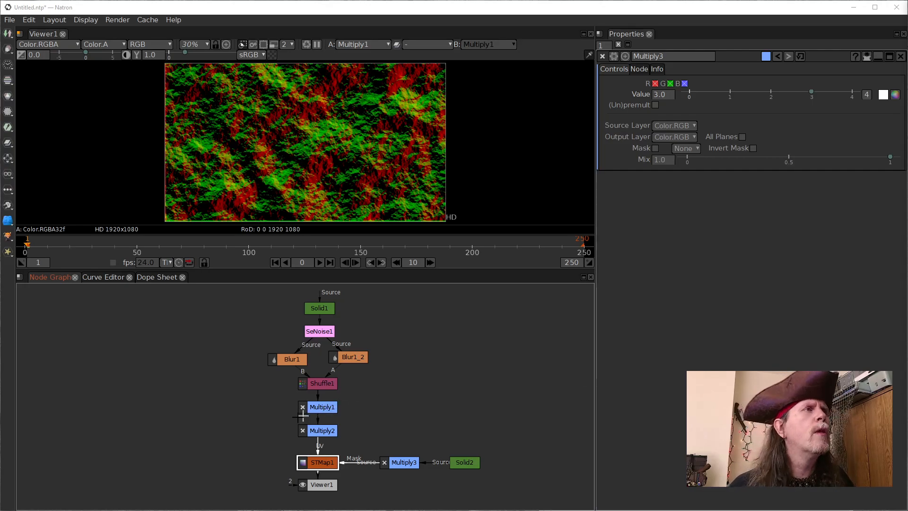
mouse_move(316, 484)
mouse_down()
mouse_move(312, 494)
mouse_move(315, 467)
mouse_move(316, 476)
mouse_up()
drag(415, 465, 415, 479)
drag(465, 462, 468, 479)
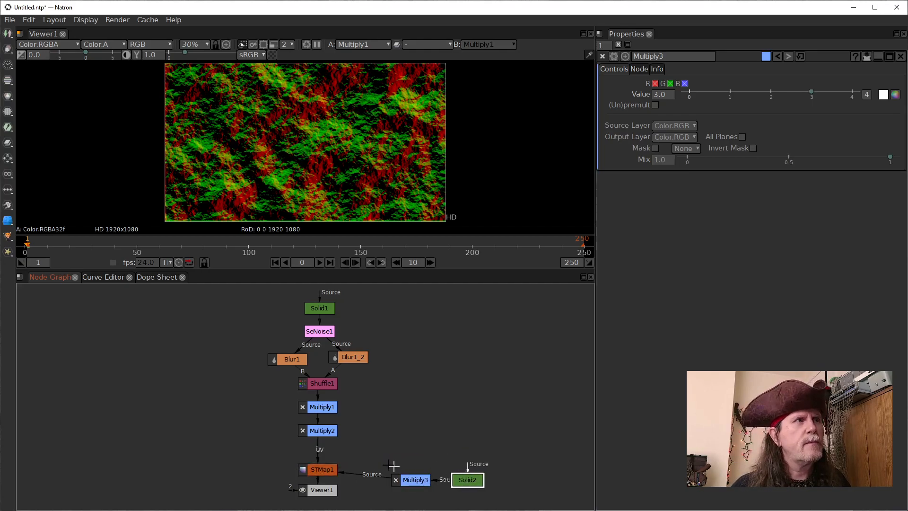
Open the Multiply1 node's settings and respace Multiply1 and Multiply2 between Shuffle1 and STMap1
drag(319, 431, 320, 446)
click(317, 407)
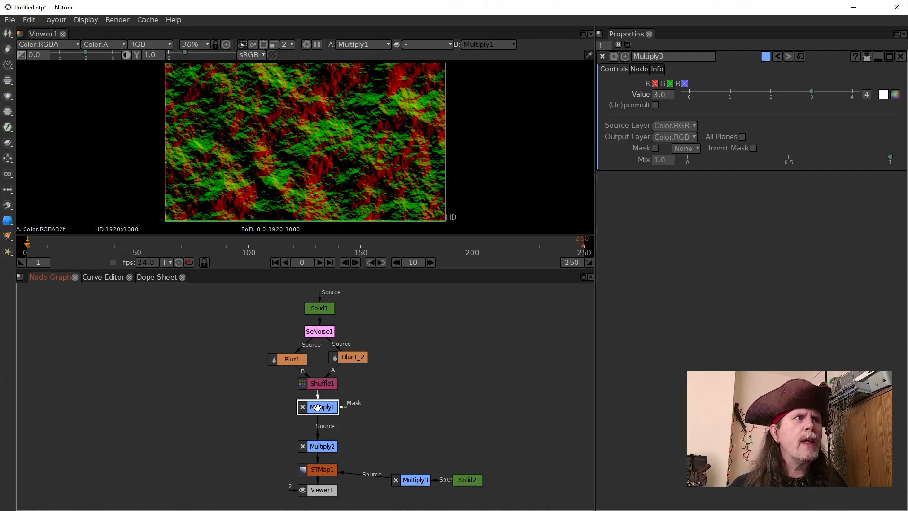
double_click(317, 407)
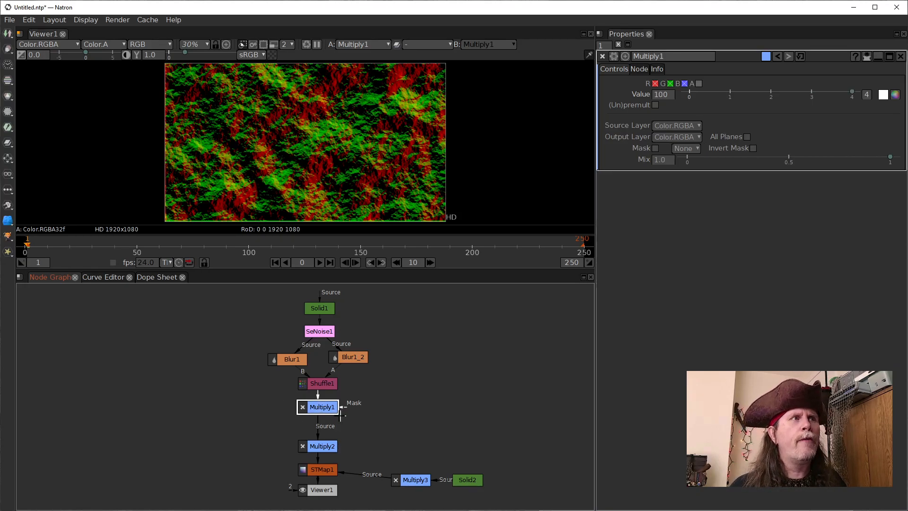
drag(318, 406, 318, 409)
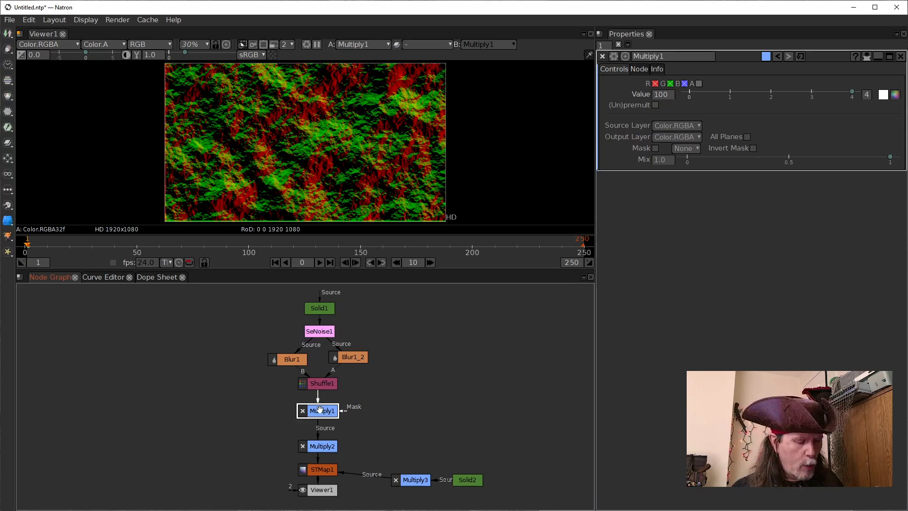
drag(322, 447, 331, 433)
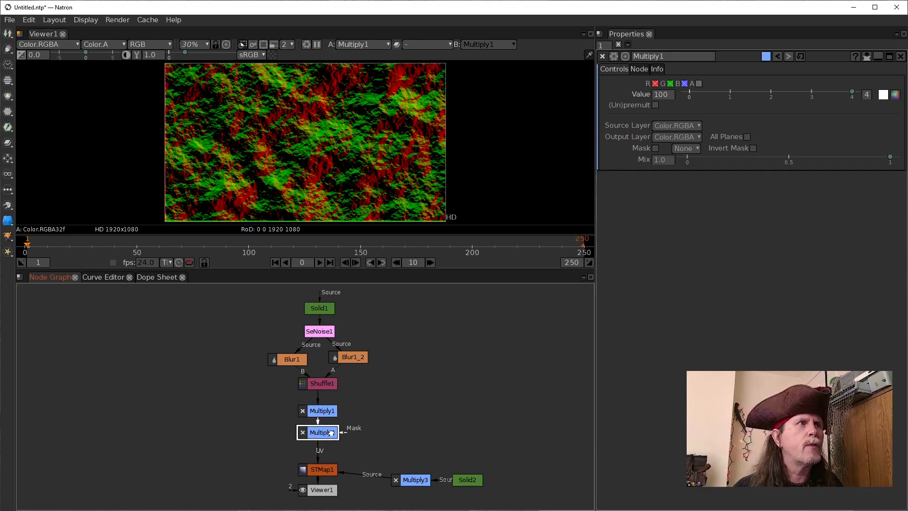
click(396, 422)
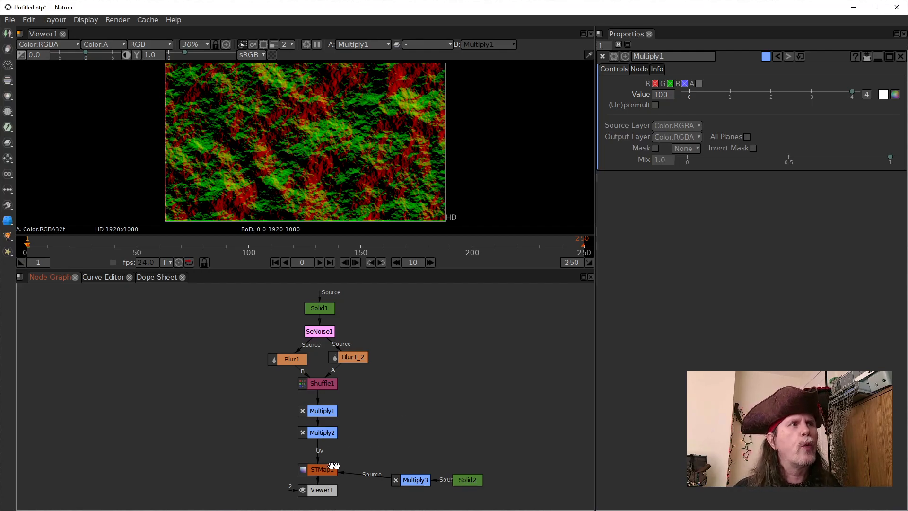
Show the STMap1 output in the viewer and move the Viewer1 node to the left of STMap1
click(316, 471)
key(1)
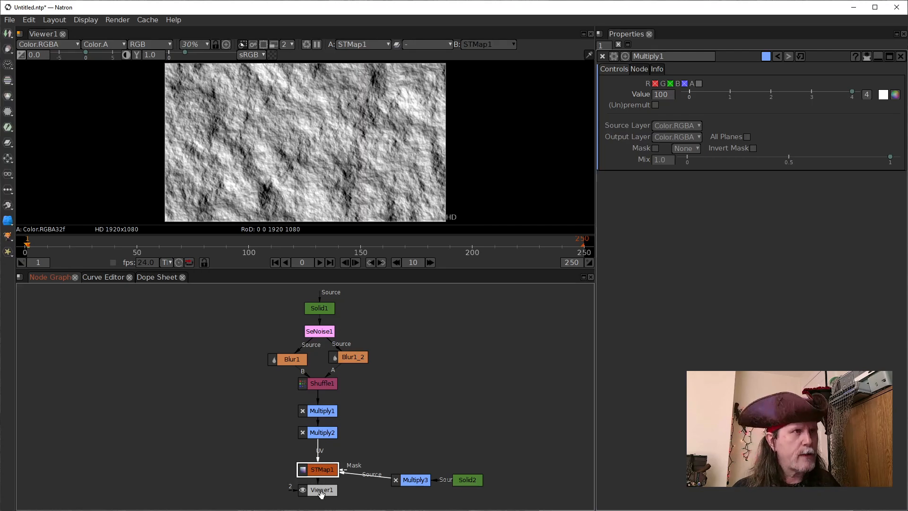
drag(321, 490, 232, 481)
click(235, 445)
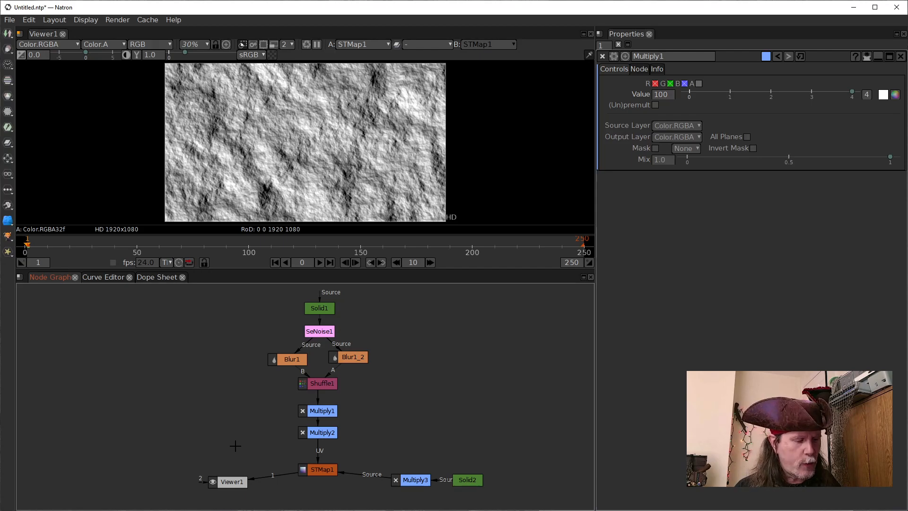
key(Tab)
text(id)
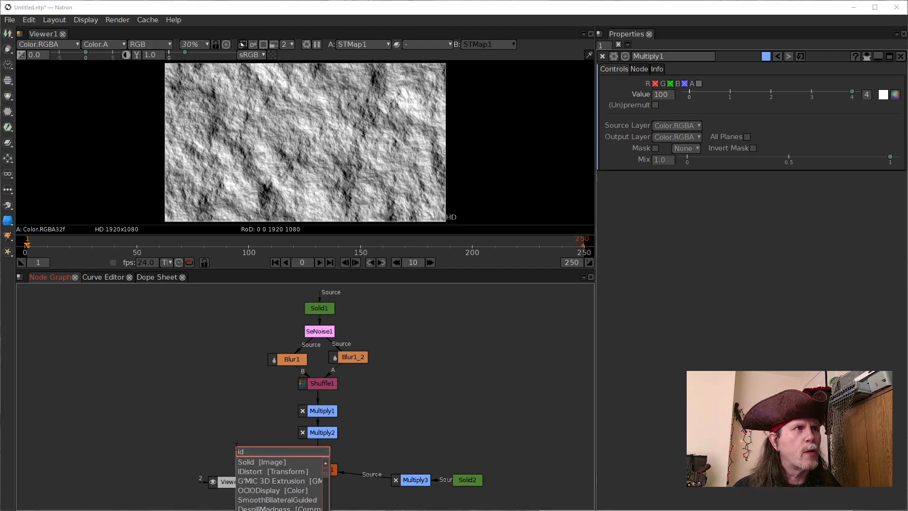
key(Return)
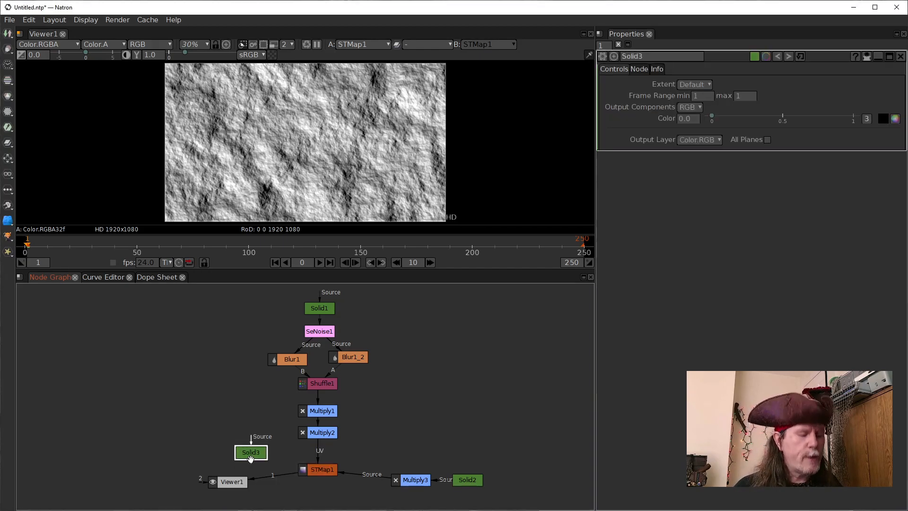
key(Delete)
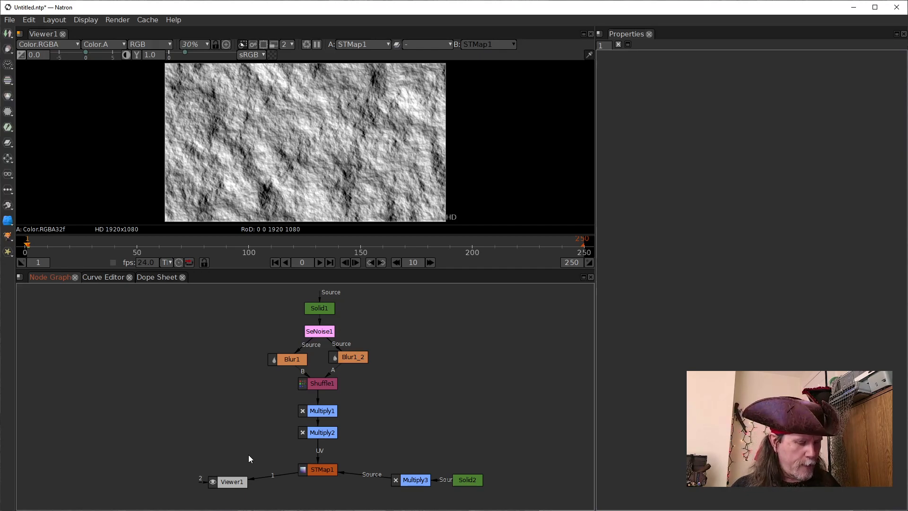
Add an IDistort node and place it to the left of Multiply2, above Viewer1
key(Tab)
text(id)
key(Down)
key(Down)
key(Return)
drag(278, 456, 310, 434)
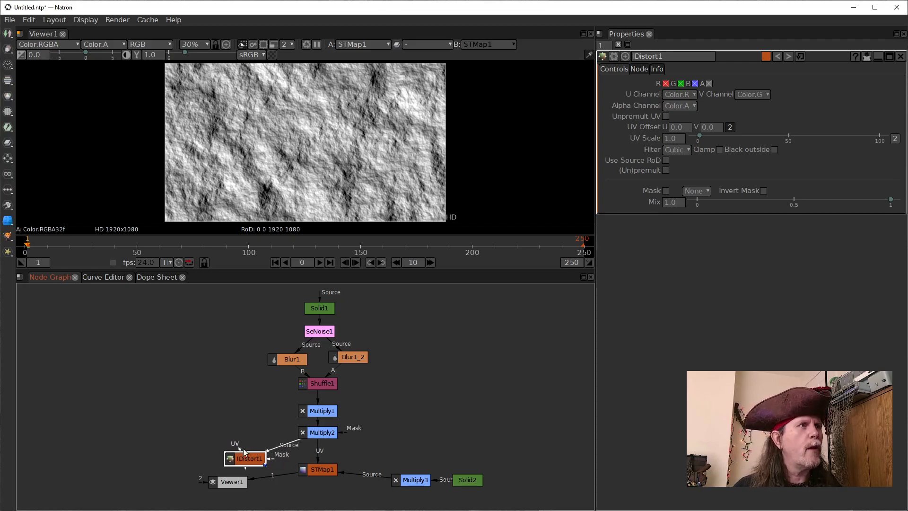
drag(401, 481, 410, 477)
drag(250, 457, 237, 432)
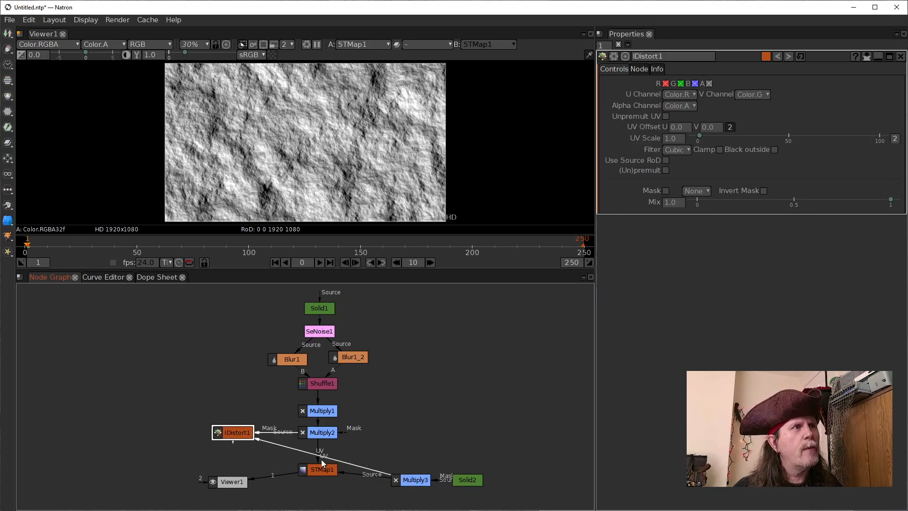
Connect the IDistort1 node's UV input to Multiply2 and its Source input to Solid2, with its output in the viewer
drag(299, 450, 408, 479)
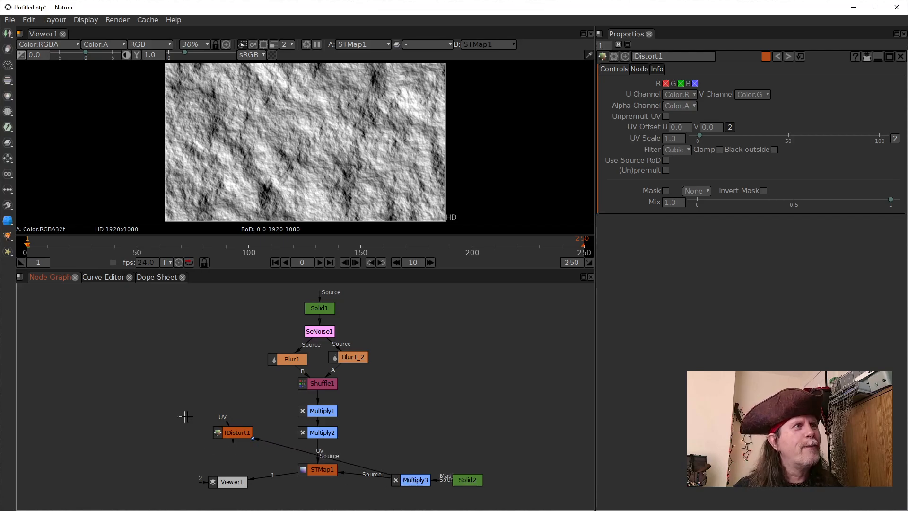
drag(227, 419, 324, 432)
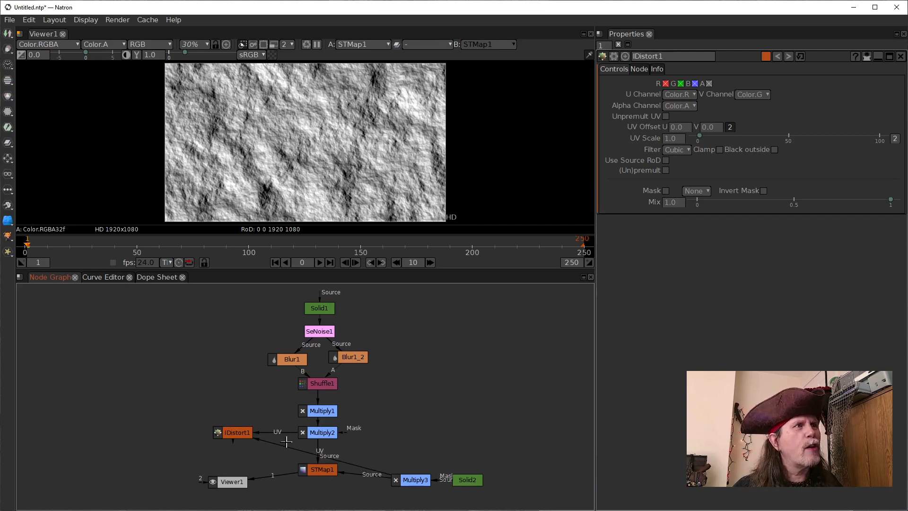
click(239, 431)
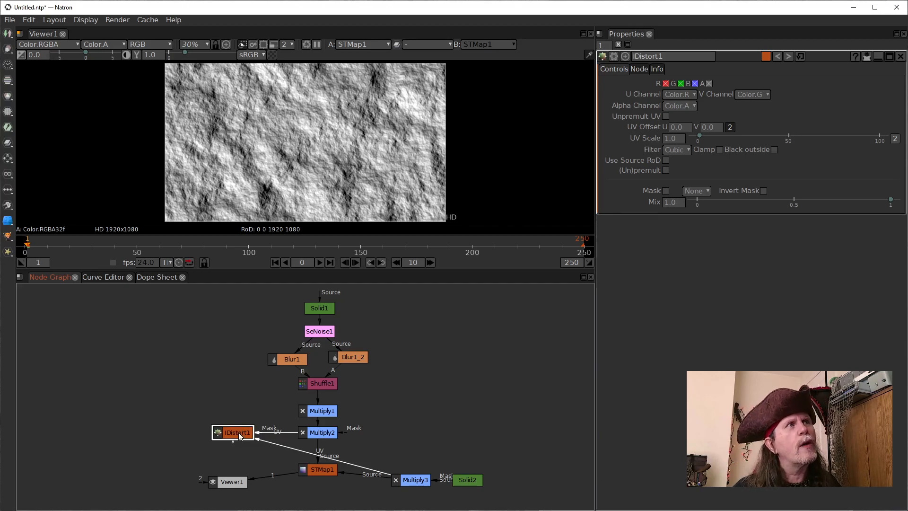
key(1)
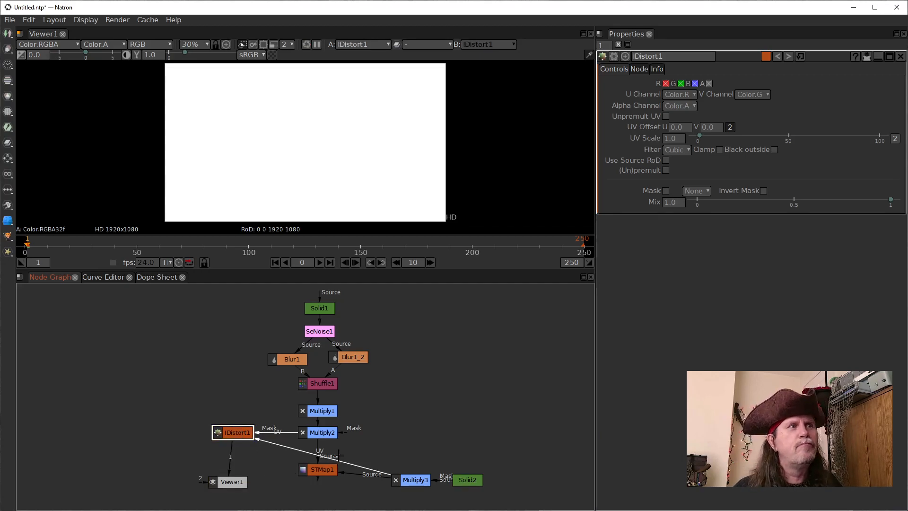
drag(358, 463, 466, 476)
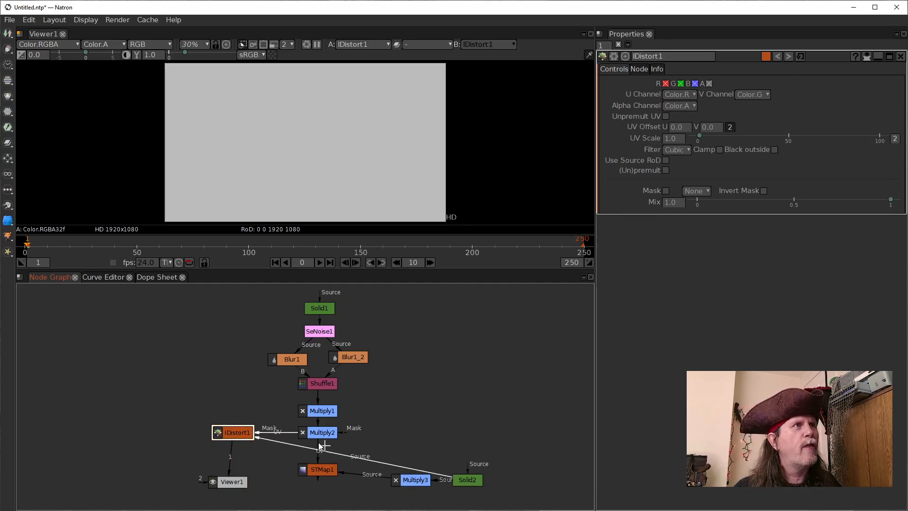
Compare the IDistort1 output with STMap1 and Solid2 in the viewer, ending on IDistort1
click(319, 470)
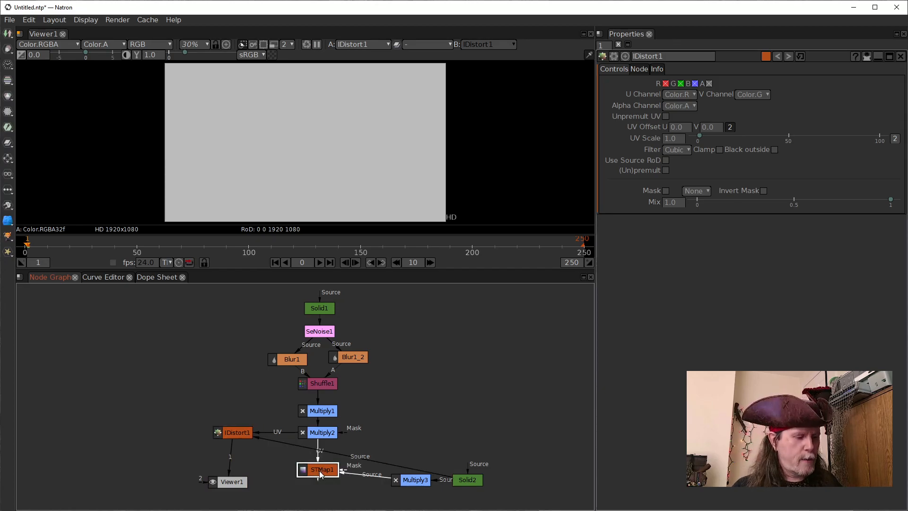
key(1)
click(239, 432)
key(1)
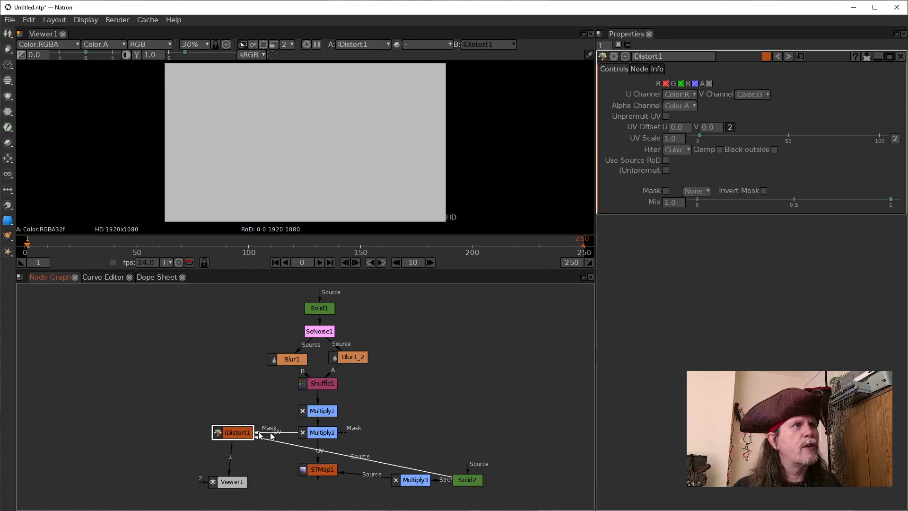
click(468, 478)
key(1)
click(236, 431)
key(1)
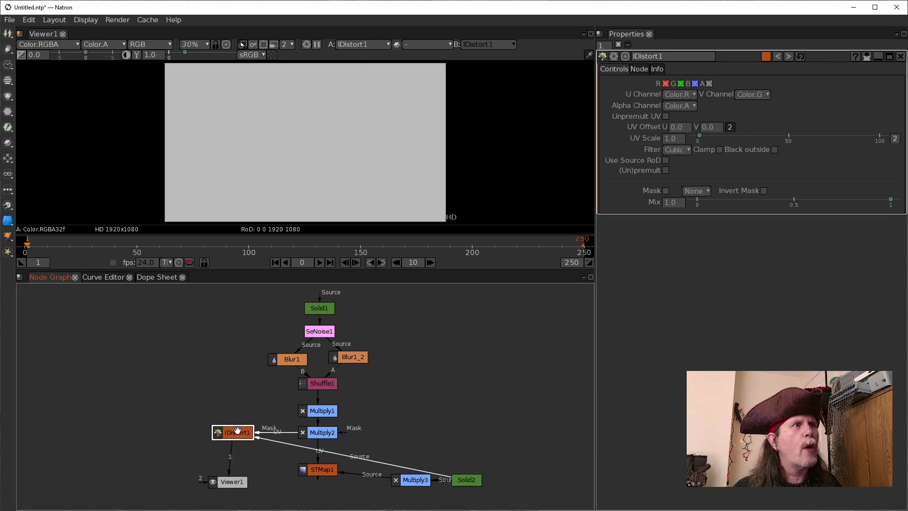
Add a CheckerBoard node to the right of Multiply2 and connect the IDistort1 Source input to it
click(427, 416)
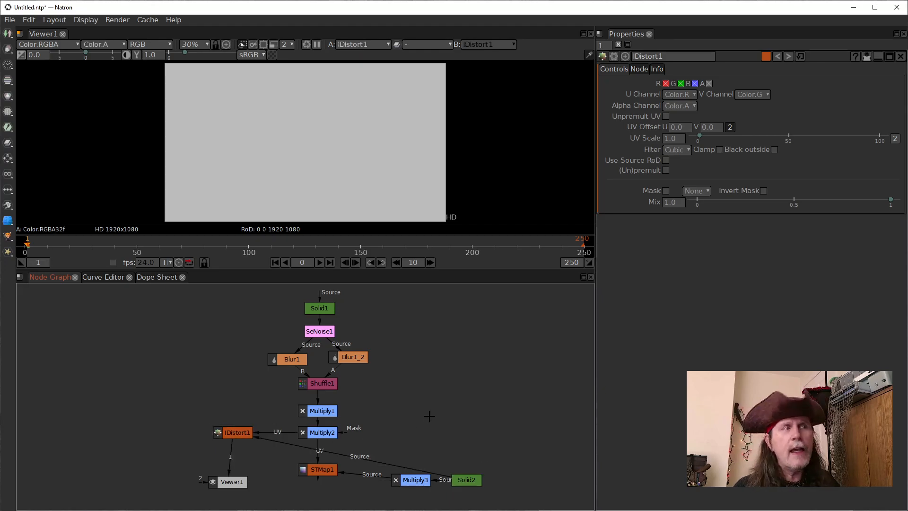
key(Tab)
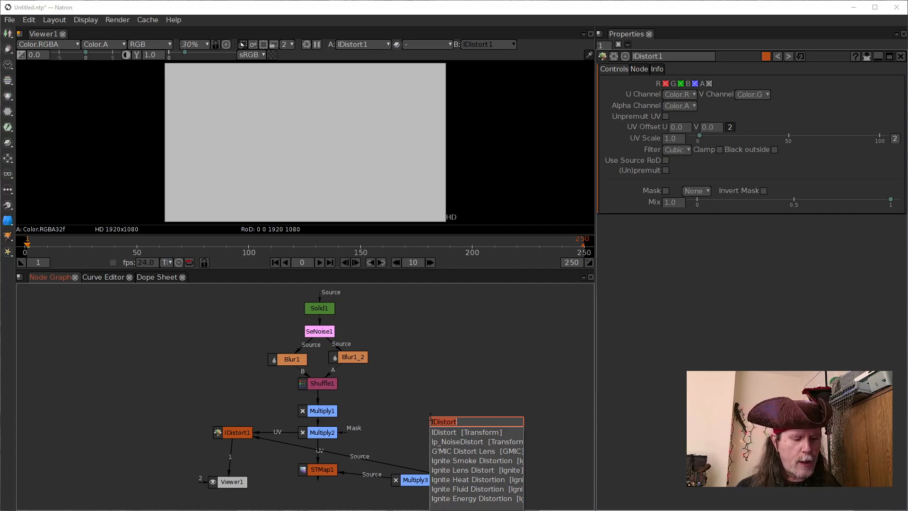
text(check)
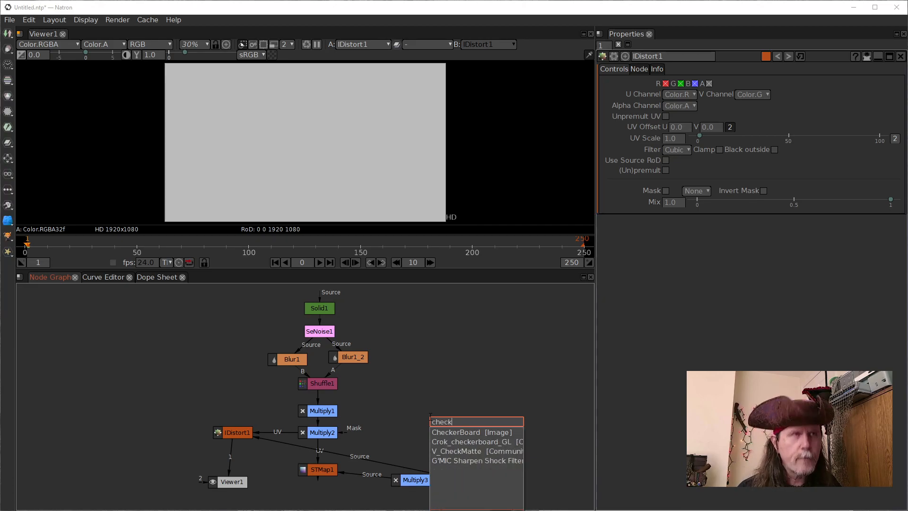
key(Return)
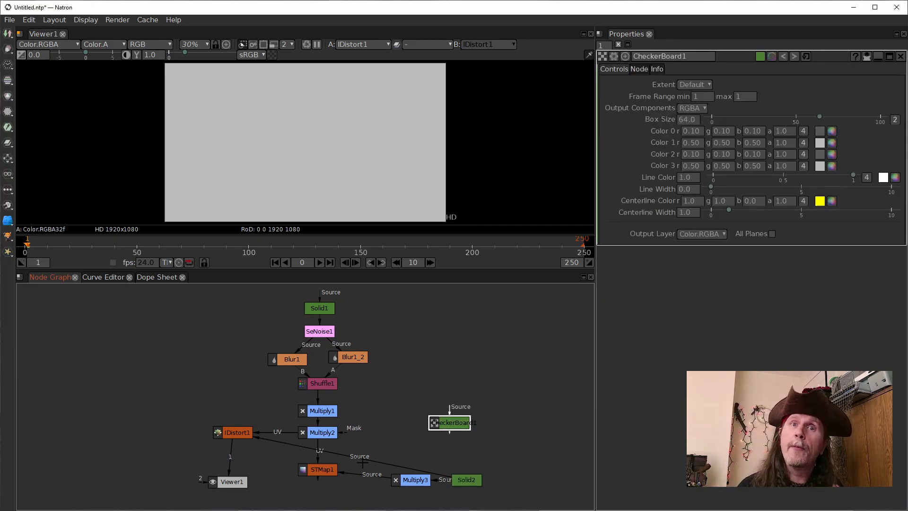
drag(379, 463, 441, 422)
Connect the IDistort1 node's UV input to Multiply1 and place IDistort1 level with the CheckerBoard1 node
drag(231, 434, 224, 407)
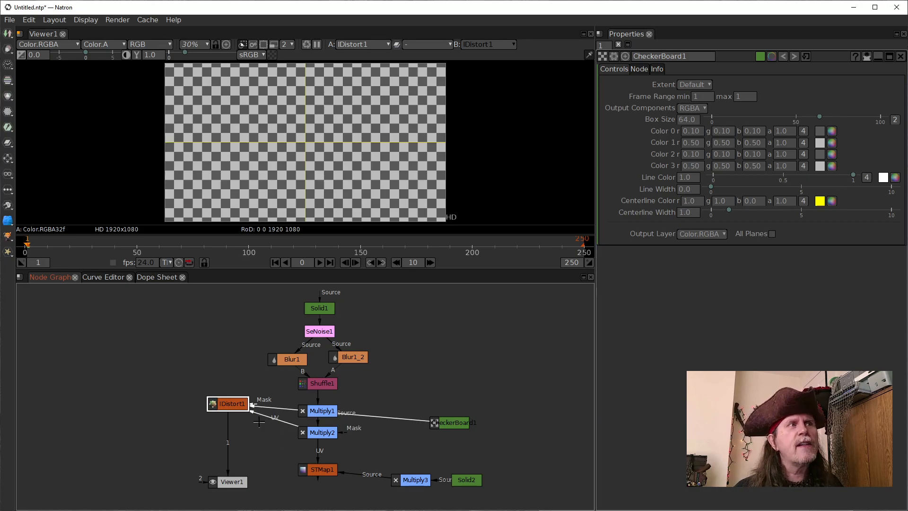
drag(285, 425, 305, 411)
drag(224, 409, 220, 427)
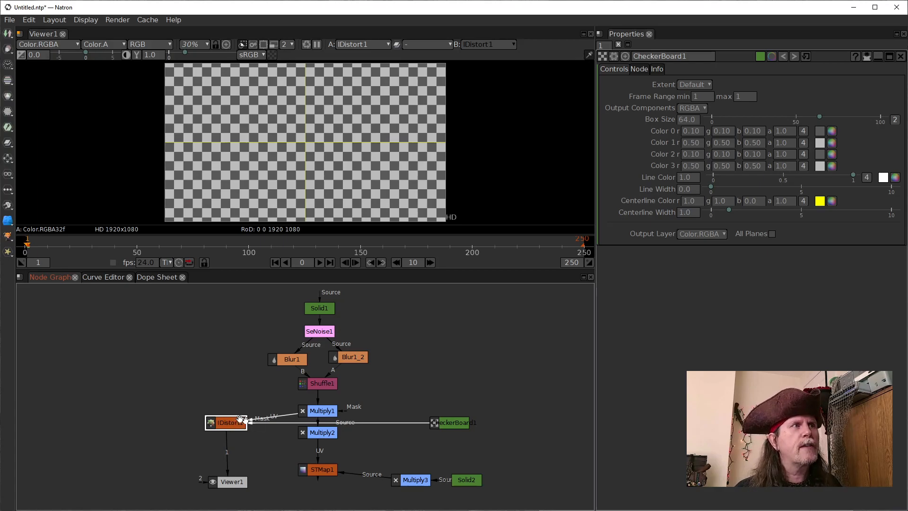
Compare the Multiply1 output with IDistort1 in the viewer, ending on IDistort1
click(326, 410)
key(1)
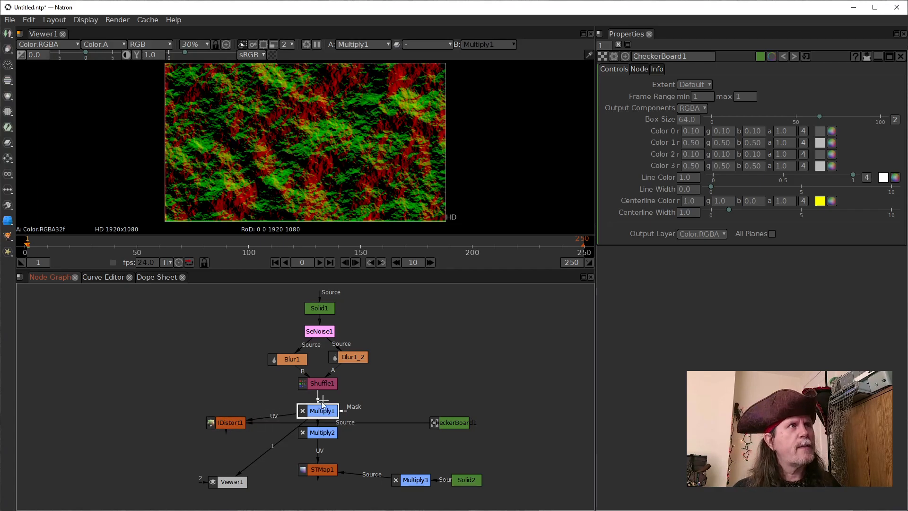
click(232, 420)
key(1)
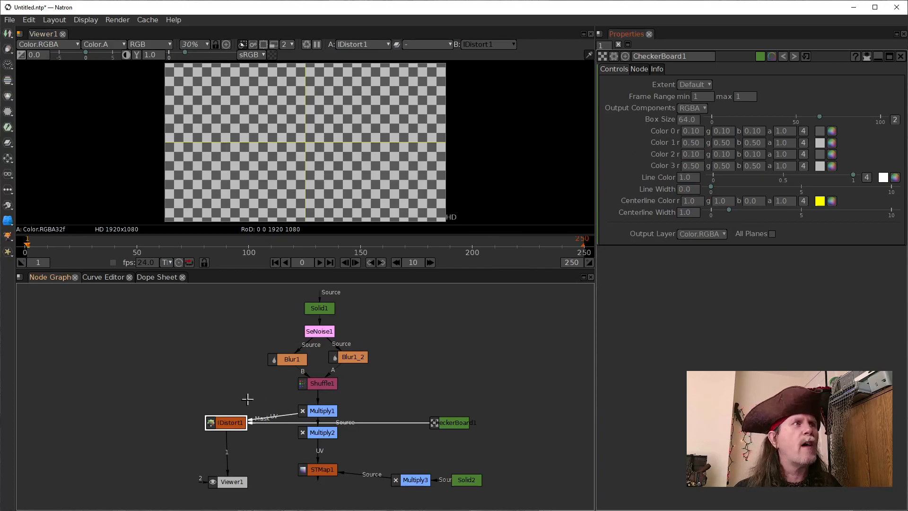
Set the IDistort1 UV Scale to 100 and view Multiply1 followed by the IDistort1 output
double_click(236, 424)
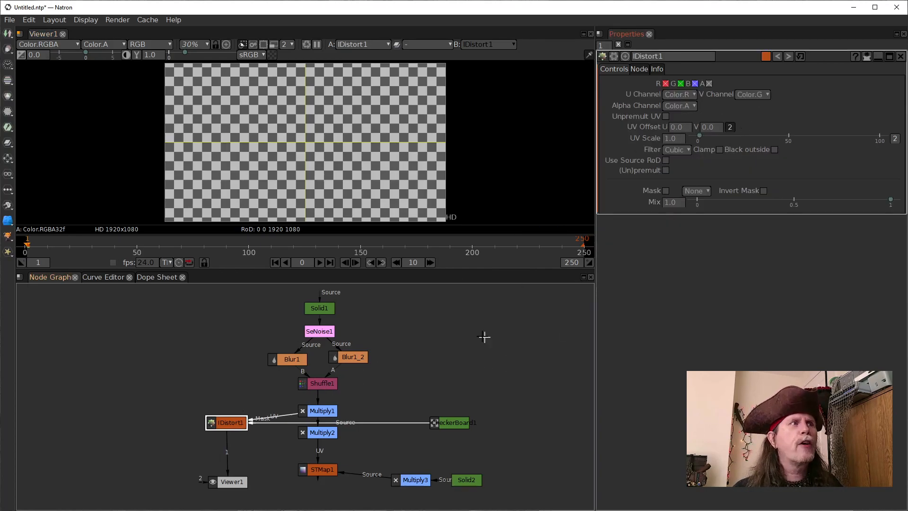
click(663, 139)
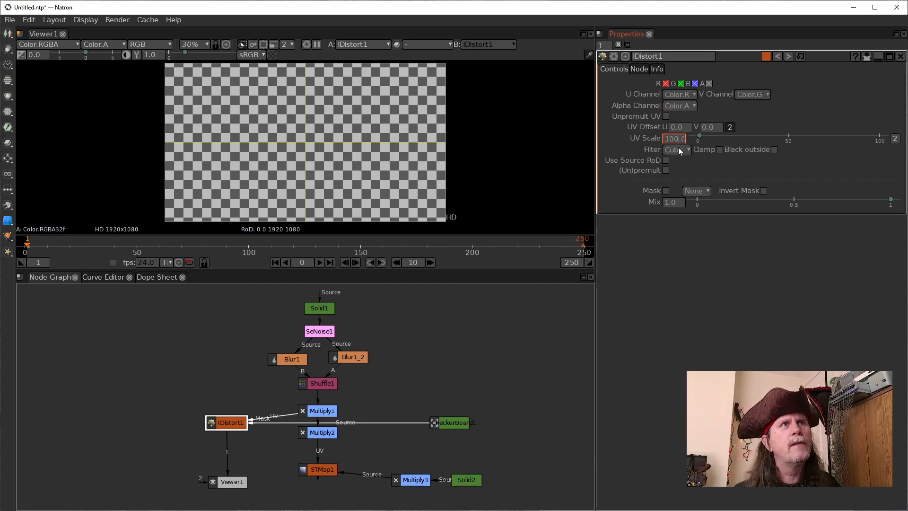
click(325, 412)
key(1)
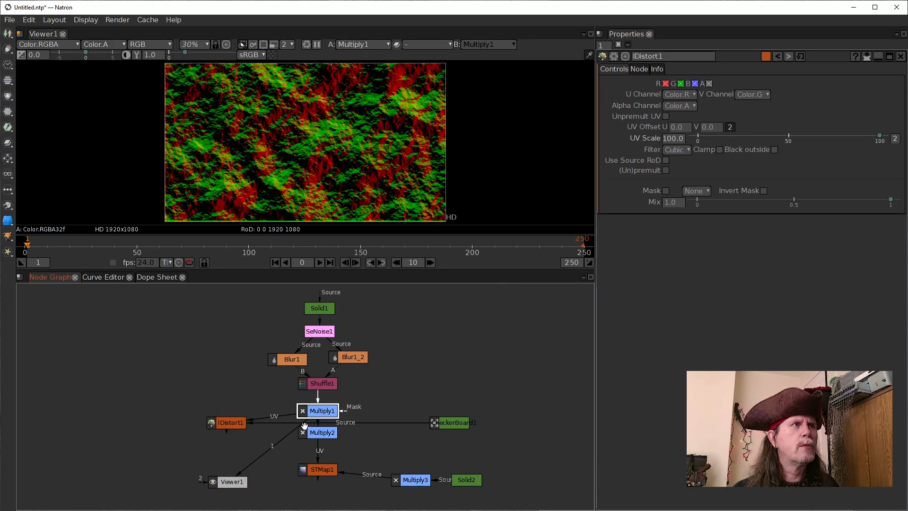
click(227, 423)
key(1)
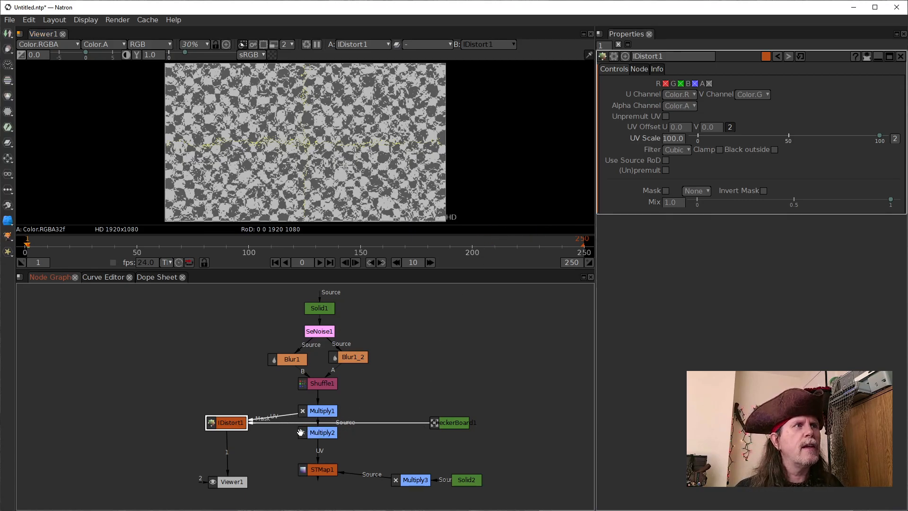
Try Multiply2 as the UV input of IDistort1, and restore its UV connection to Multiply1
drag(287, 423, 458, 423)
drag(246, 428, 248, 470)
drag(271, 441, 308, 435)
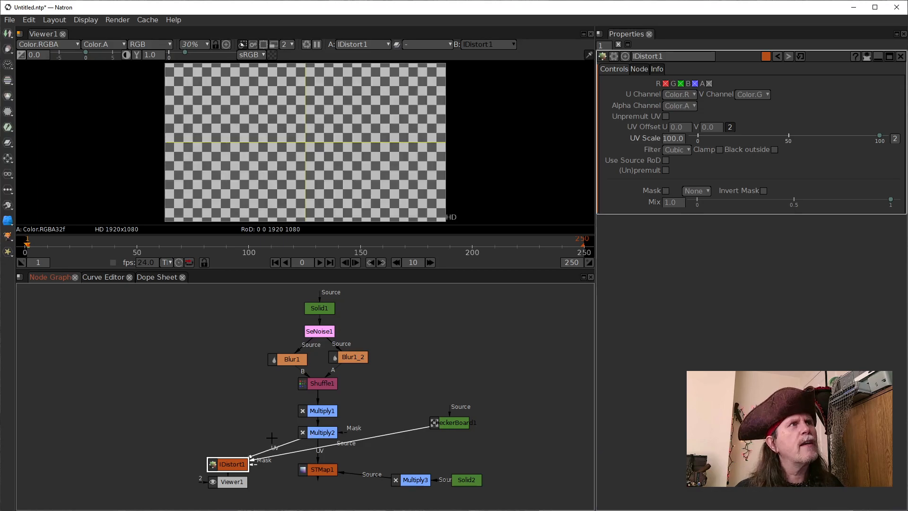
drag(230, 467, 218, 415)
drag(265, 424, 318, 411)
drag(216, 415, 216, 426)
Set the Multiply1 node's Value to 40
click(321, 411)
double_click(669, 95)
text(40)
key(Return)
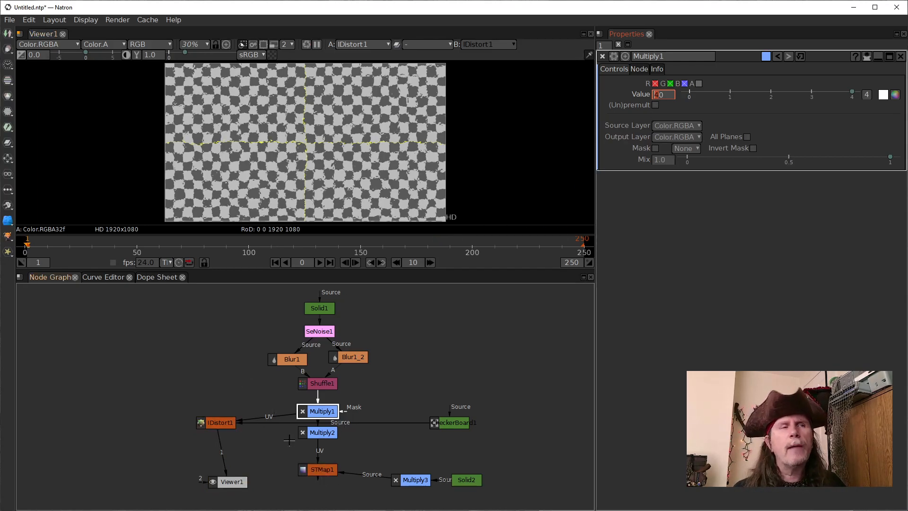
Compare the STMap1 and IDistort1 outputs in the viewer, ending on STMap1
drag(226, 461, 322, 469)
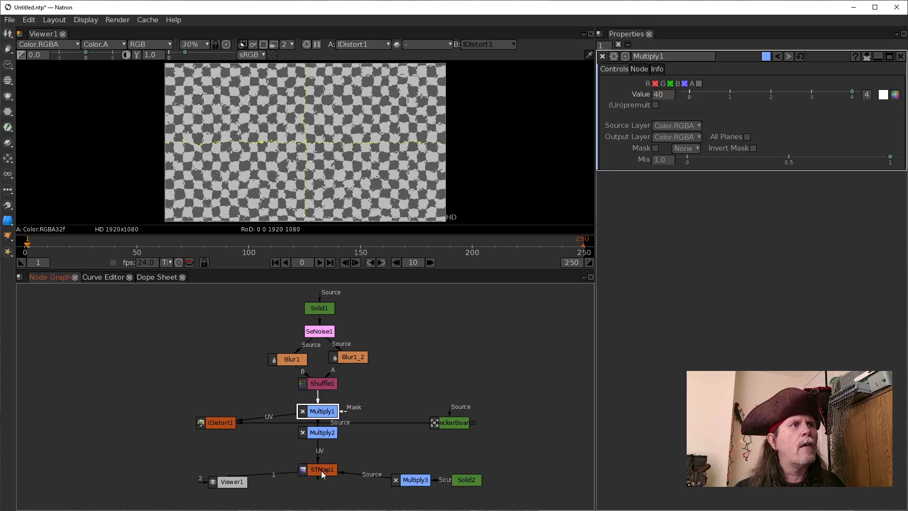
click(219, 421)
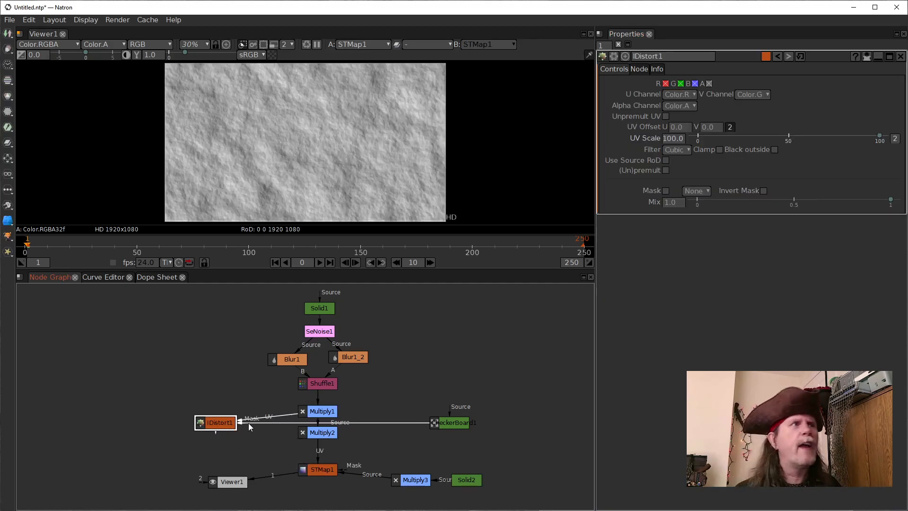
key(1)
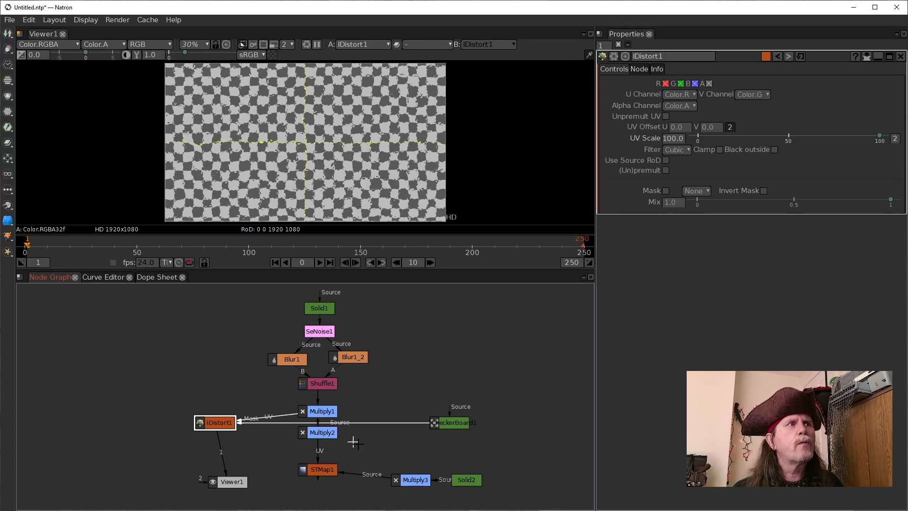
click(314, 469)
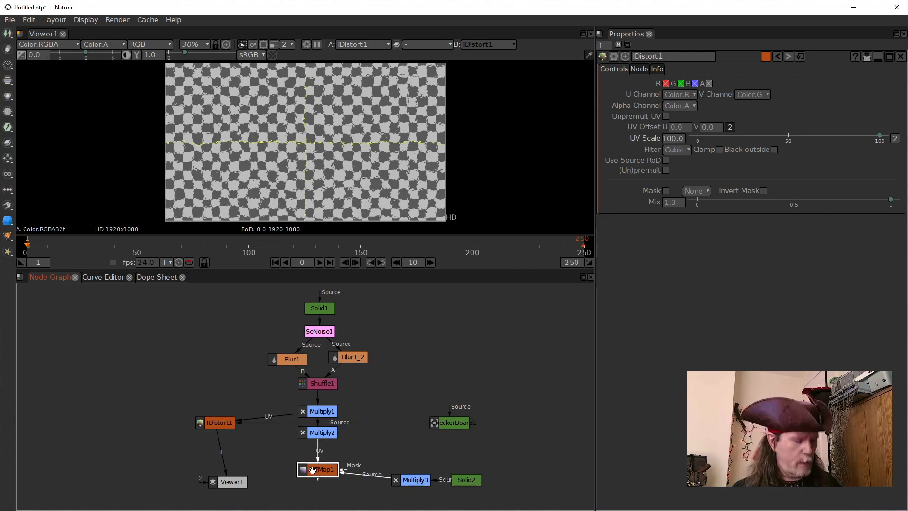
key(1)
Set the Multiply1 node's Value to 100 while viewing the STMap1 output
click(412, 479)
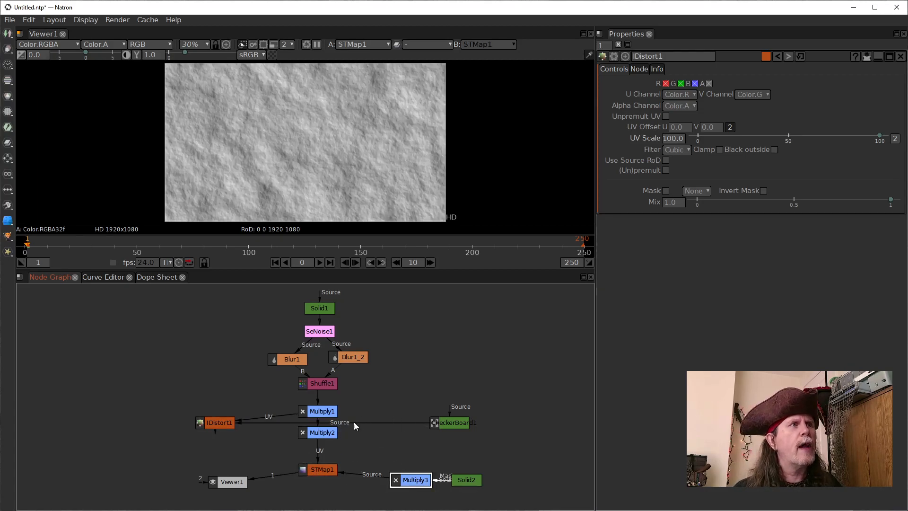
double_click(326, 409)
double_click(656, 95)
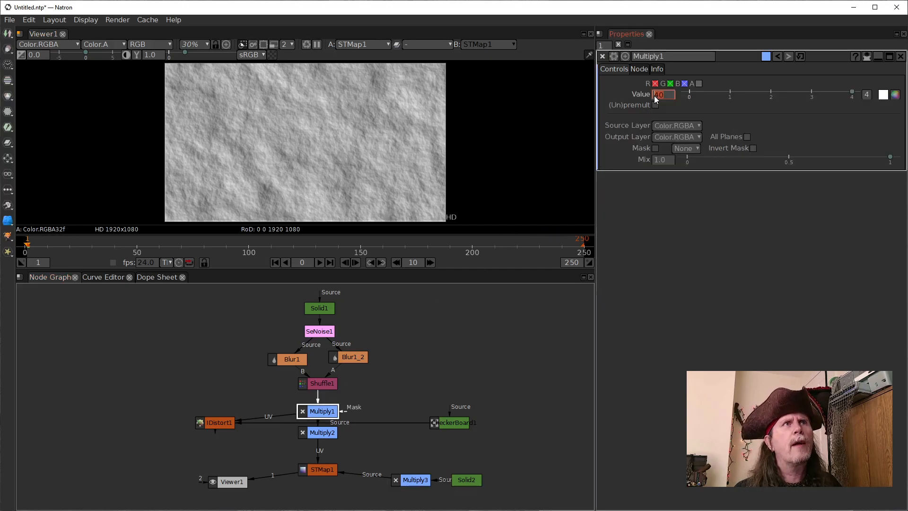
text(10)
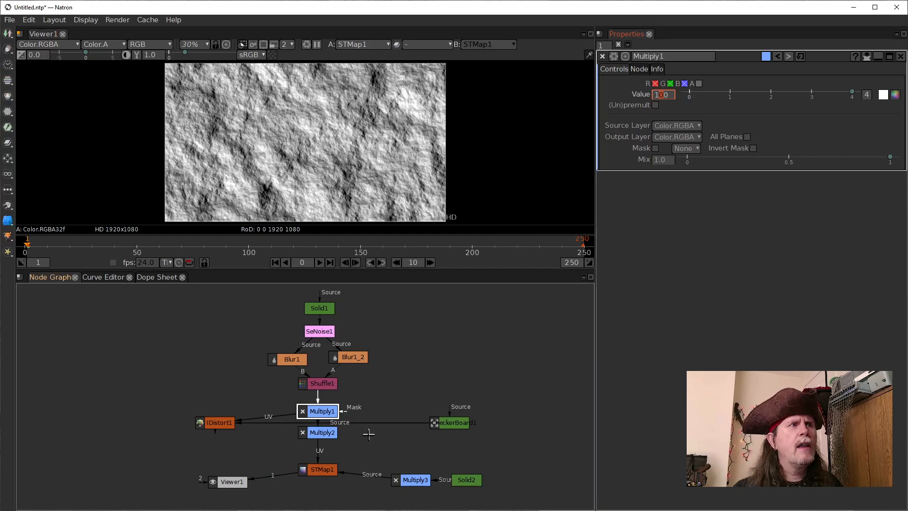
text(0)
key(Return)
Connect the Multiply3 Source input to CheckerBoard1 and disconnect the Source input of IDistort1
drag(448, 479, 447, 422)
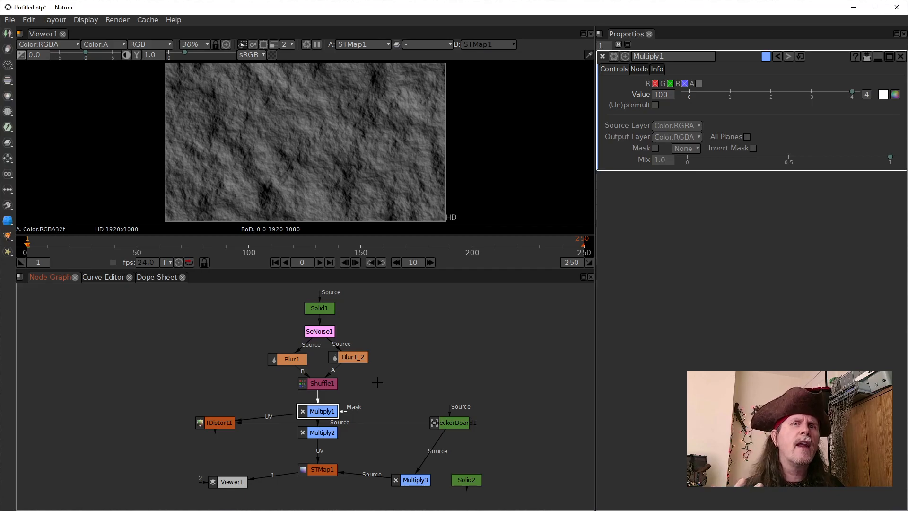
drag(267, 421, 265, 433)
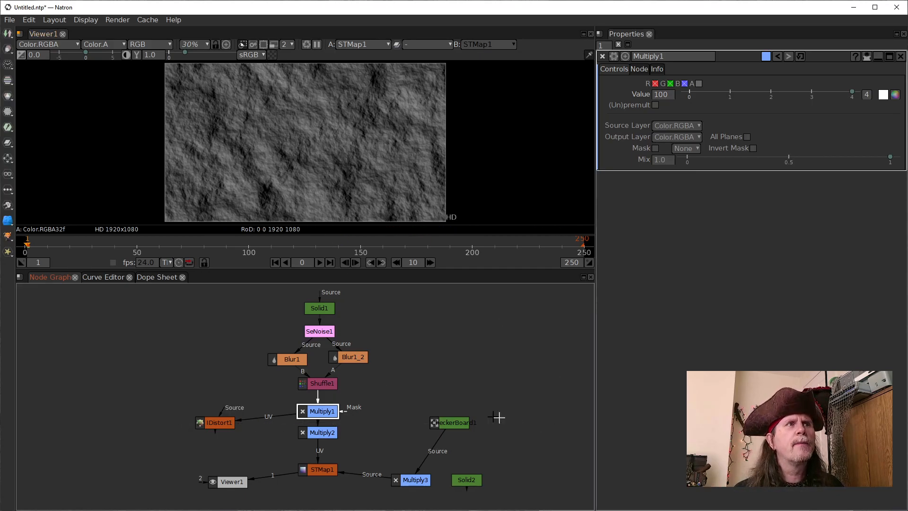
Show CheckerBoard1 and the STMap1 output in the viewer, and examine the STMap1 result up close
drag(458, 425, 461, 424)
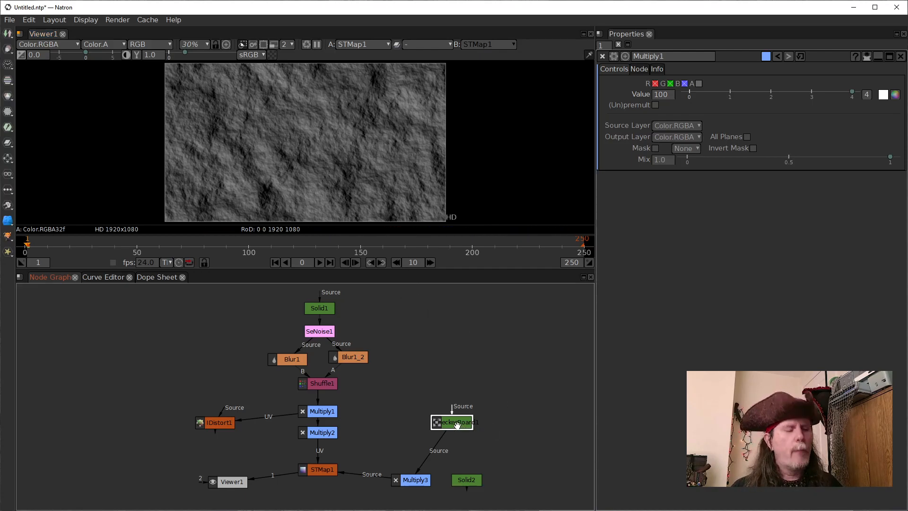
key(1)
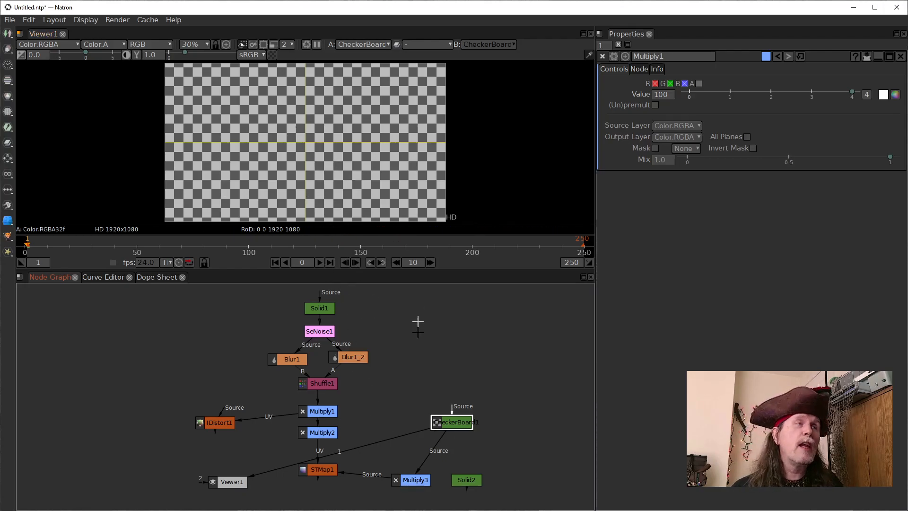
click(317, 470)
key(1)
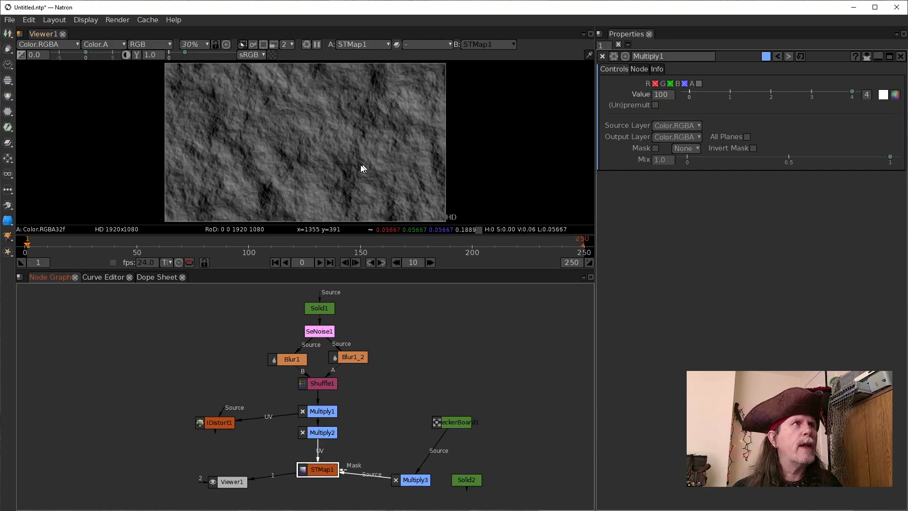
scroll(344, 169, up, 10)
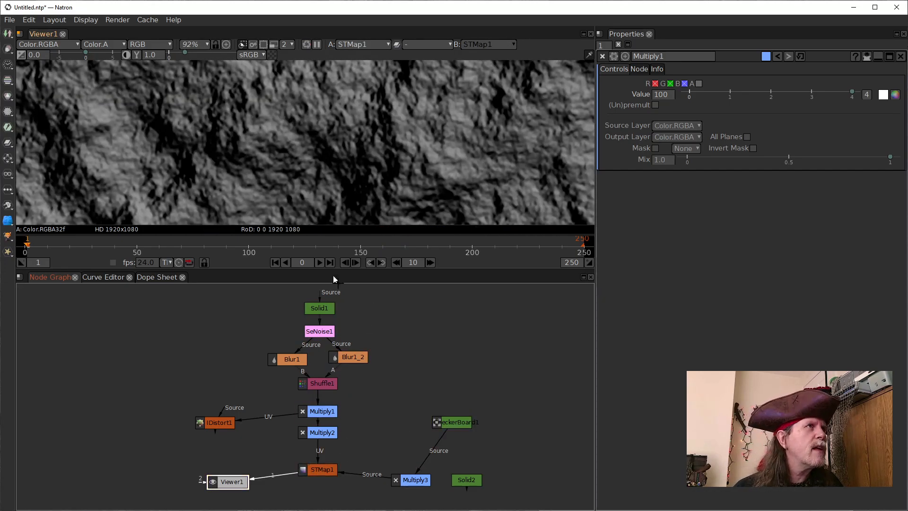
Connect the Multiply3 Source input to Solid2 and view Solid2 followed by the STMap1 output
click(469, 483)
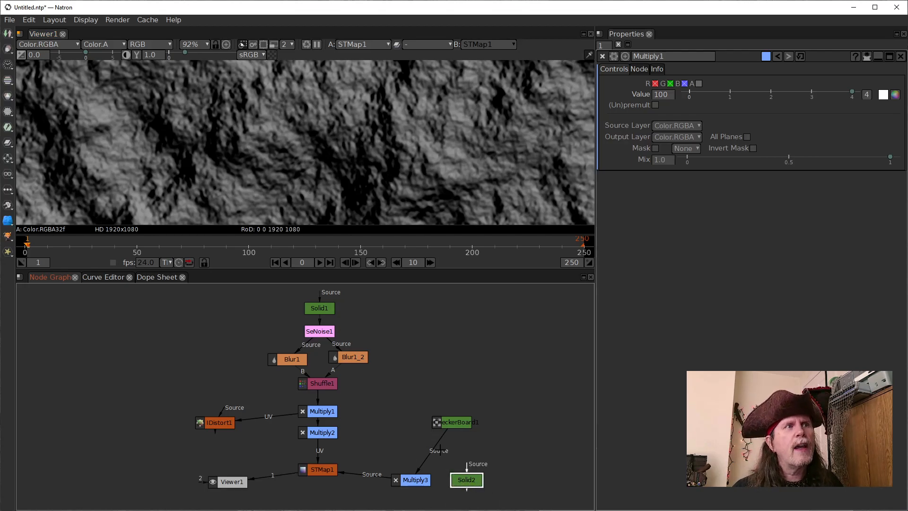
drag(444, 461, 461, 479)
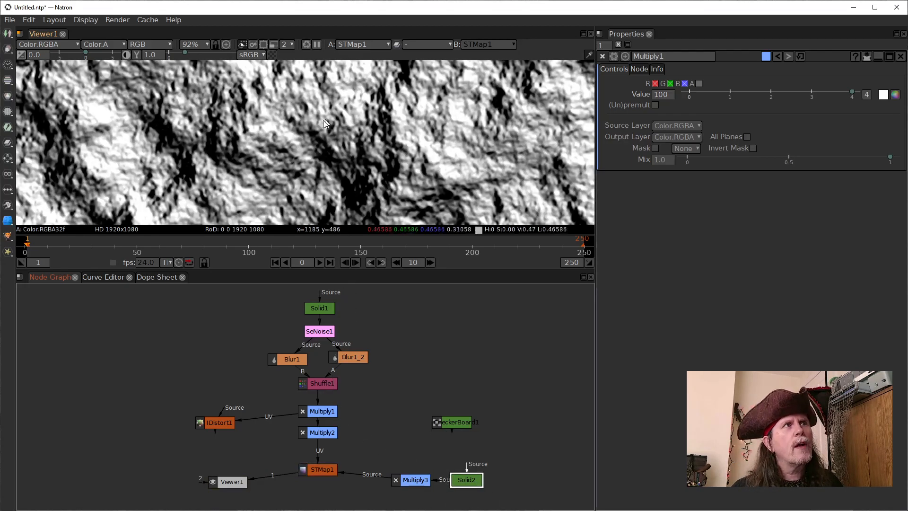
key(1)
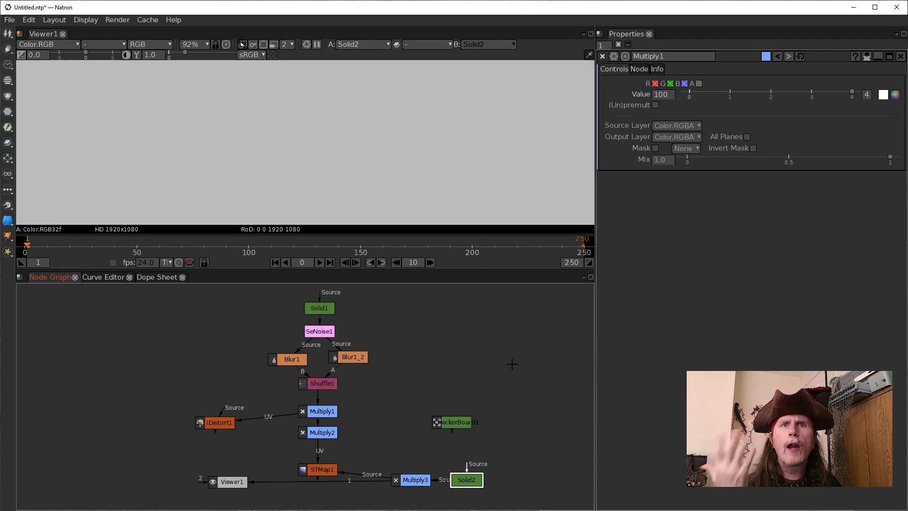
click(311, 470)
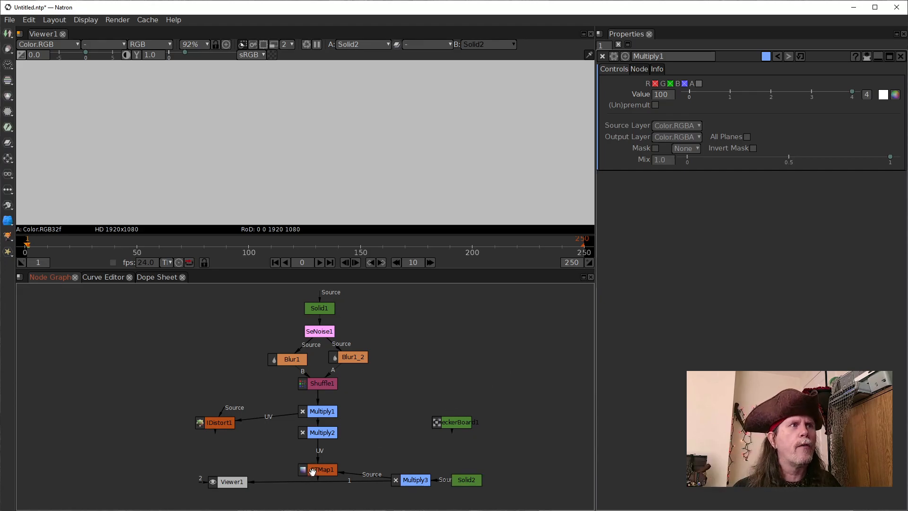
key(1)
Compare the Multiply1 gradient map with the STMap1 output and examine the whole STMap1 frame in the viewer
click(326, 411)
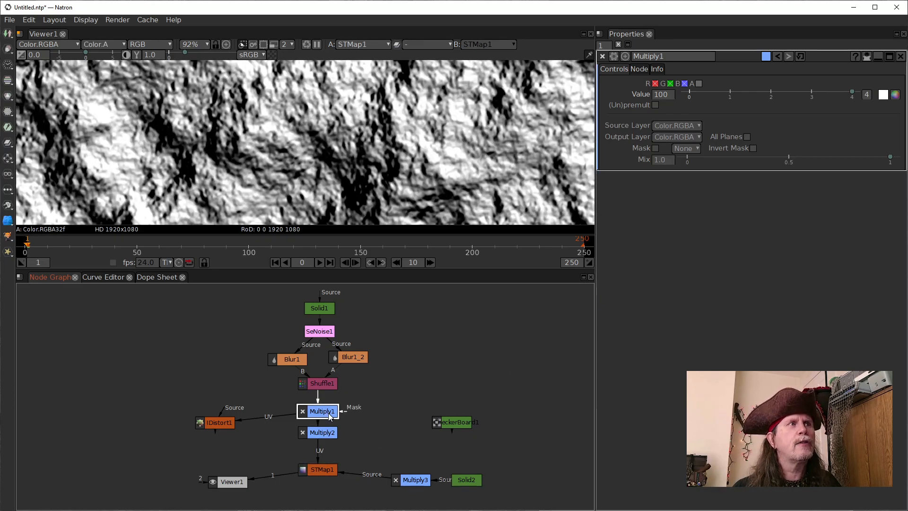
key(1)
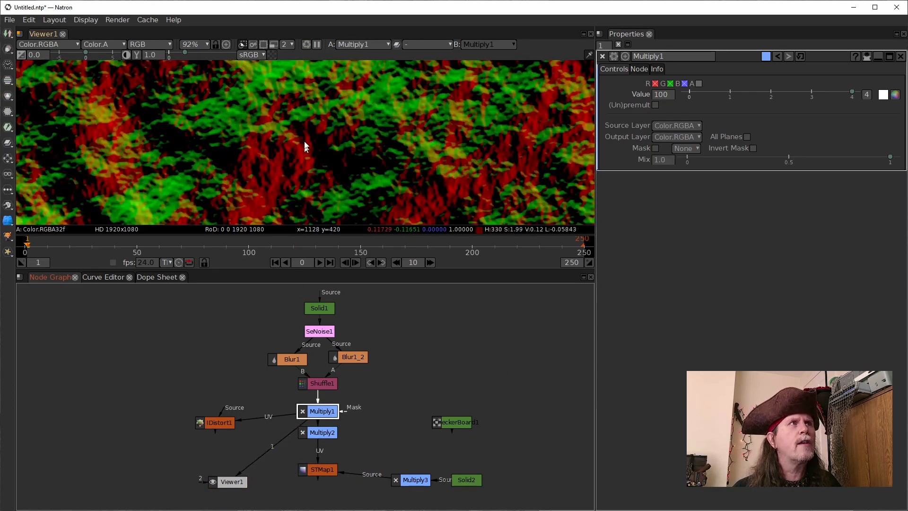
click(319, 473)
key(1)
click(364, 133)
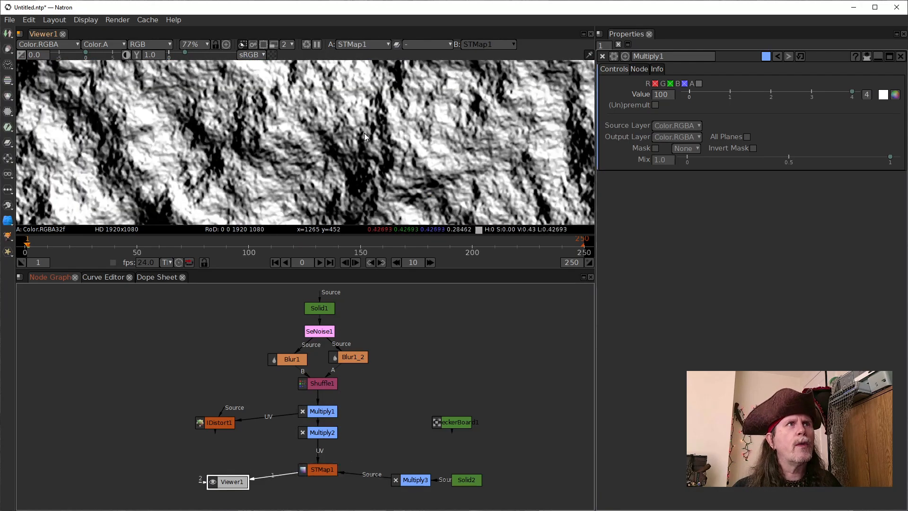
scroll(361, 140, down, 4)
mouse_move(359, 139)
mouse_down()
mouse_move(361, 166)
mouse_move(365, 144)
mouse_up()
scroll(365, 147, down, 1)
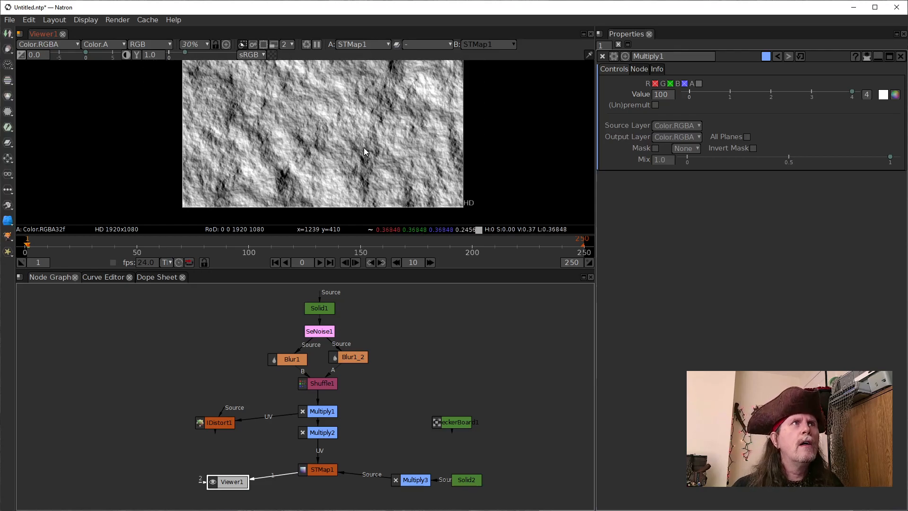
Disconnect the UV input of IDistort1 from Multiply1 and move the node away from the main chain
scroll(363, 149, down, 1)
scroll(363, 149, up, 1)
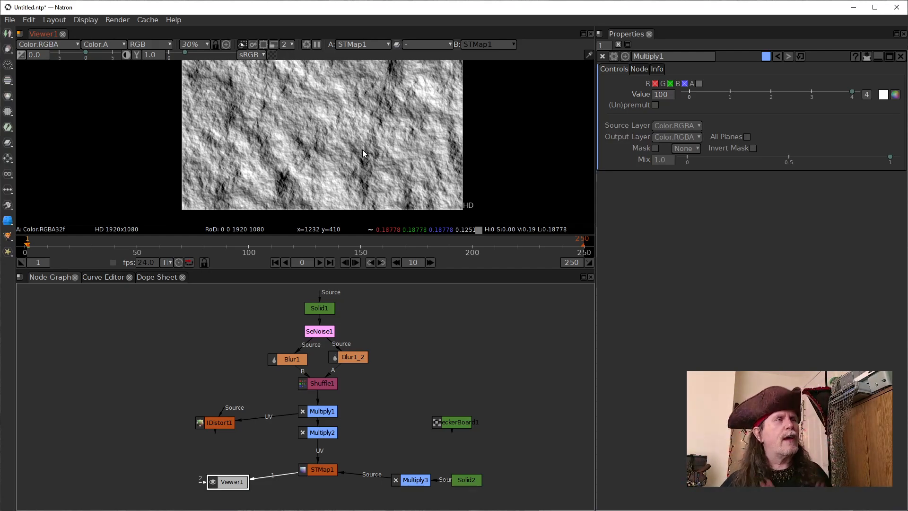
drag(211, 420, 144, 408)
drag(250, 411, 230, 376)
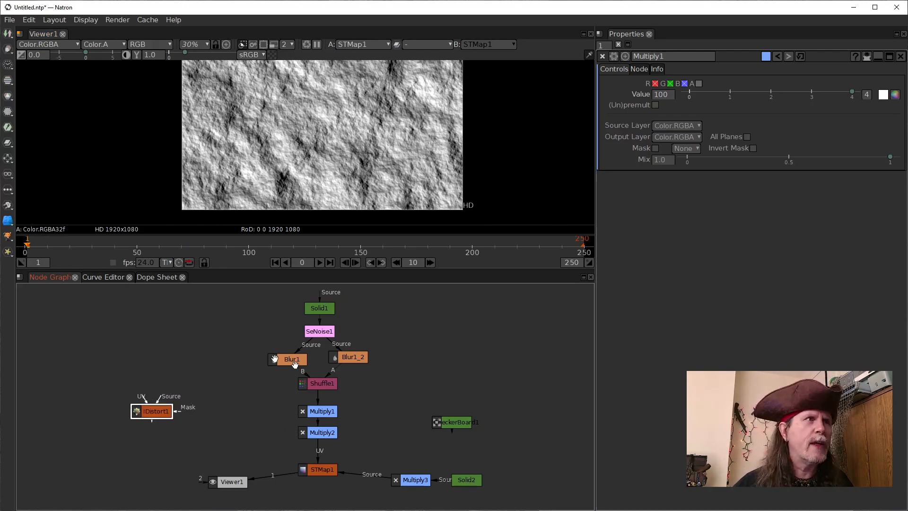
Space Multiply1 and Multiply2 farther apart in the node graph to make room for another node between them
click(326, 432)
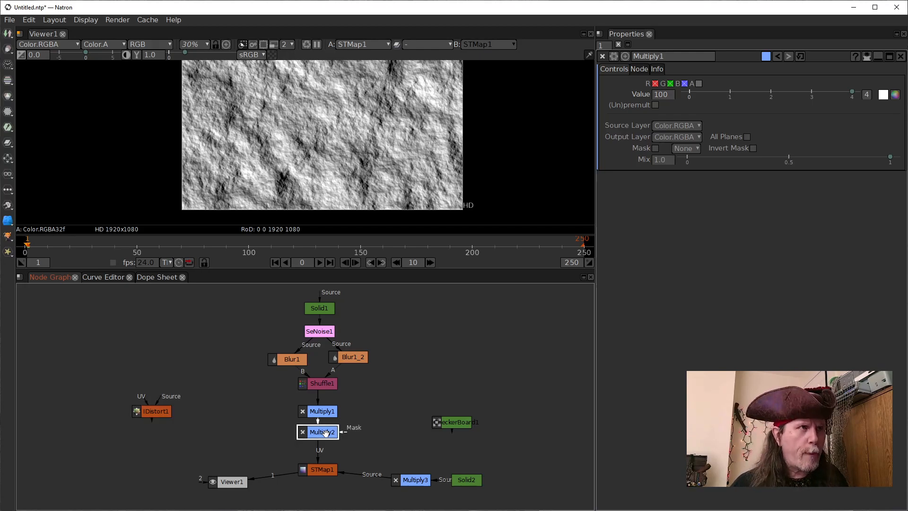
drag(322, 435, 323, 458)
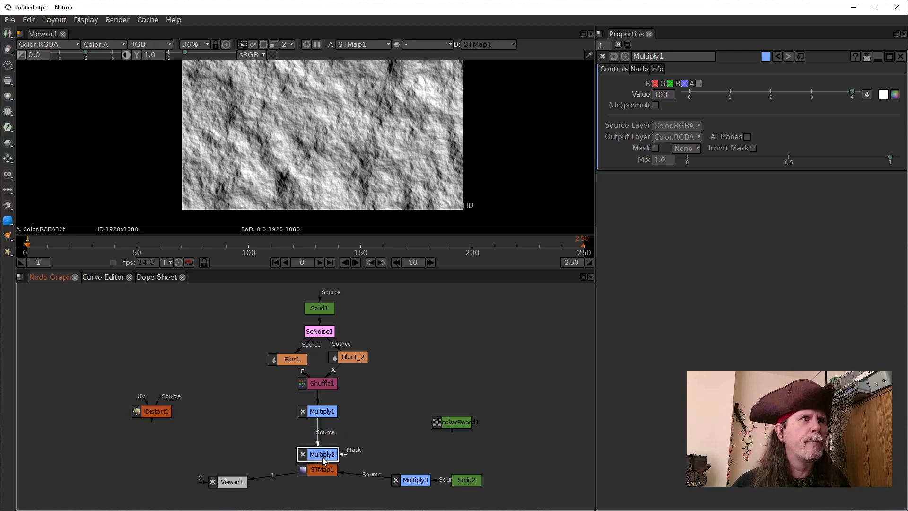
drag(321, 417, 321, 411)
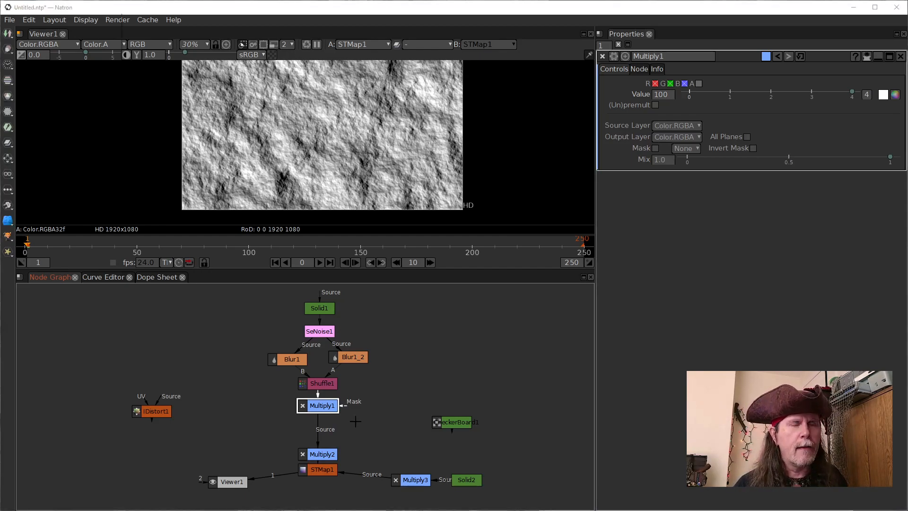
Add a SeExpr node between Multiply1 and Multiply2
key(Tab)
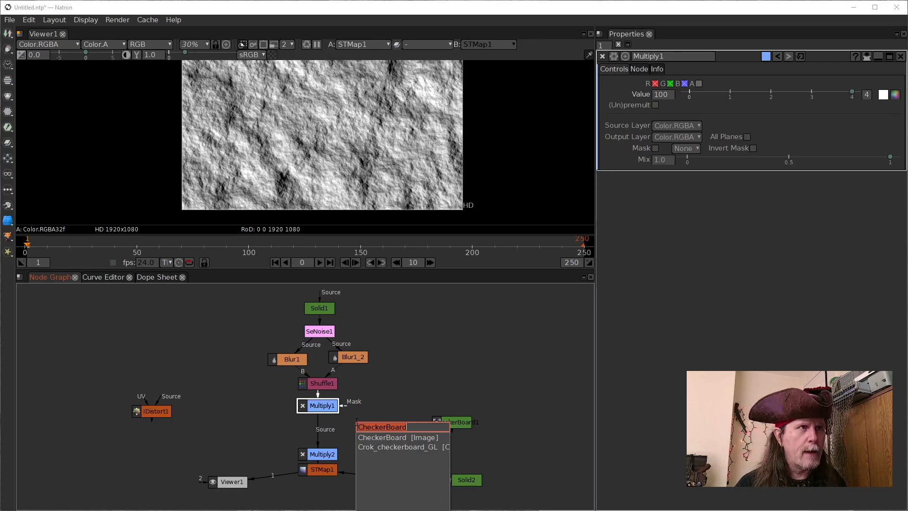
text(see)
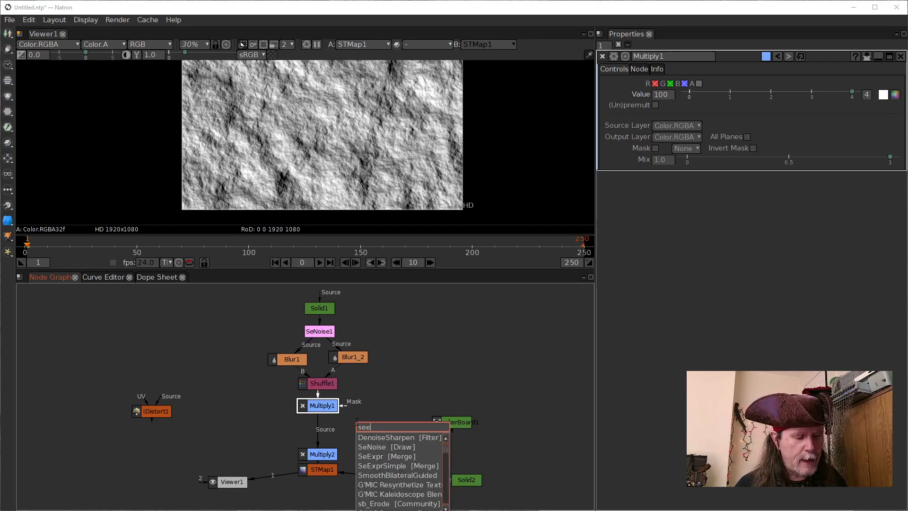
key(Down)
key(Down)
key(Down)
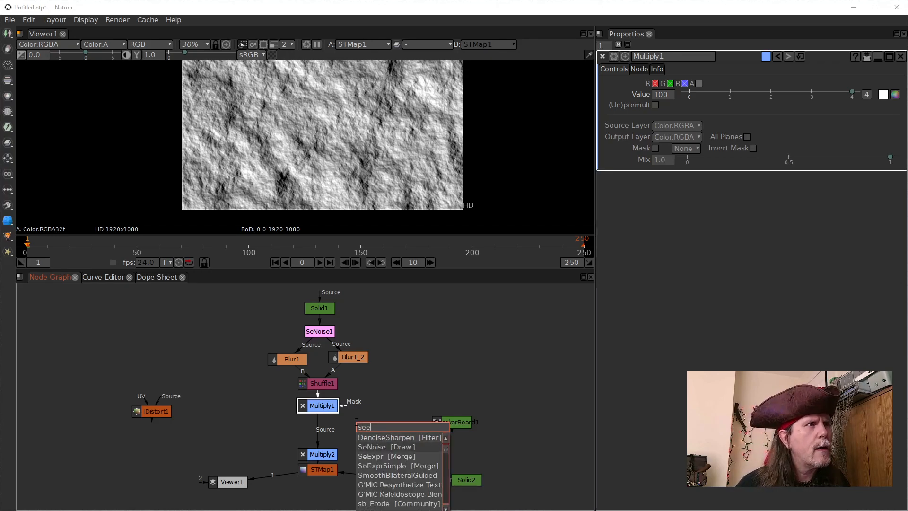
key(Return)
drag(321, 432, 321, 432)
Set the alpha script of SeExpr1 to 1
click(744, 286)
text(1)
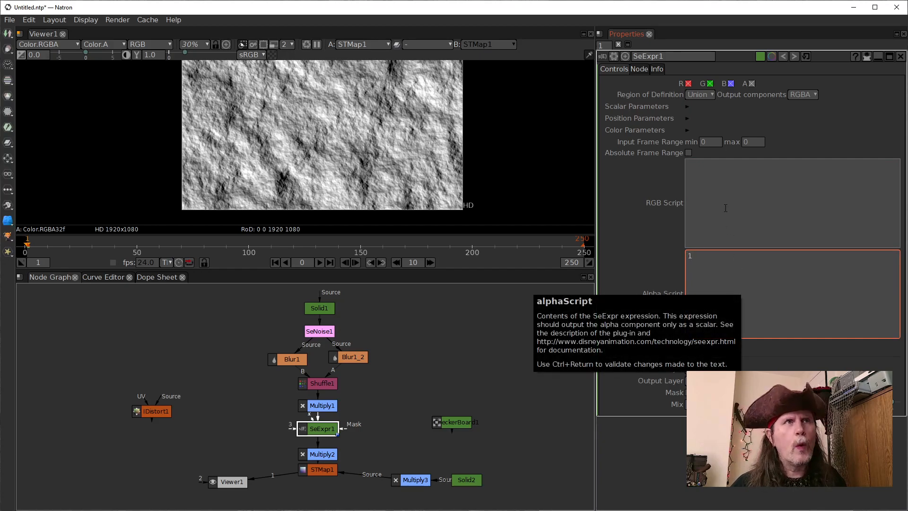
click(720, 204)
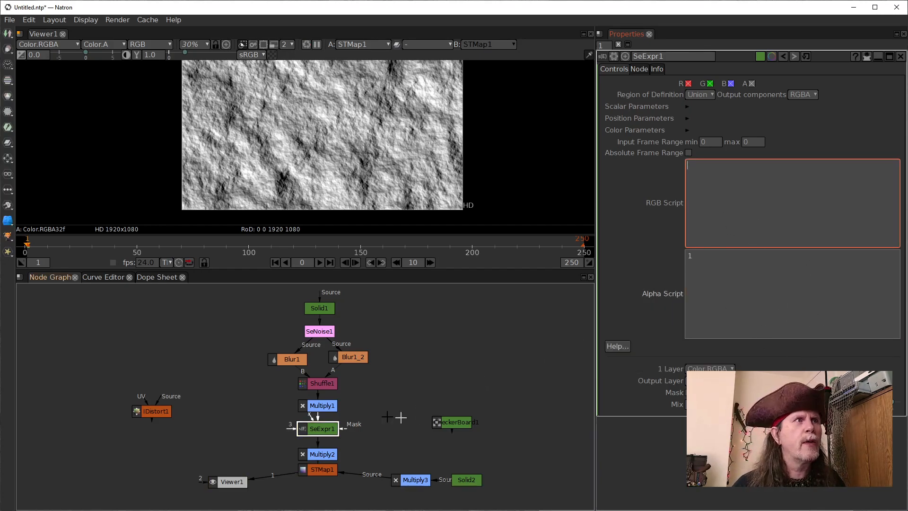
View the color and alpha of Multiply1, followed by the alpha and color of SeExpr1
click(320, 384)
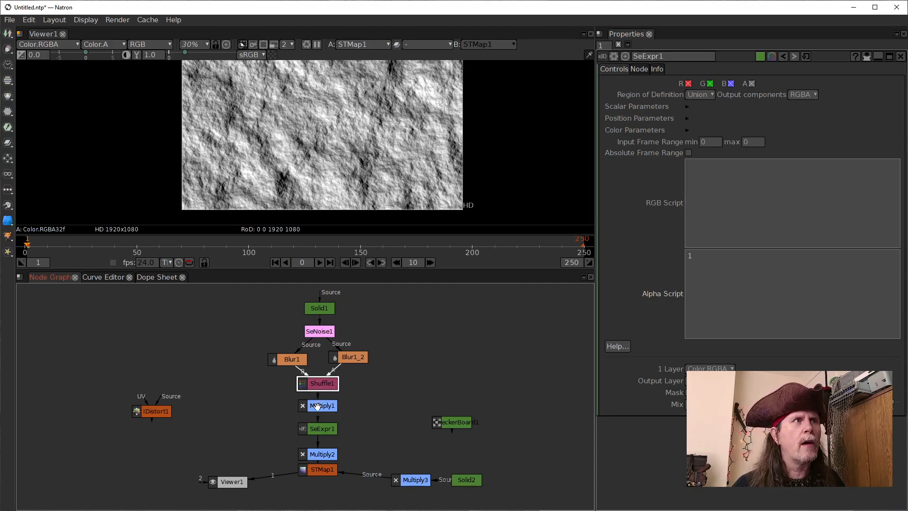
click(319, 407)
key(1)
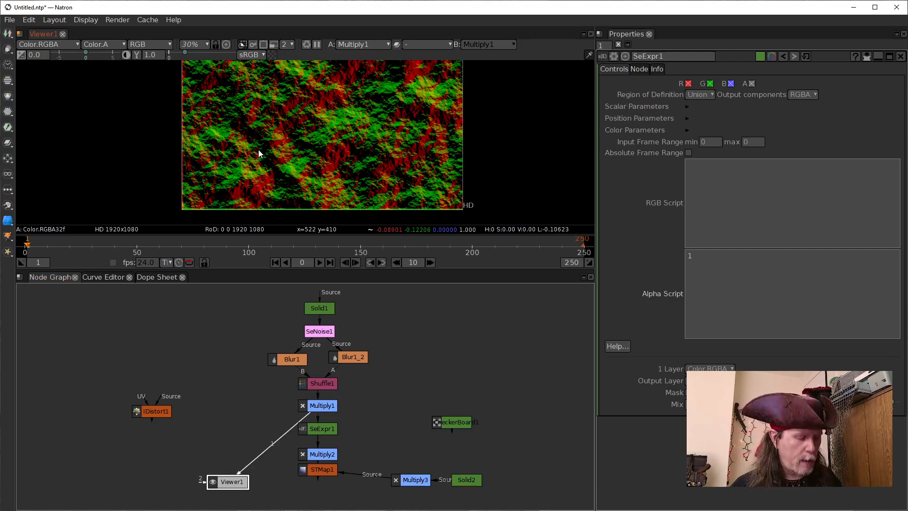
key(a)
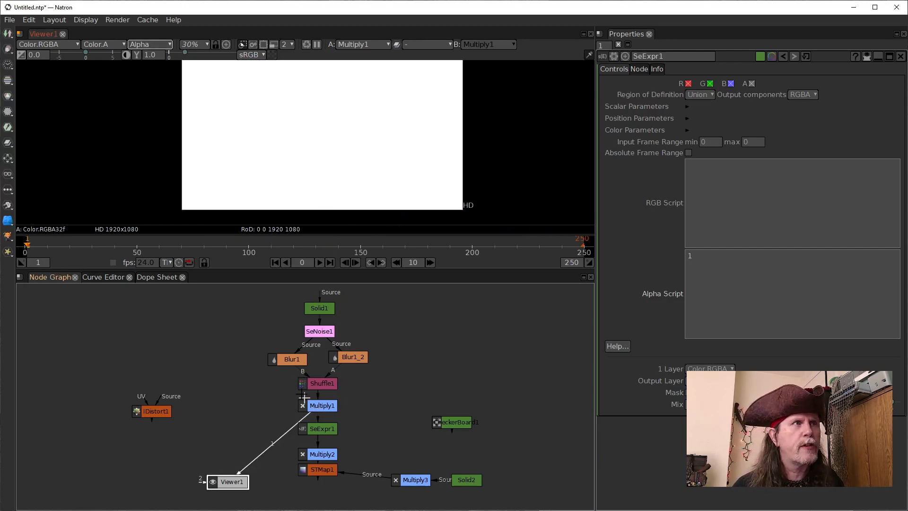
click(320, 429)
key(1)
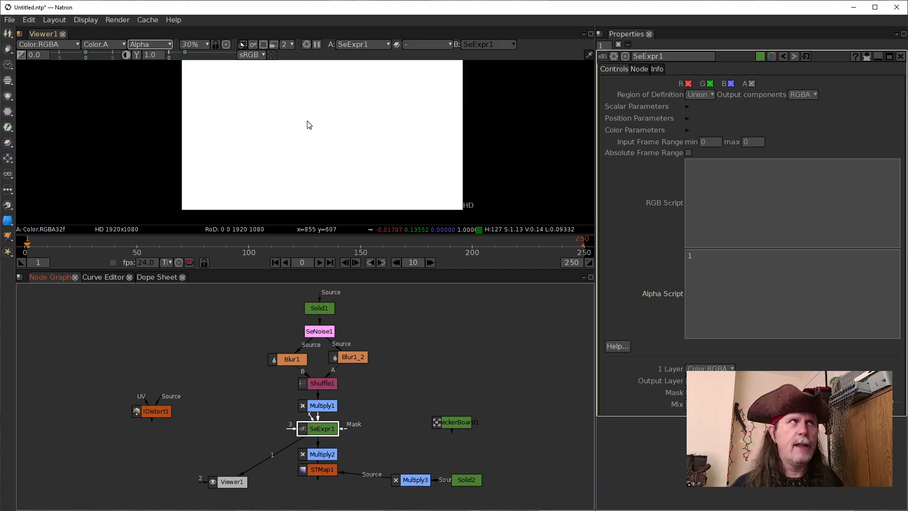
key(a)
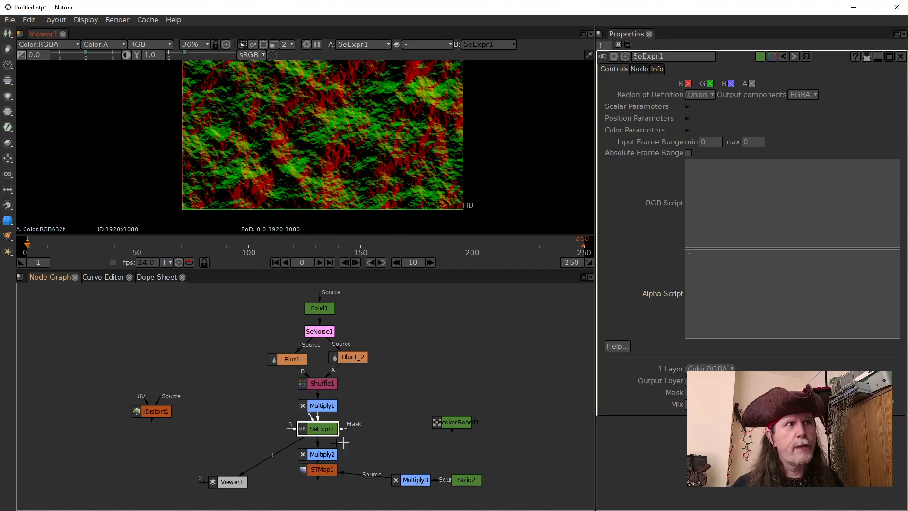
Set the RGB script of SeExpr1 to -1*Cs to invert the sign of the gradient map
click(697, 281)
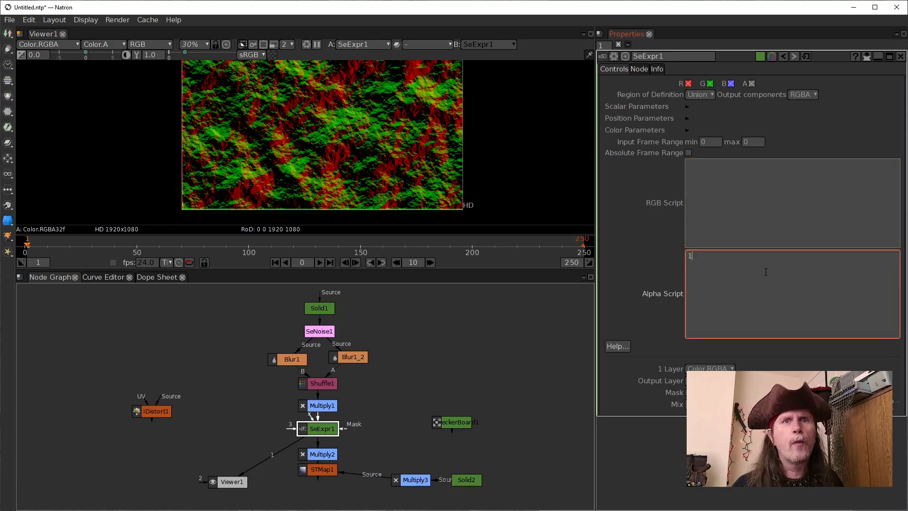
click(740, 203)
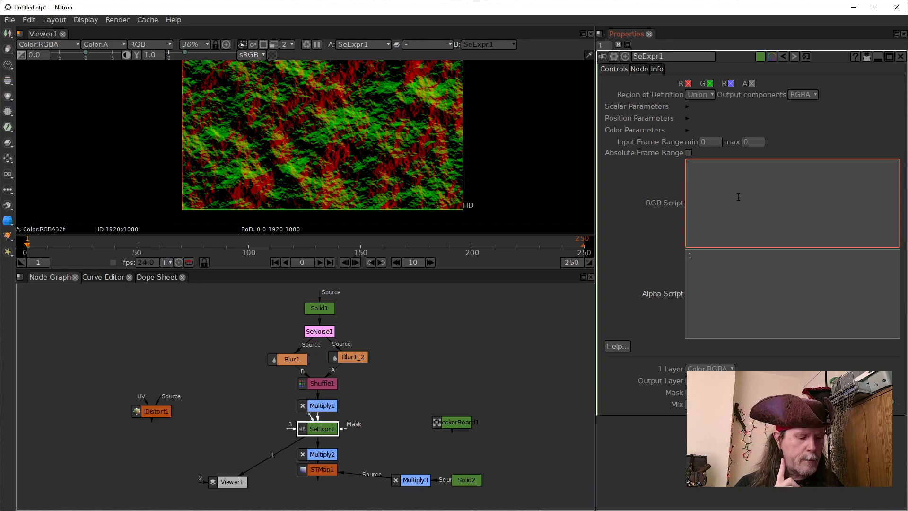
text(CS)
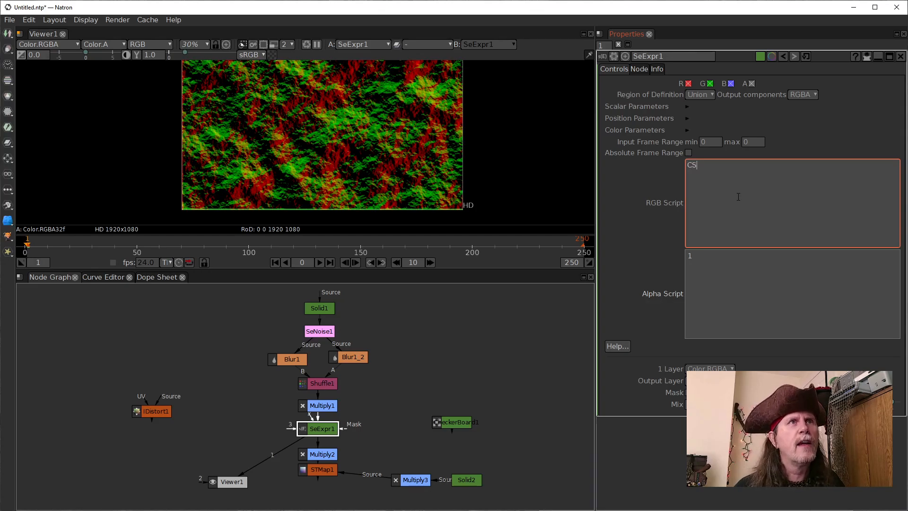
key(BackSpace)
text(s)
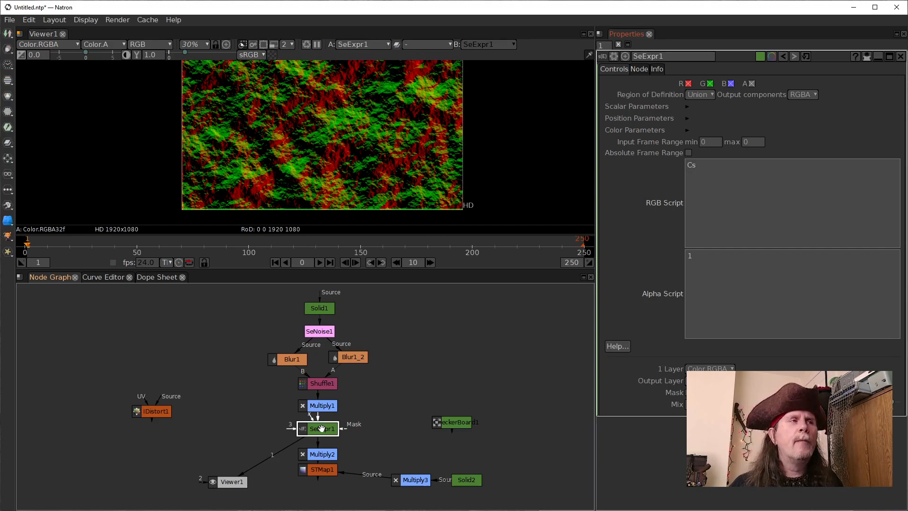
click(722, 240)
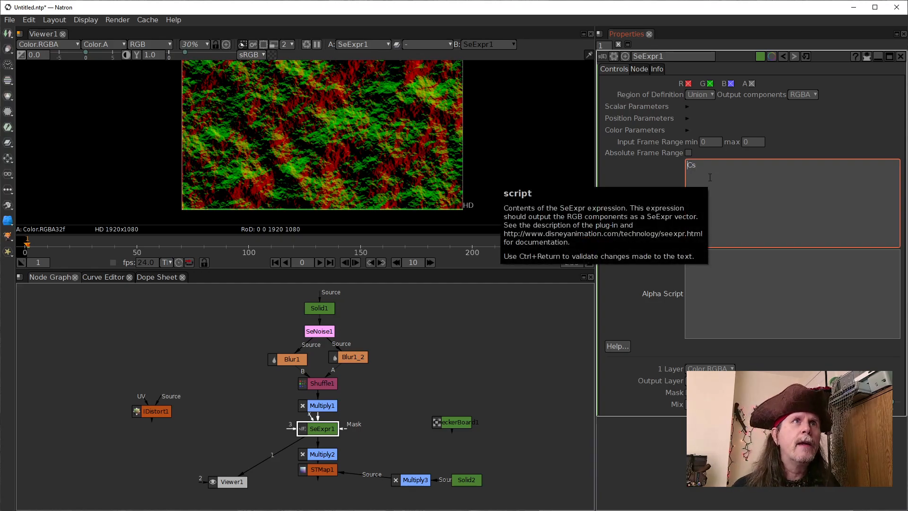
text(-1*)
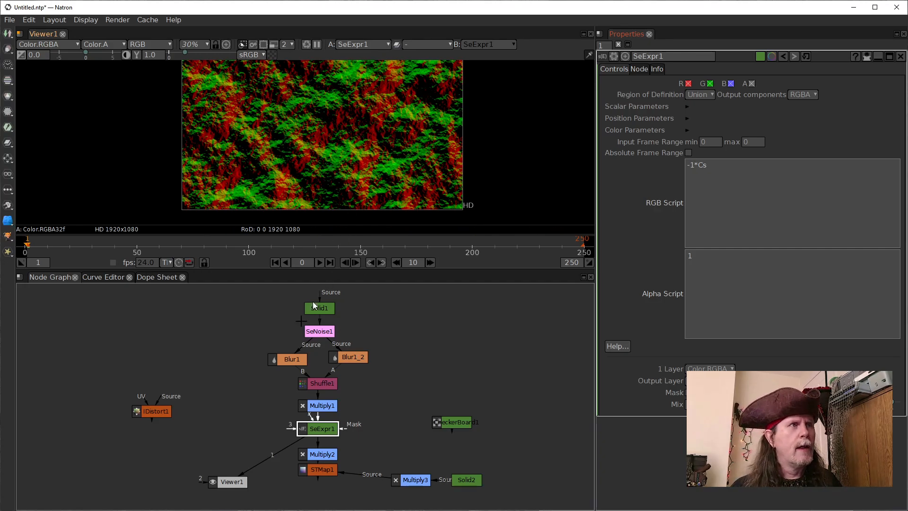
View the STMap1 output and repeatedly toggle SeExpr1 off and on to compare the relief with and without the inverted gradients
click(324, 470)
key(1)
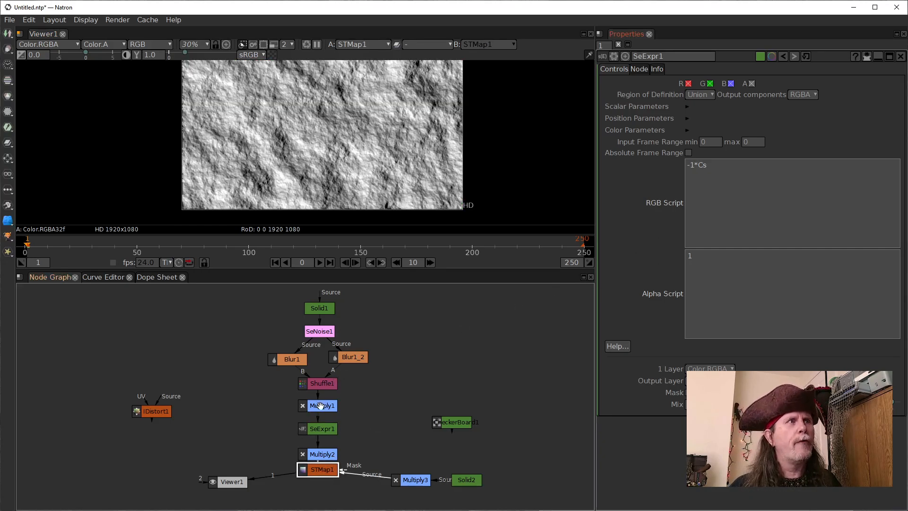
click(327, 427)
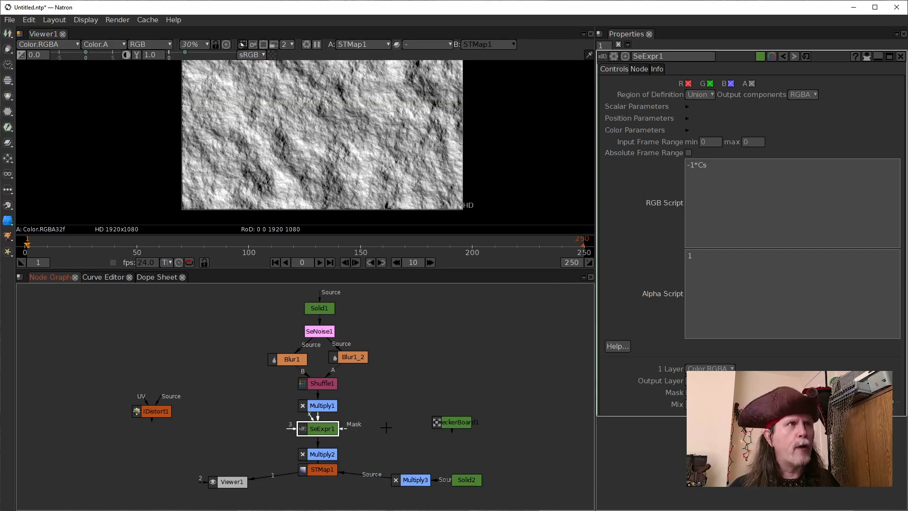
key(d)
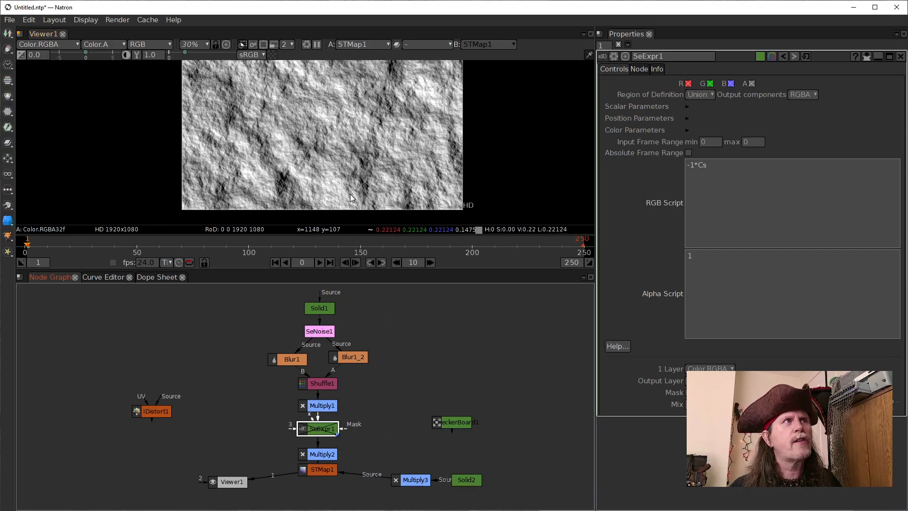
key(d)
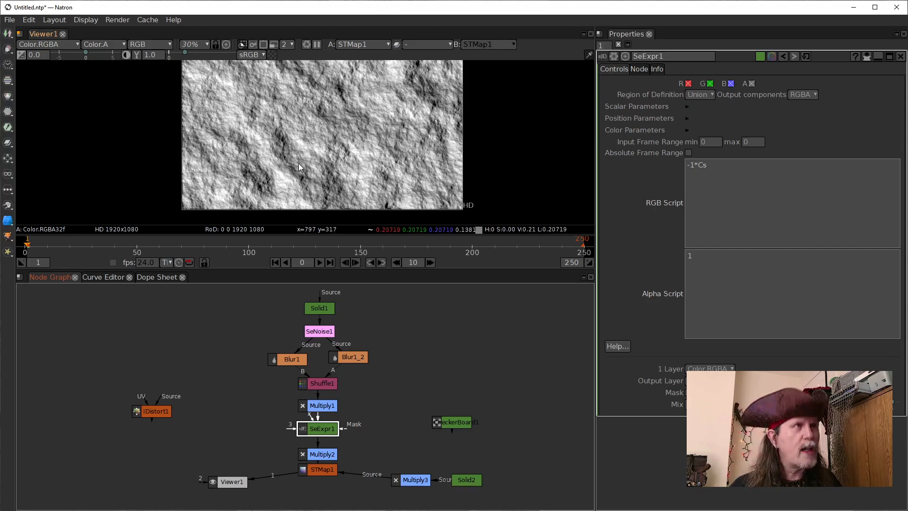
key(d)
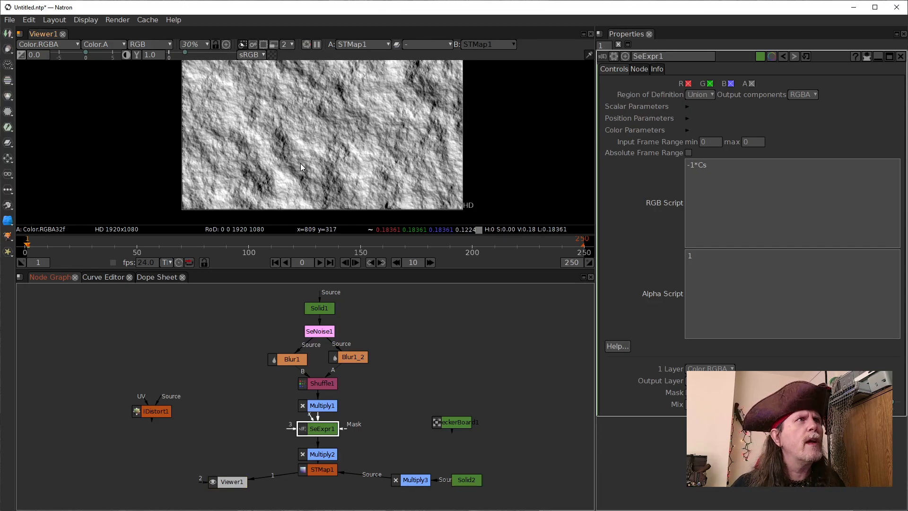
key(d)
key(d)
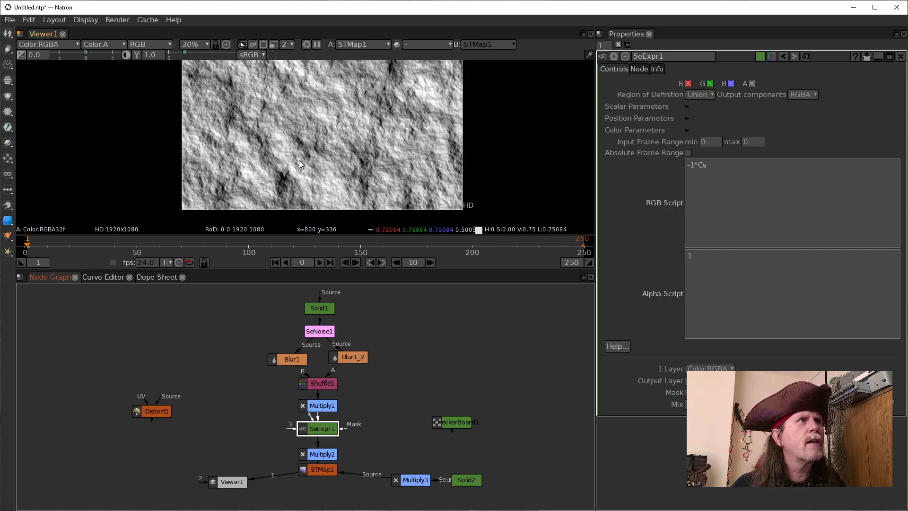
key(d)
key(d)
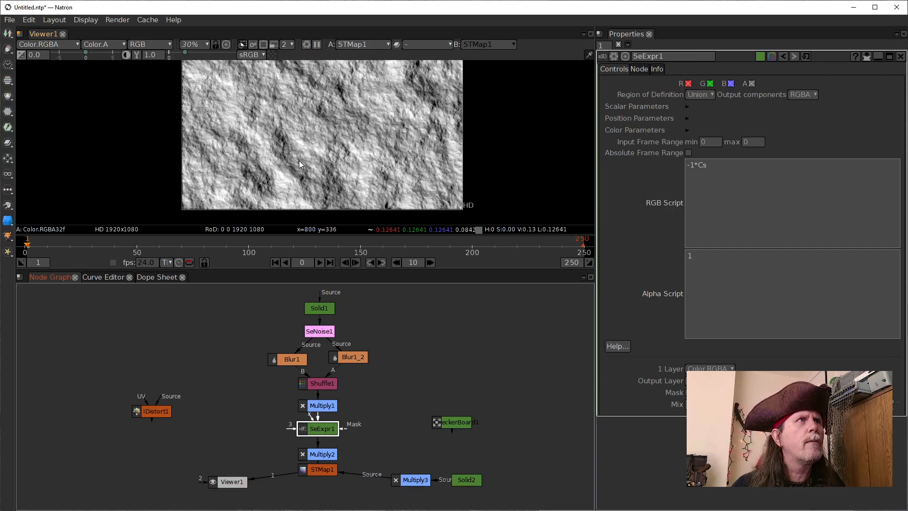
key(d)
key(d)
key(d)
key(d)
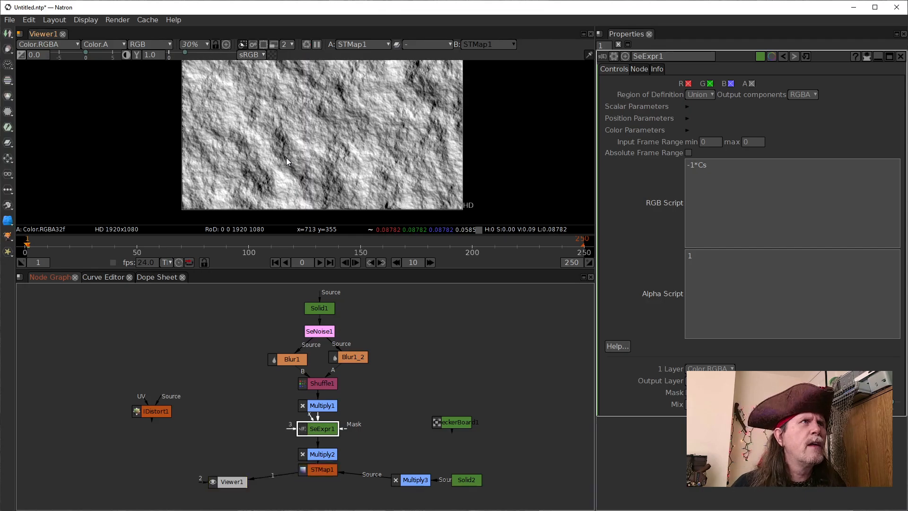
key(d)
key(d)
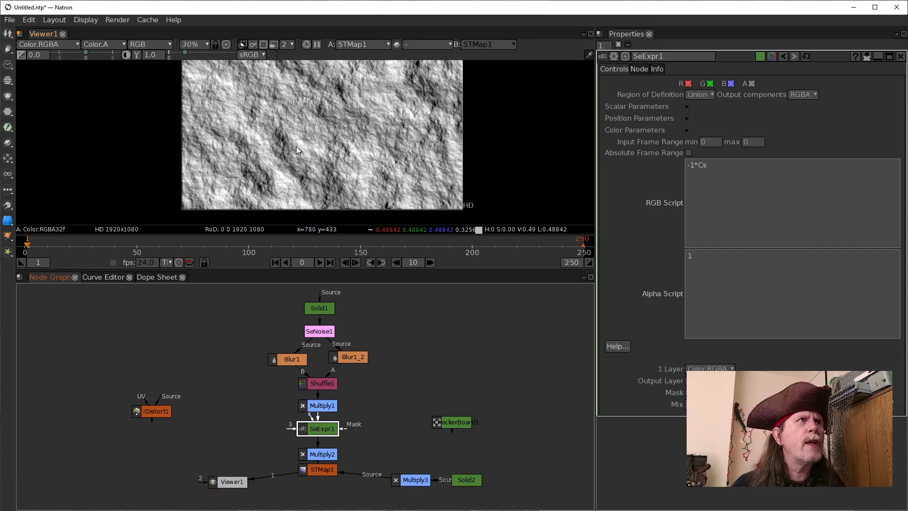
key(d)
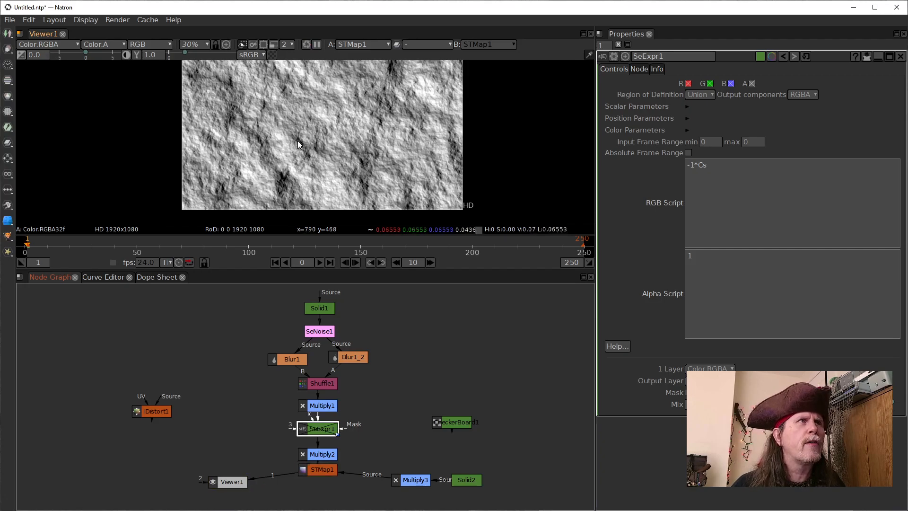
key(d)
key(d)
key(d)
key(d)
key(d)
key(d)
key(d)
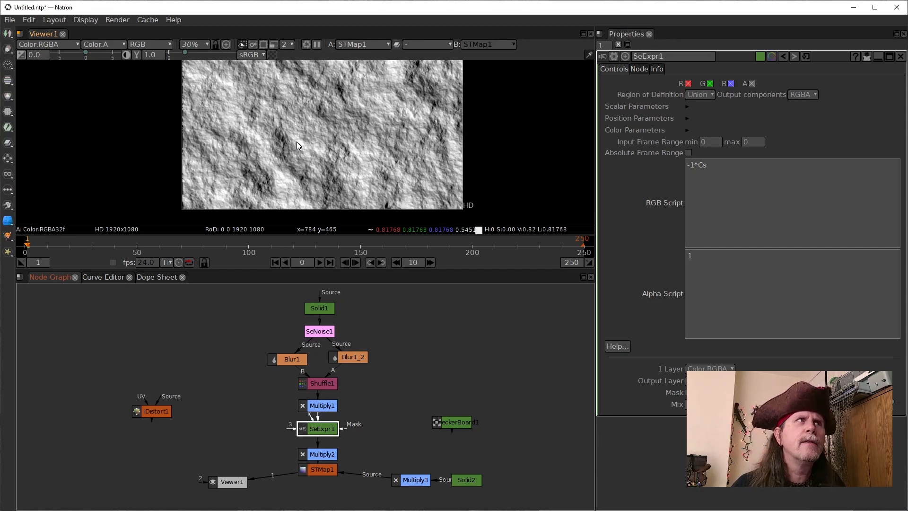
key(d)
key(d)
key(d)
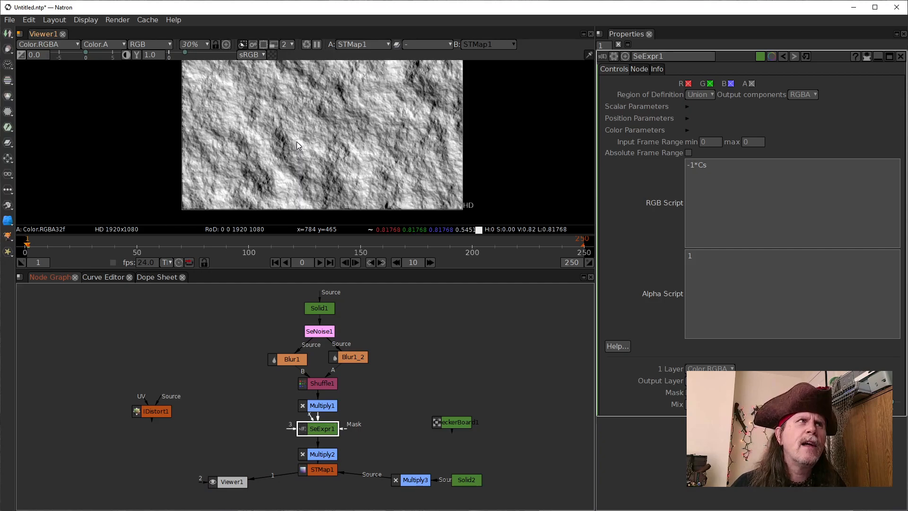
key(d)
key(d)
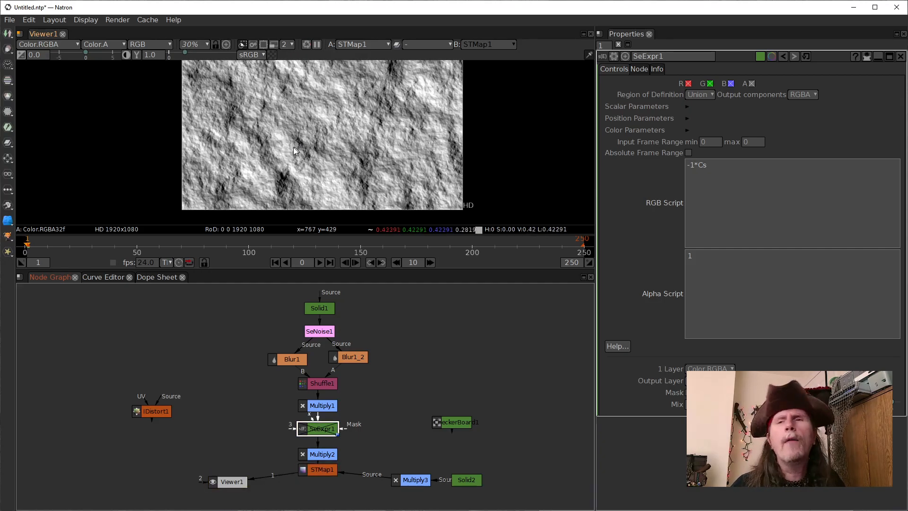
key(d)
key(d)
key(d)
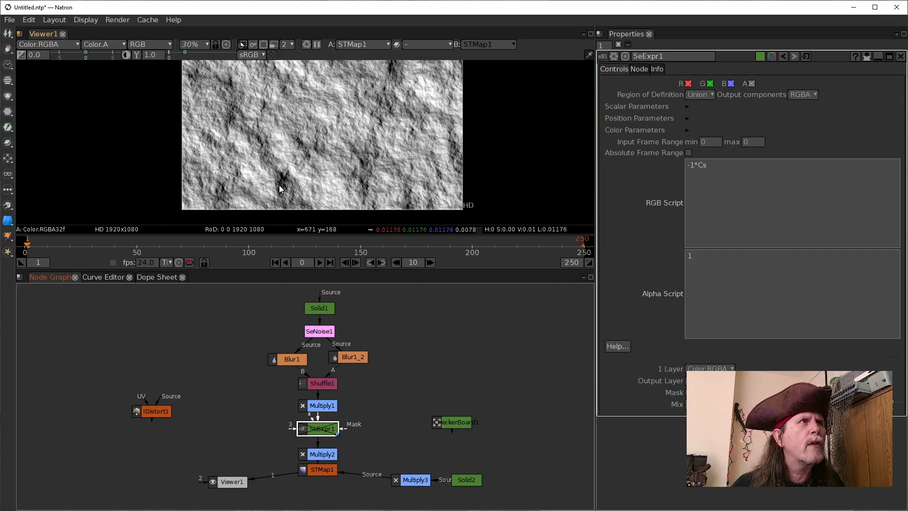
Compare the STMap1 relief again by switching SeExpr1 off and on several more times
key(d)
key(d)
key(d)
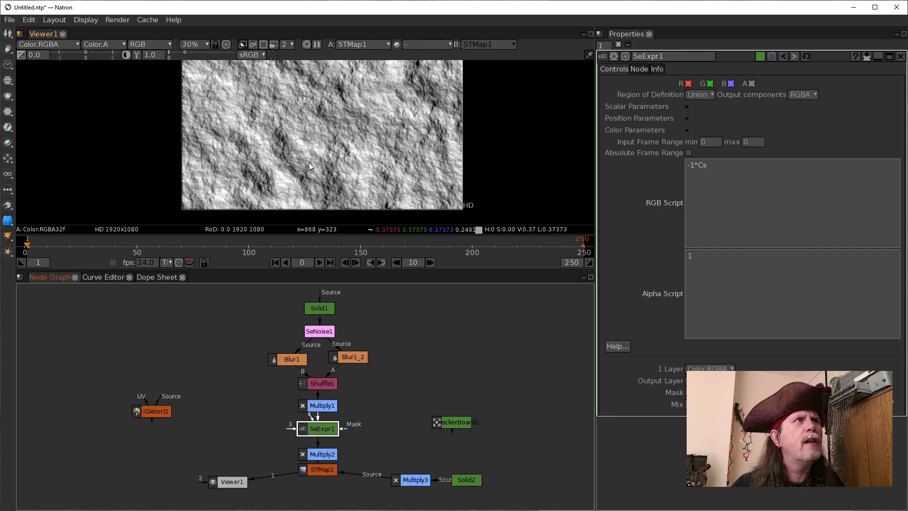
key(d)
key(d)
key(d)
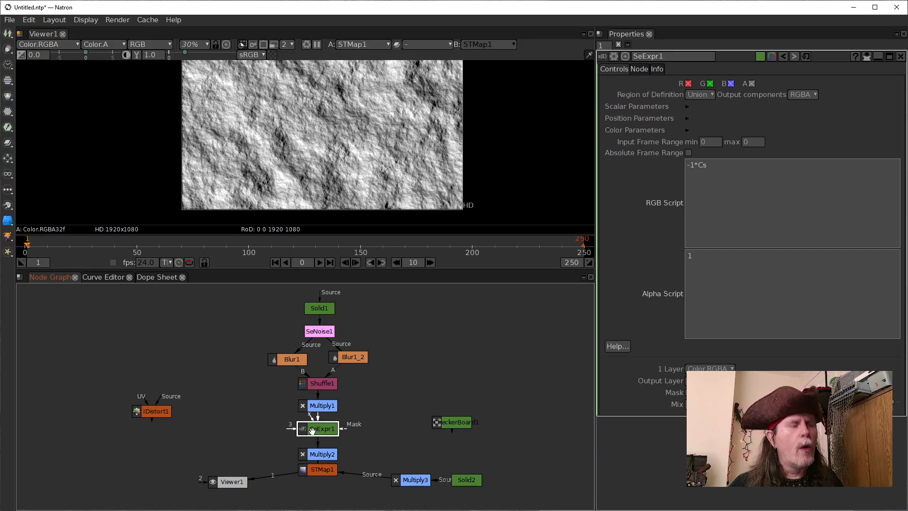
View SeExpr1's output and add one color parameter to it, with color1 red and green set to -1.0
key(1)
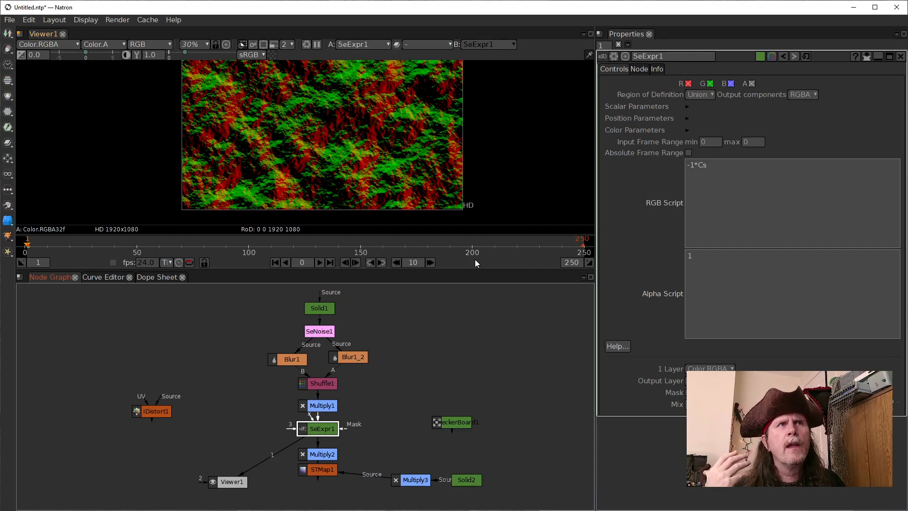
click(700, 164)
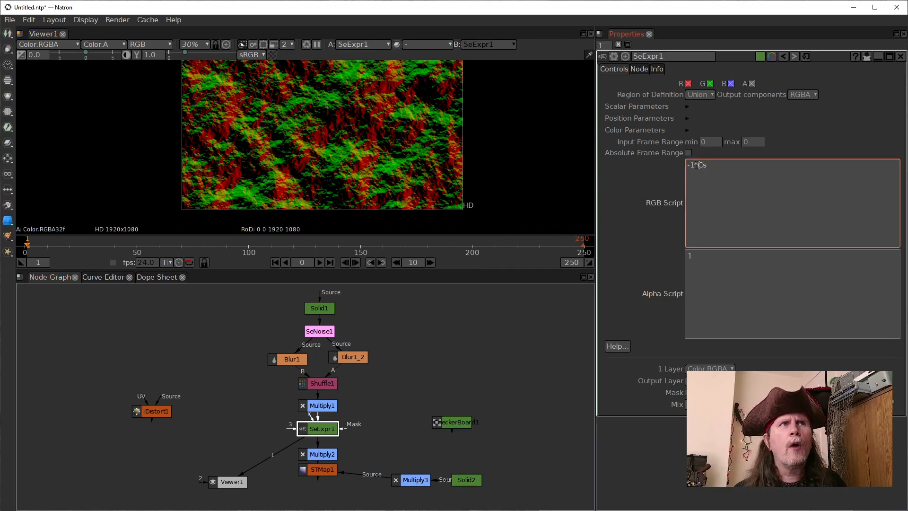
click(688, 130)
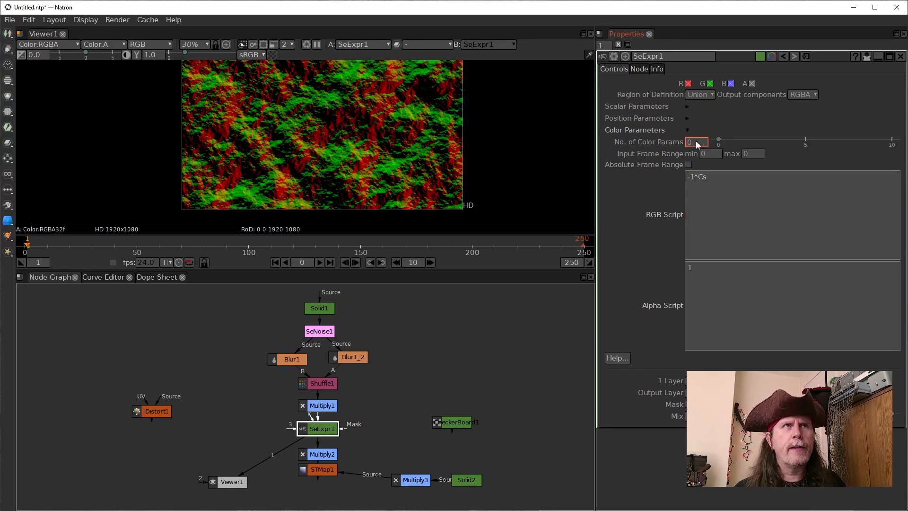
scroll(688, 144, up, 1)
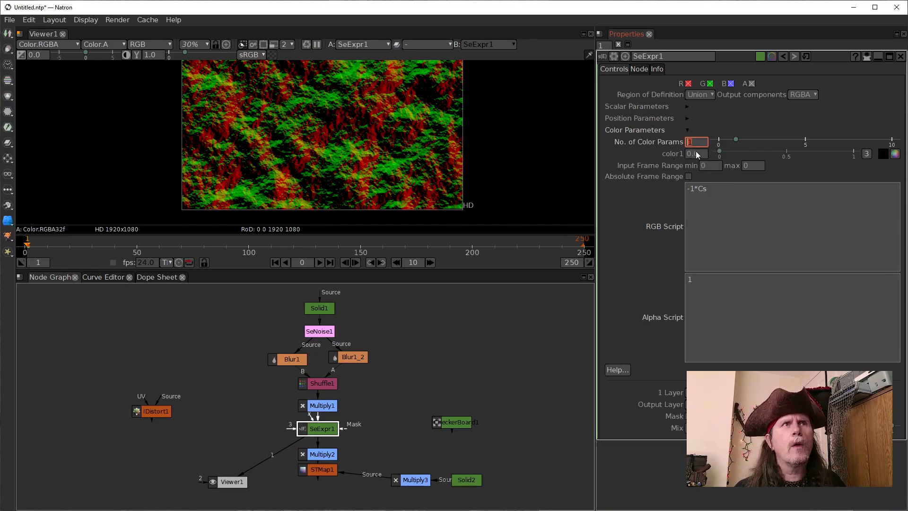
click(867, 155)
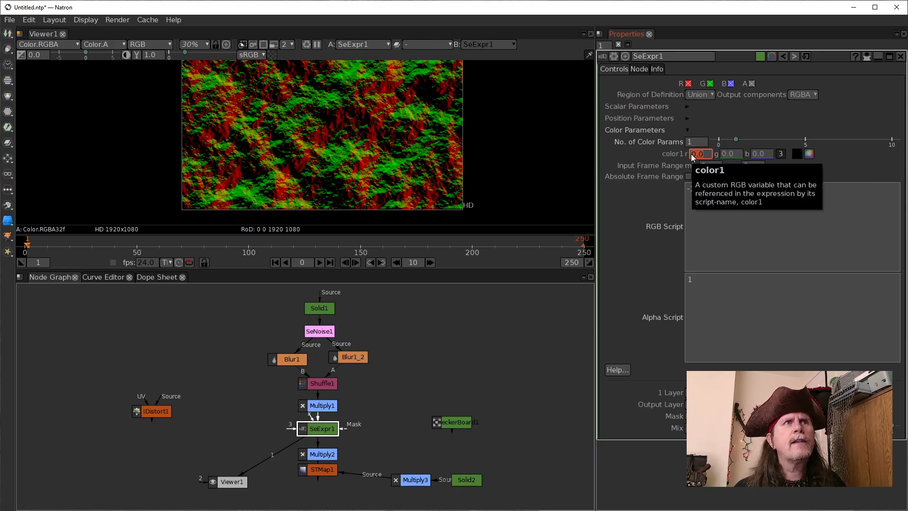
scroll(691, 154, down, 1)
click(723, 154)
scroll(723, 155, down, 1)
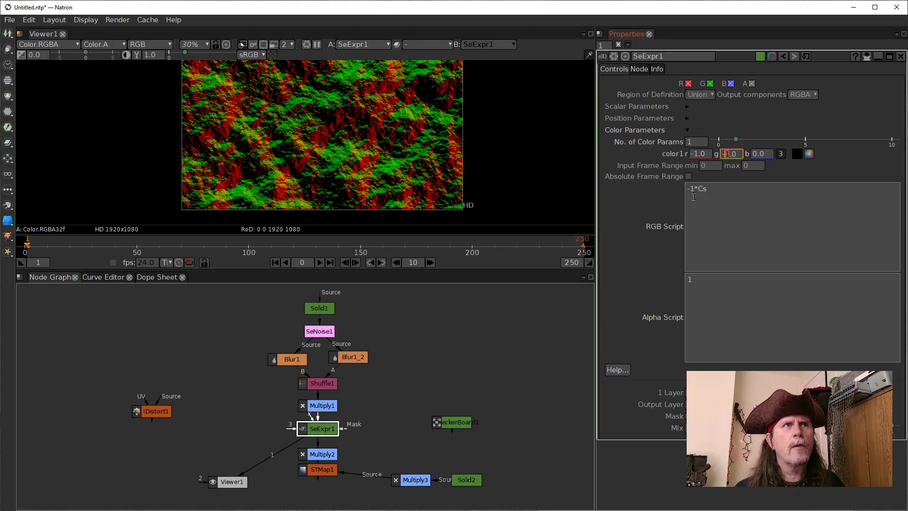
Replace the constant in SeExpr1's RGB script with the color parameter so that it reads color1*Cs
click(742, 225)
drag(696, 193, 690, 189)
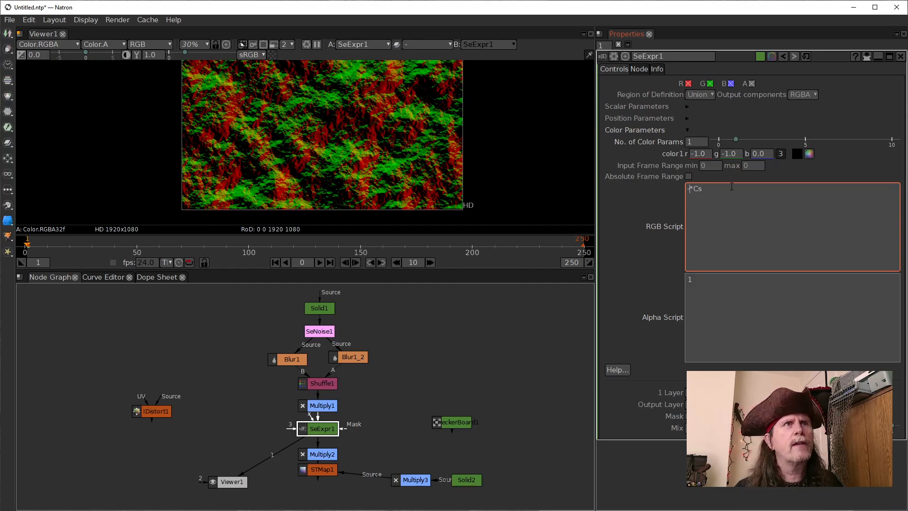
key(BackSpace)
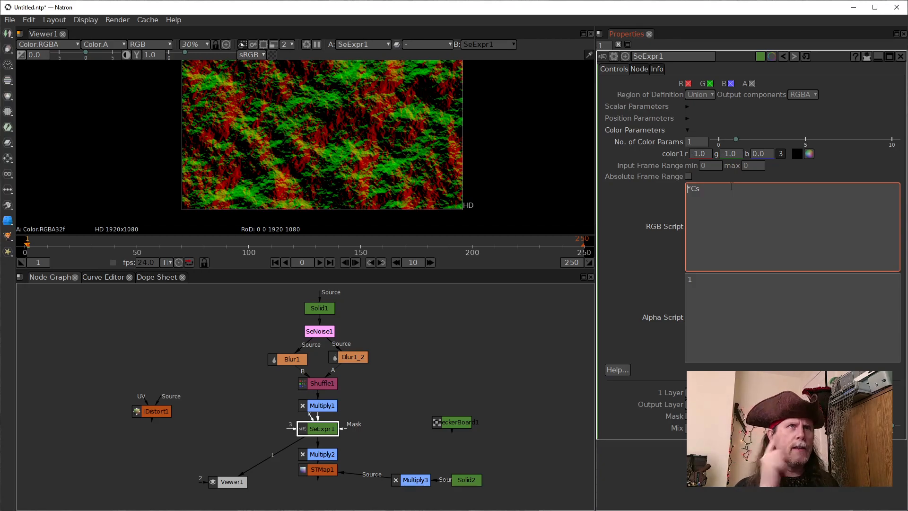
text(color1)
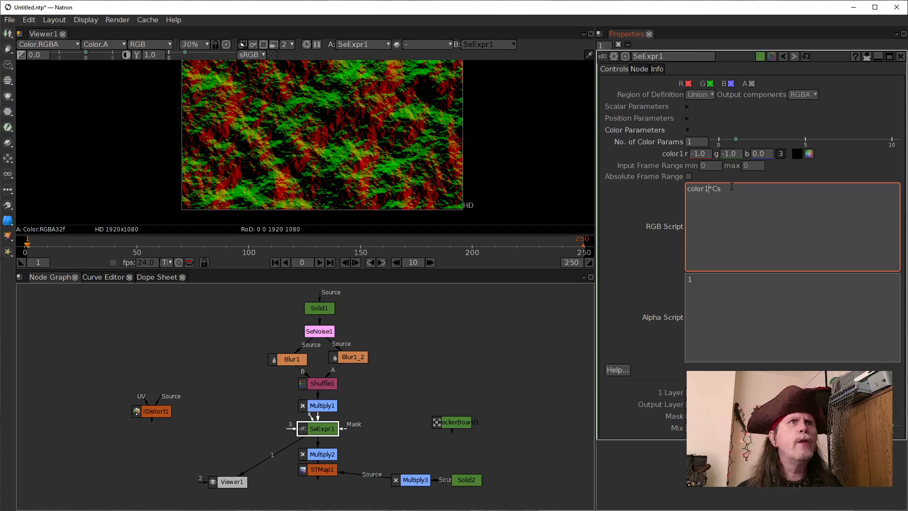
click(632, 220)
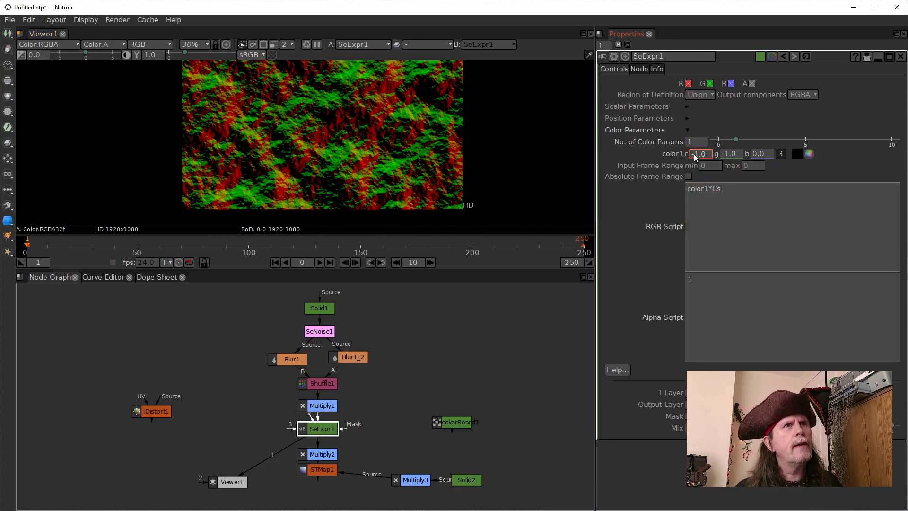
Gradually raise the red component of SeExpr1's color1 to 1.0 while viewing the gradient map
scroll(702, 156, up, 1)
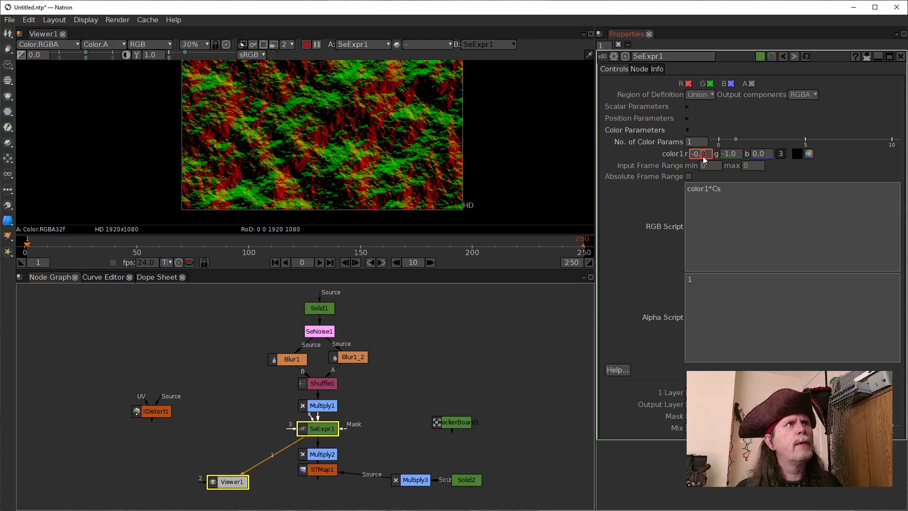
scroll(703, 156, up, 1)
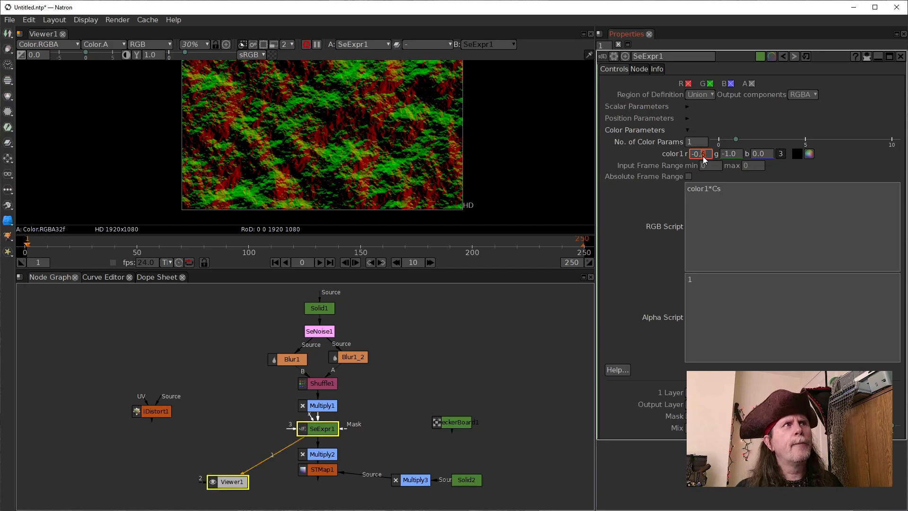
scroll(702, 156, up, 1)
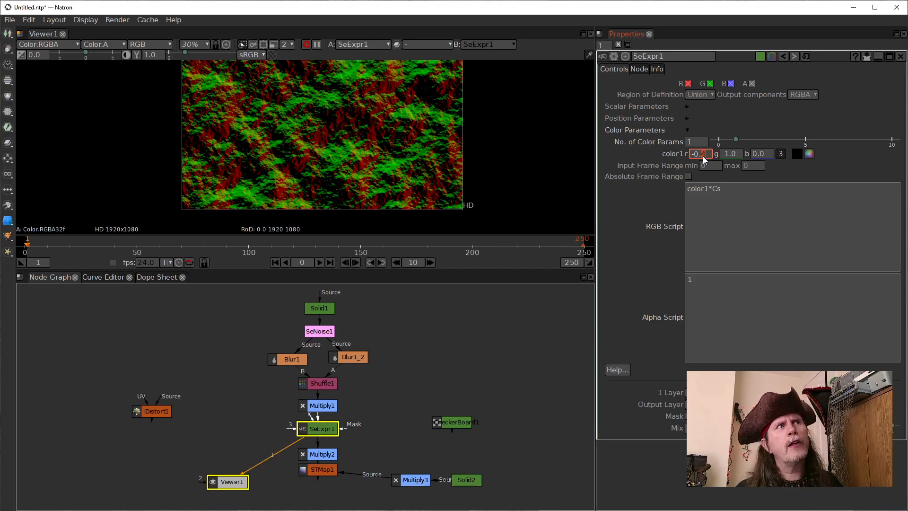
scroll(702, 157, up, 1)
scroll(702, 156, up, 2)
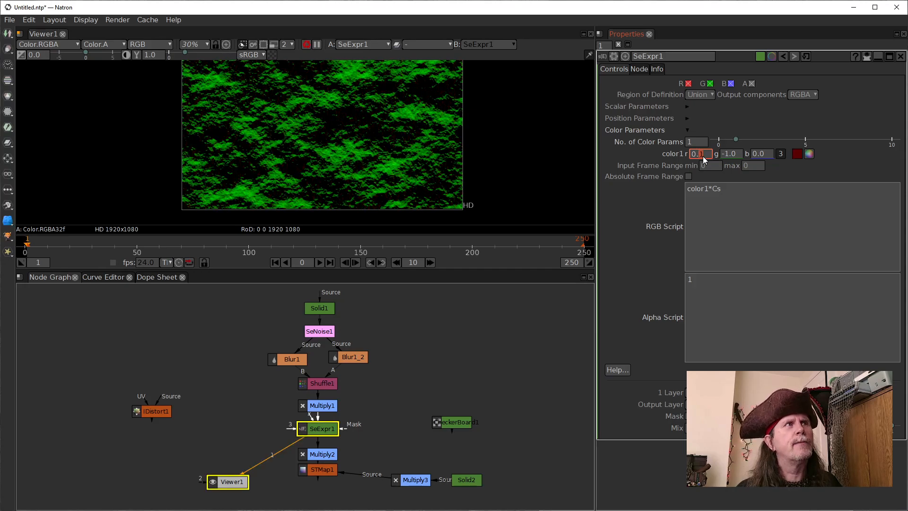
scroll(702, 156, up, 1)
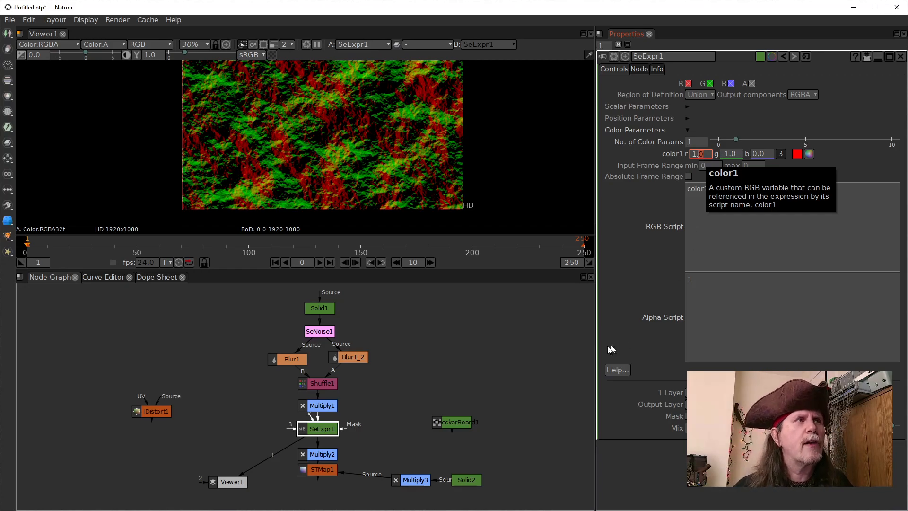
View STMap1's output and gradually lower the red component of SeExpr1's color1 through zero to -1.0
drag(271, 461, 312, 470)
click(701, 153)
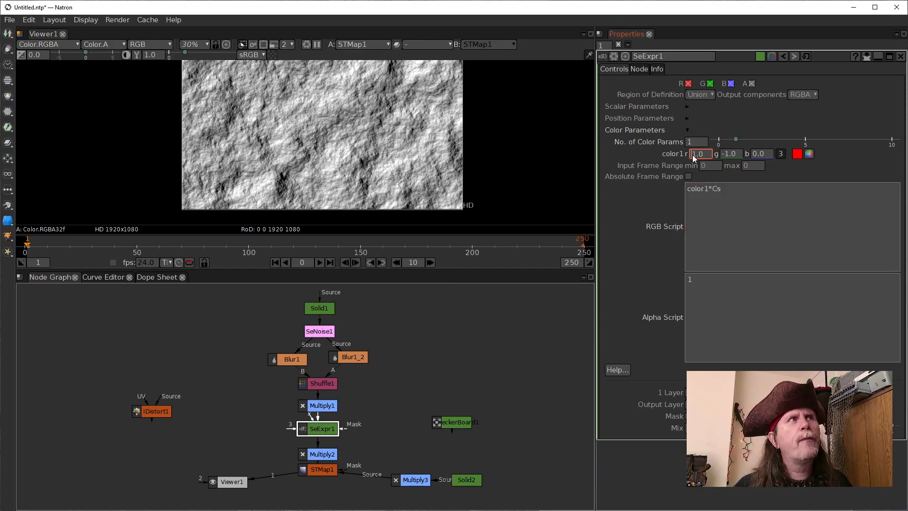
click(701, 155)
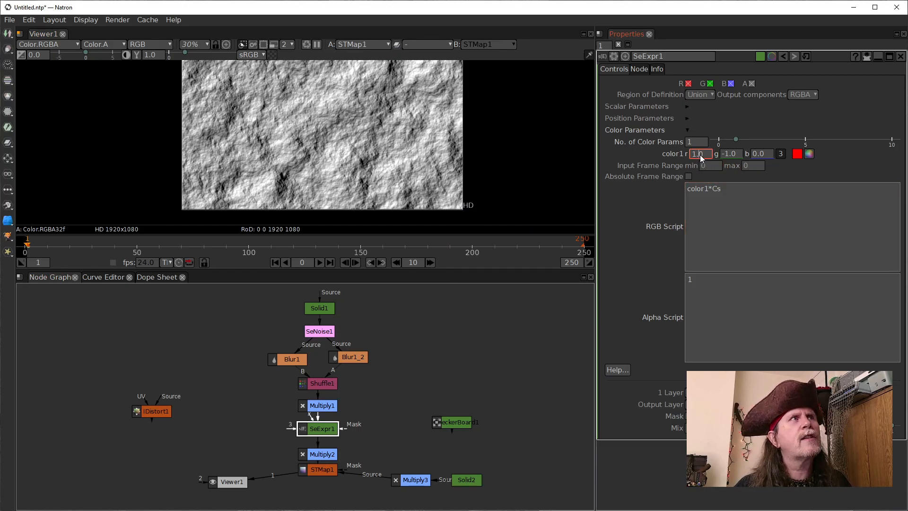
scroll(700, 155, down, 2)
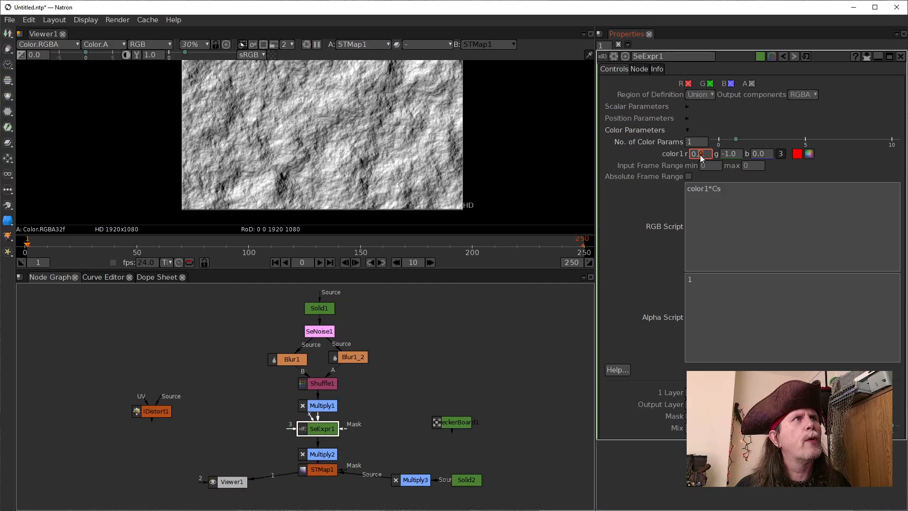
scroll(701, 157, down, 1)
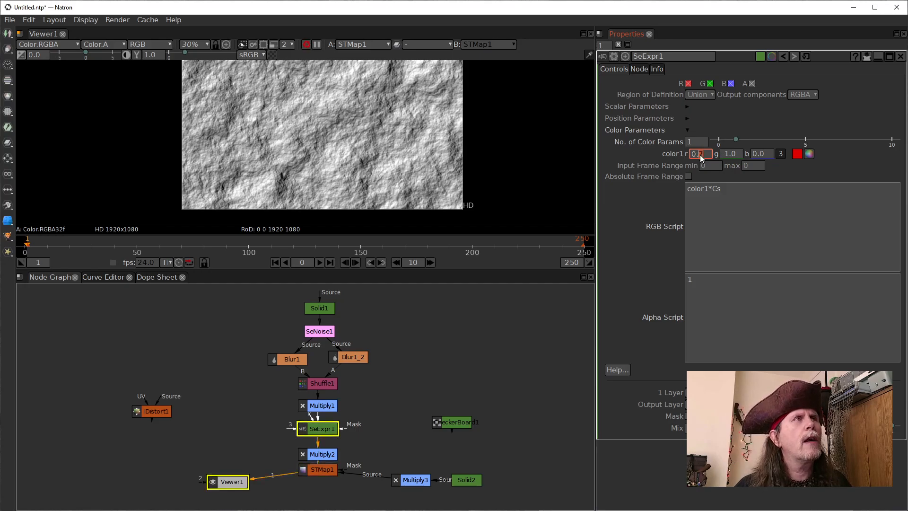
scroll(701, 158, down, 1)
scroll(701, 158, down, 1)
scroll(701, 158, down, 2)
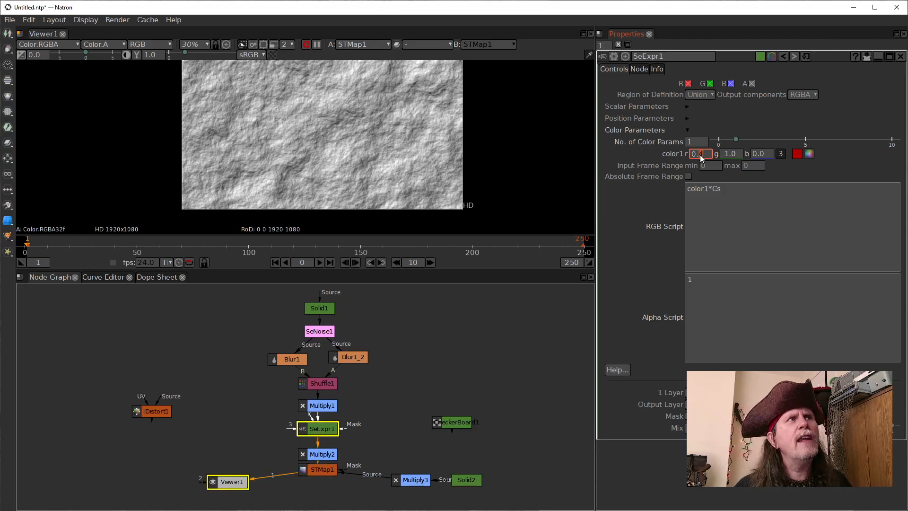
scroll(701, 158, down, 1)
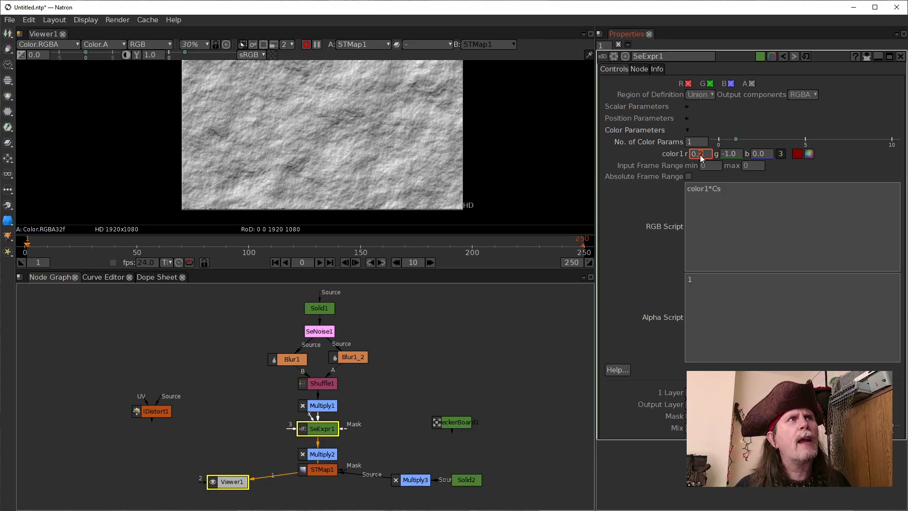
scroll(701, 158, down, 1)
scroll(701, 158, down, 1)
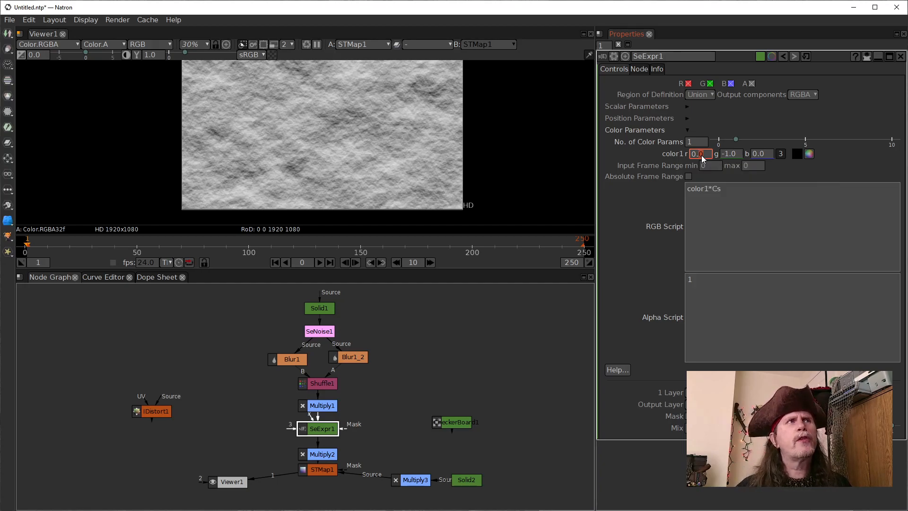
scroll(700, 154, down, 1)
scroll(699, 154, down, 1)
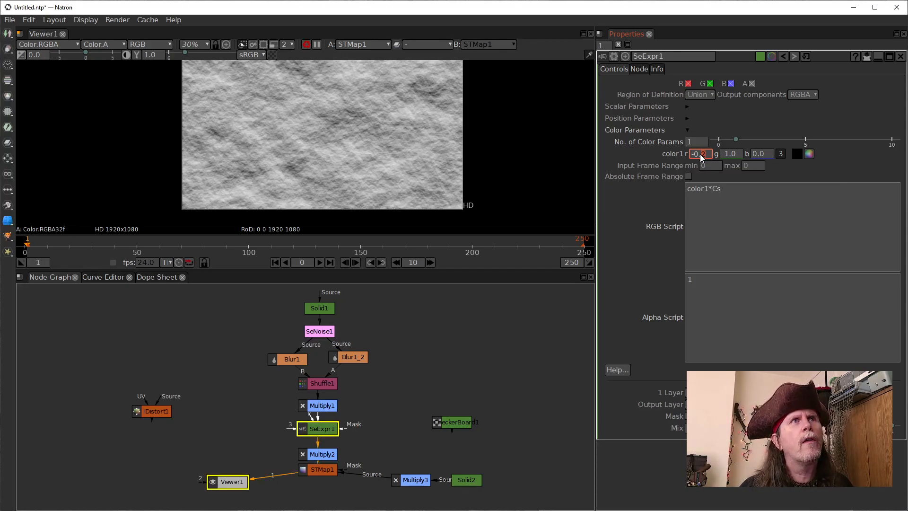
scroll(700, 154, down, 2)
scroll(701, 155, down, 1)
scroll(700, 155, down, 1)
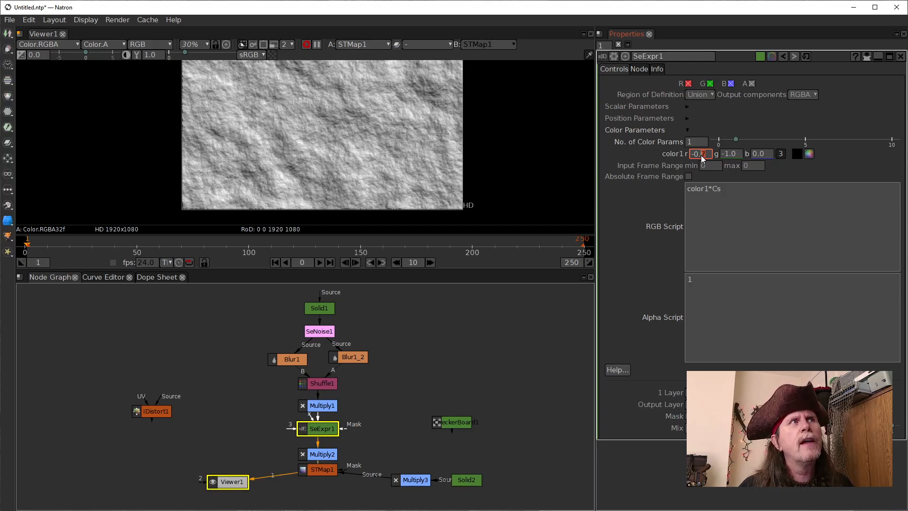
scroll(701, 156, down, 1)
scroll(700, 155, down, 1)
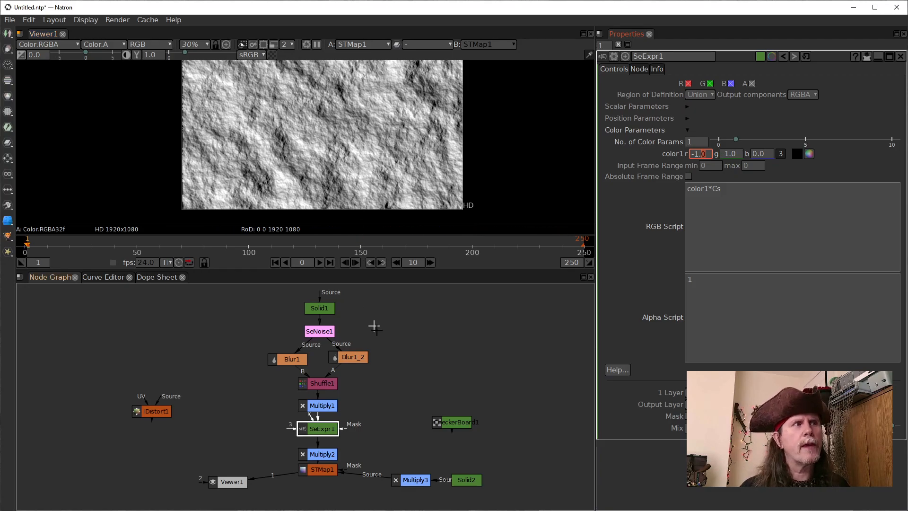
Set the value of Multiply3 to 1.0
double_click(413, 481)
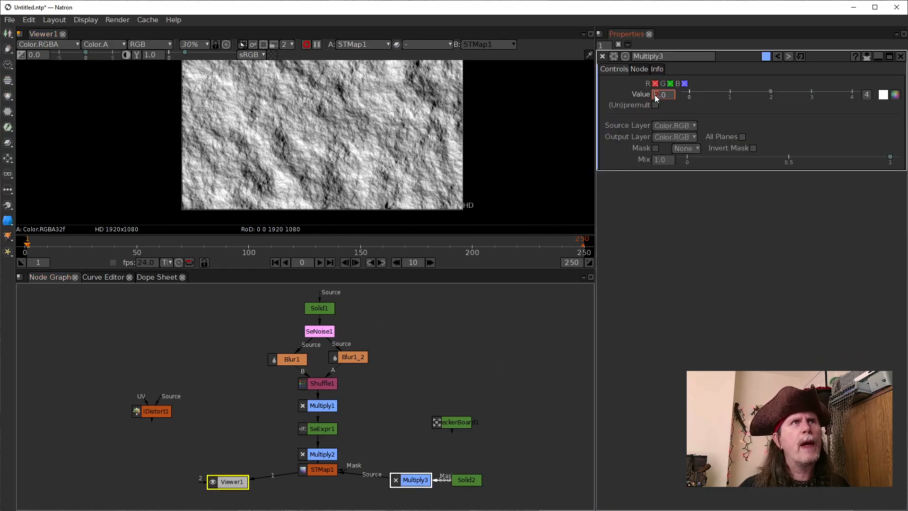
text(1)
key(Return)
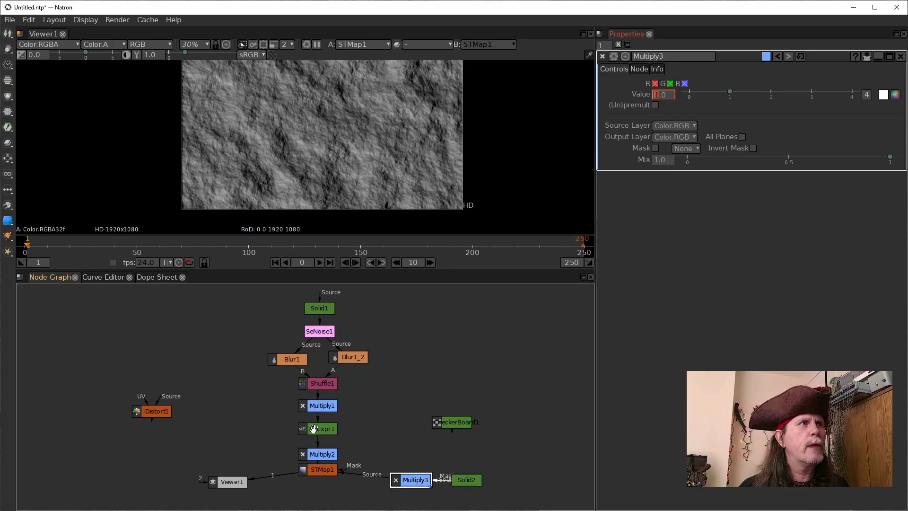
Separate Multiply1 and SeExpr1 in the node graph and view Multiply1's output
drag(330, 408, 327, 408)
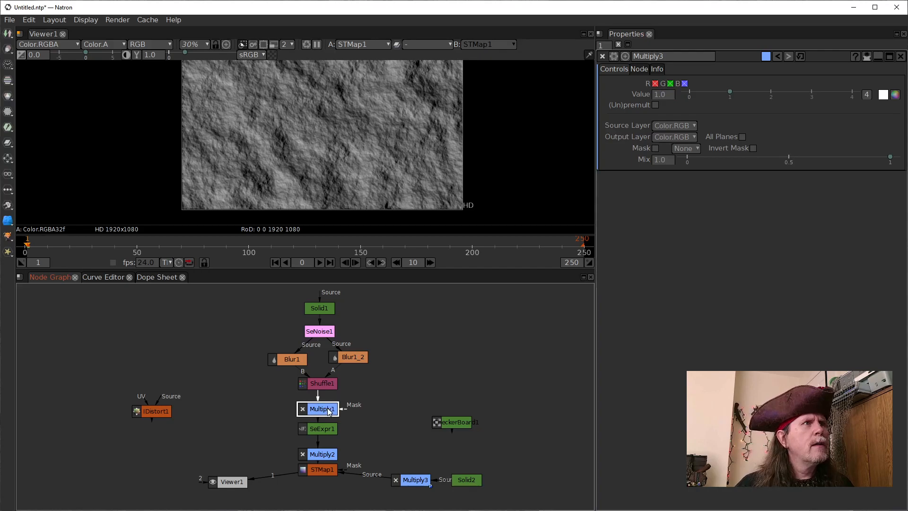
click(325, 433)
drag(324, 434, 327, 405)
click(325, 411)
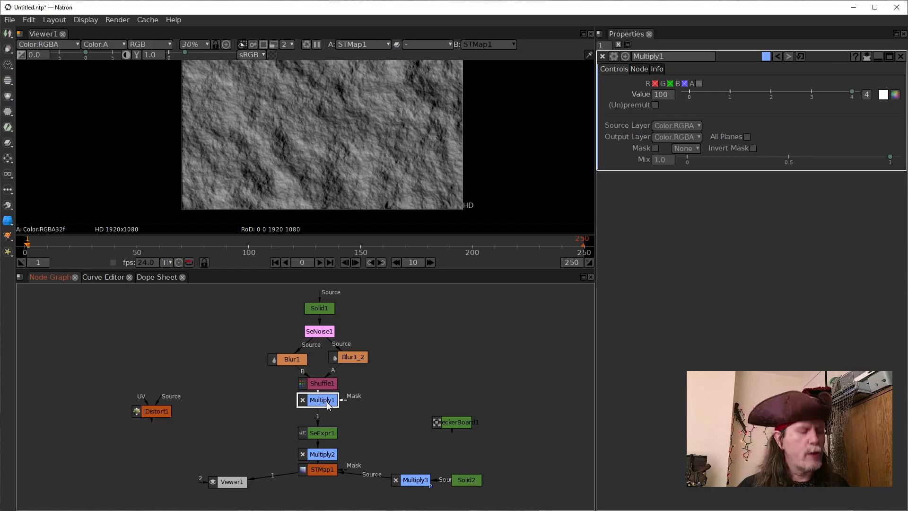
key(1)
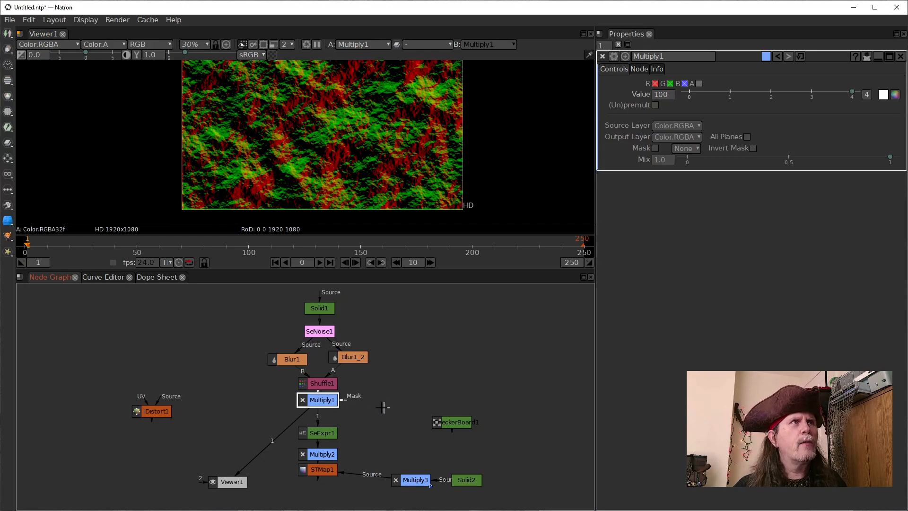
Space out the nodes below Multiply1 and insert a Merge node directly after it
click(407, 394)
drag(328, 436, 327, 439)
drag(321, 471, 324, 441)
click(323, 400)
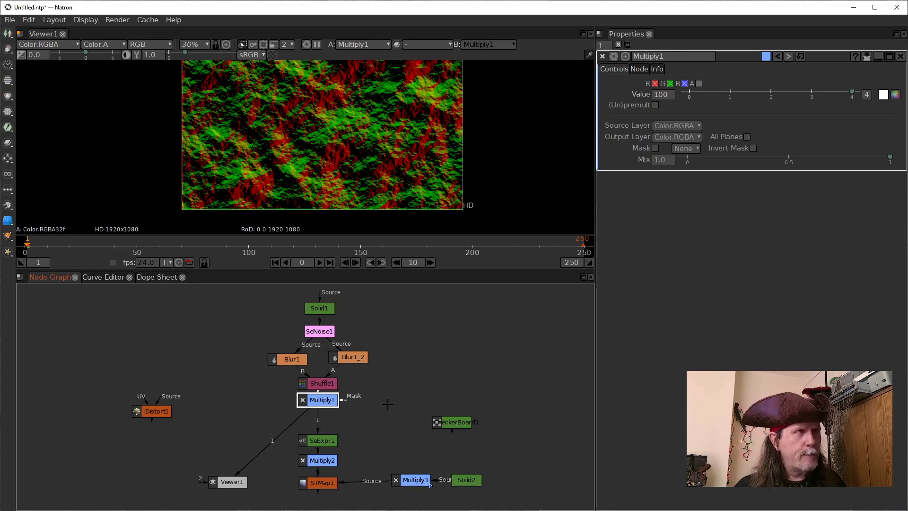
key(m)
mouse_move(328, 464)
mouse_down()
mouse_move(328, 456)
mouse_move(325, 464)
mouse_up()
Add a Radial node to the right of the node chain and connect it to Merge1's A input
click(429, 379)
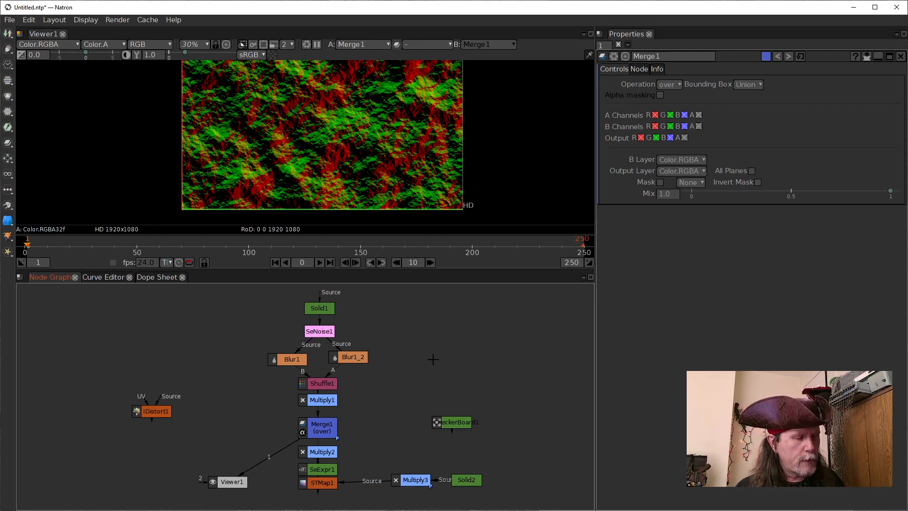
key(Tab)
text(SeExpr)
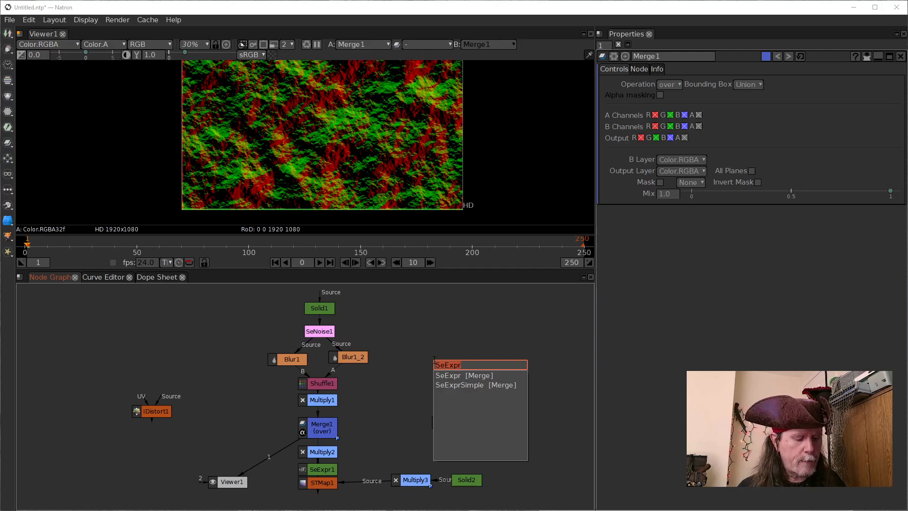
text(ra)
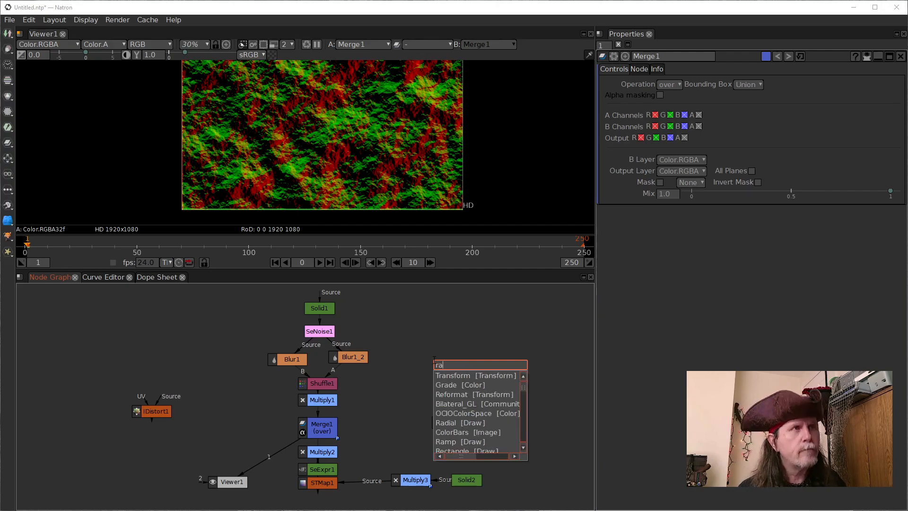
text(d)
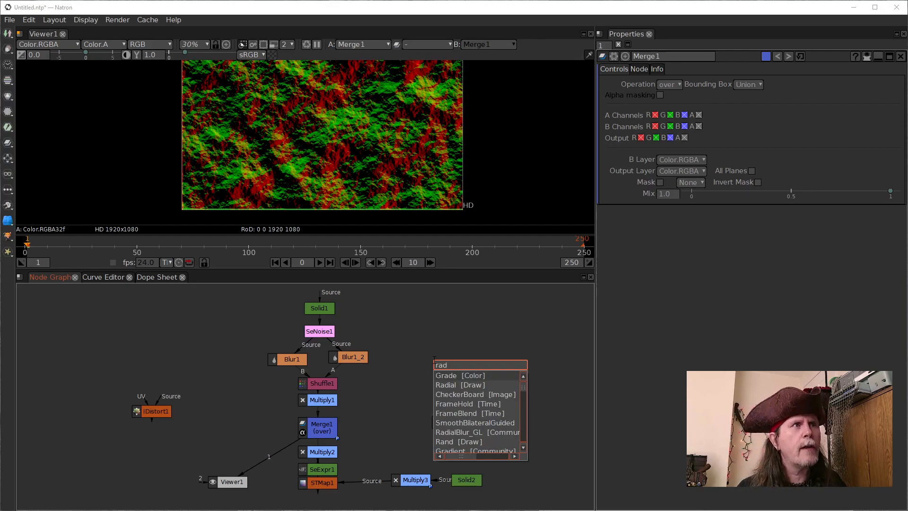
click(457, 385)
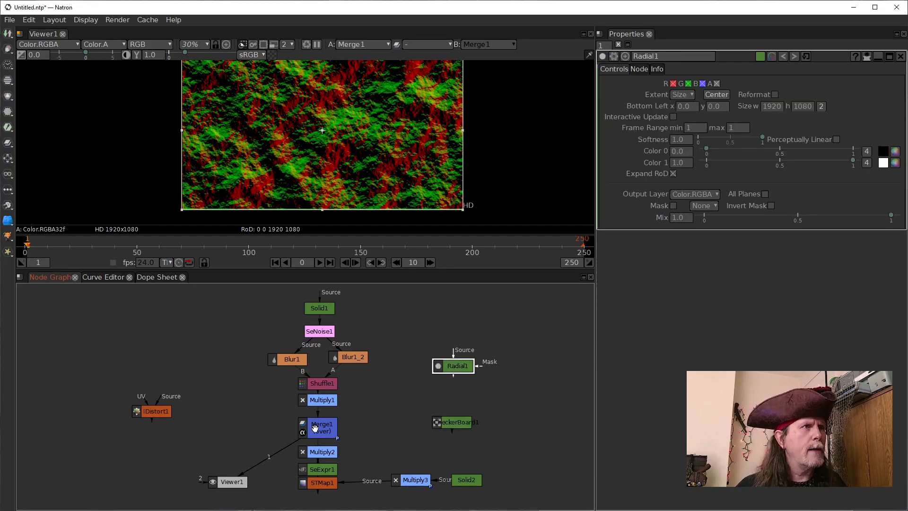
click(313, 426)
drag(343, 428, 457, 368)
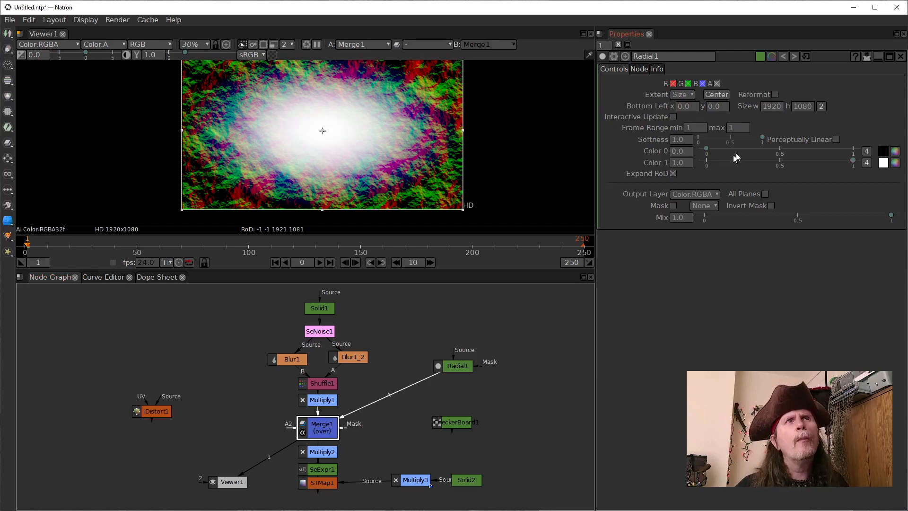
Give Radial1 a single uniform size of 520 and center it in the frame
click(820, 106)
click(757, 105)
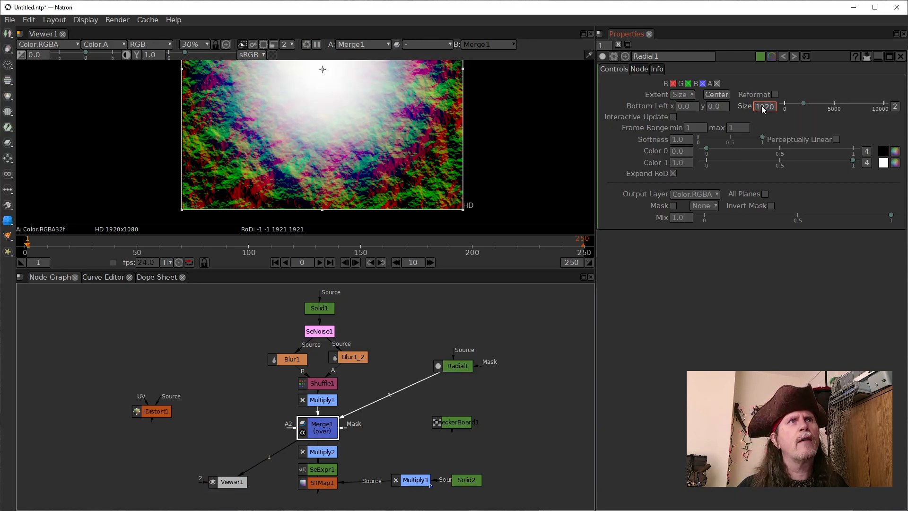
scroll(763, 110, down, 4)
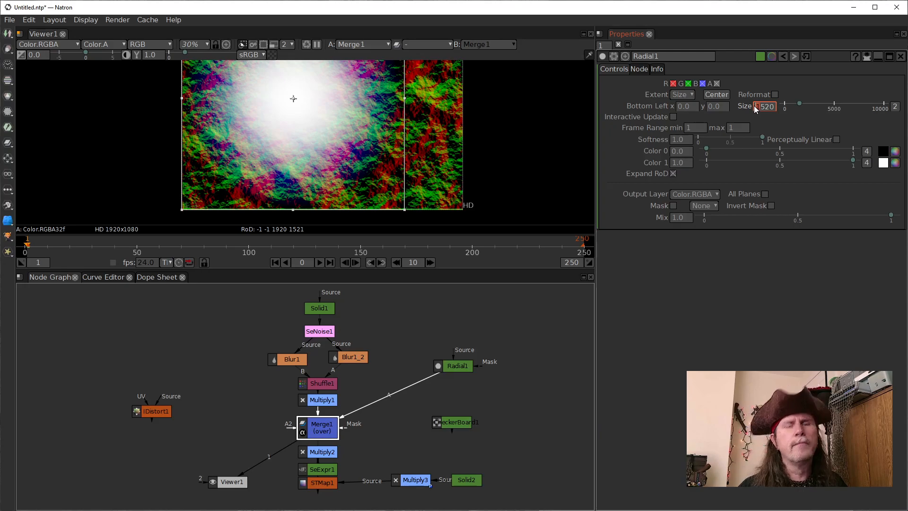
key(Return)
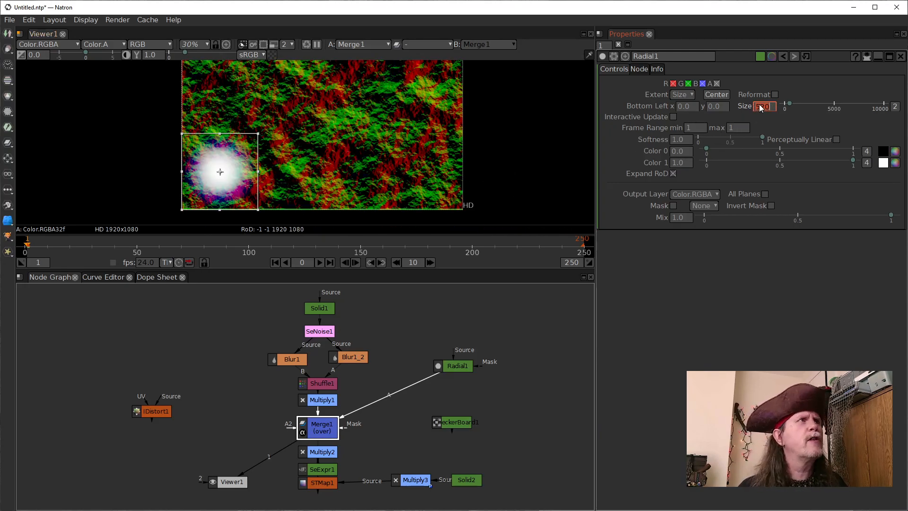
click(716, 94)
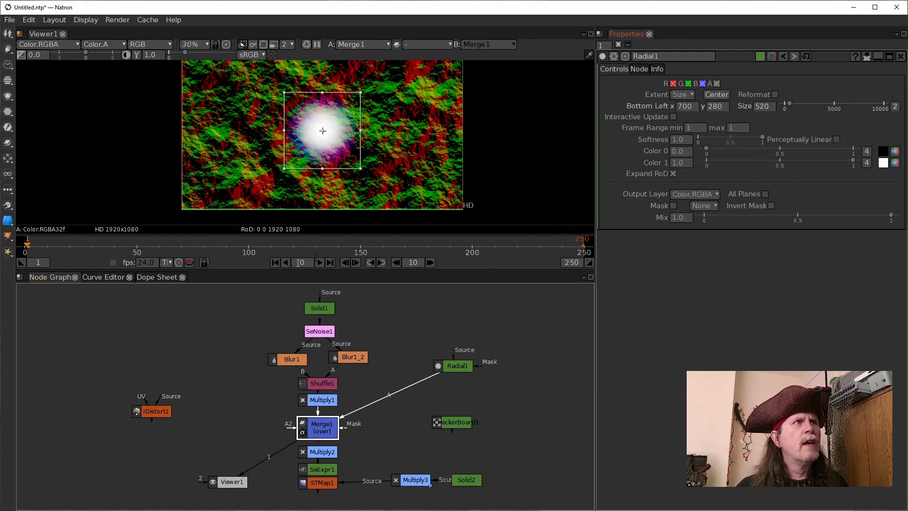
Change Merge1's operation to average
click(319, 429)
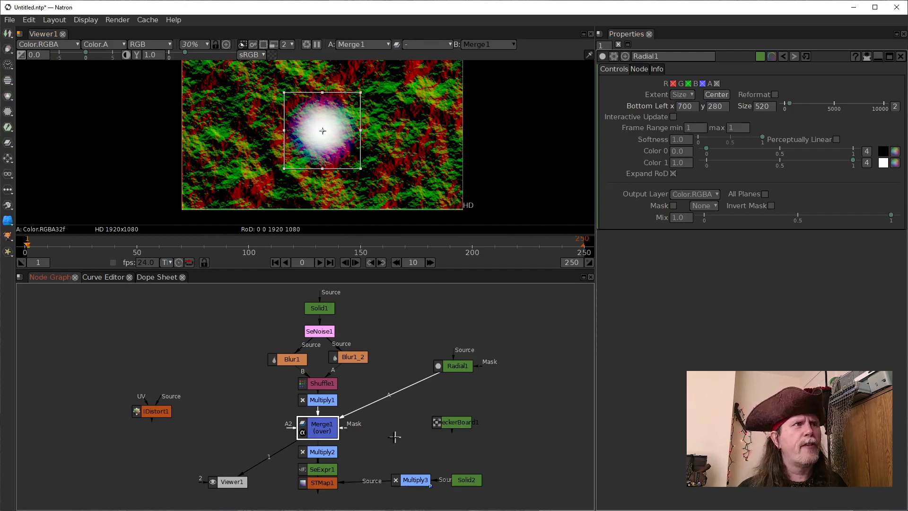
double_click(319, 436)
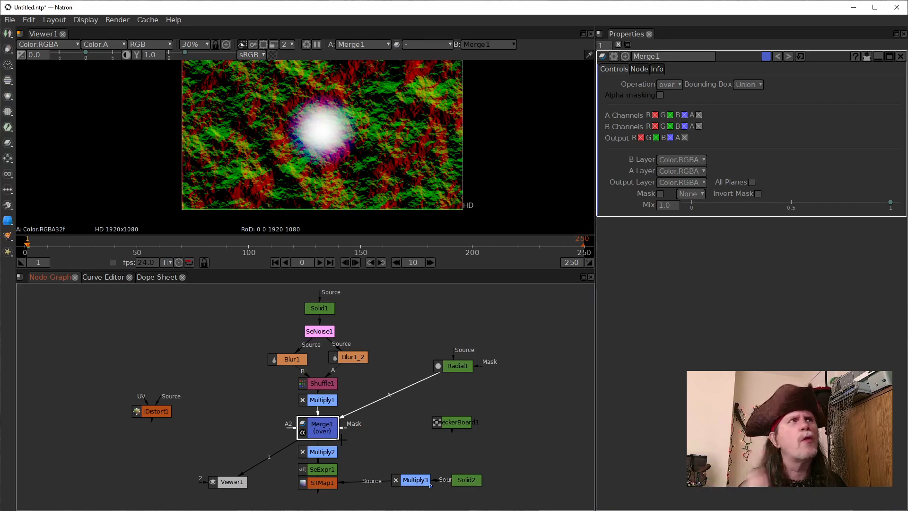
click(674, 86)
click(676, 104)
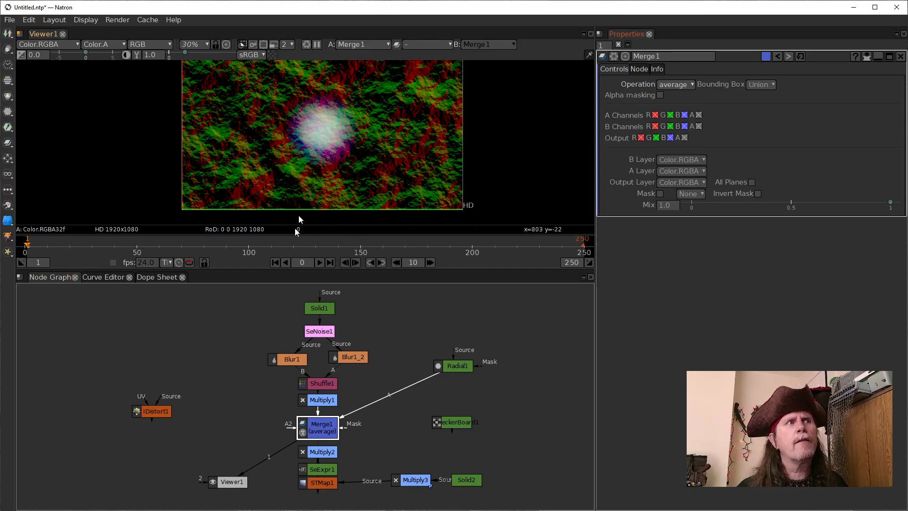
View Multiply1's output, raise its value to 200, and return the viewer to Merge1
click(321, 401)
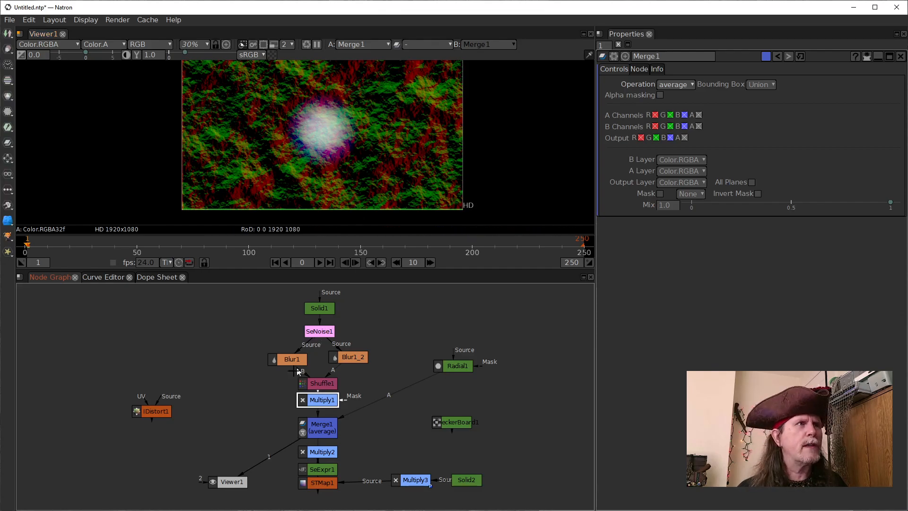
drag(268, 456, 306, 402)
double_click(306, 402)
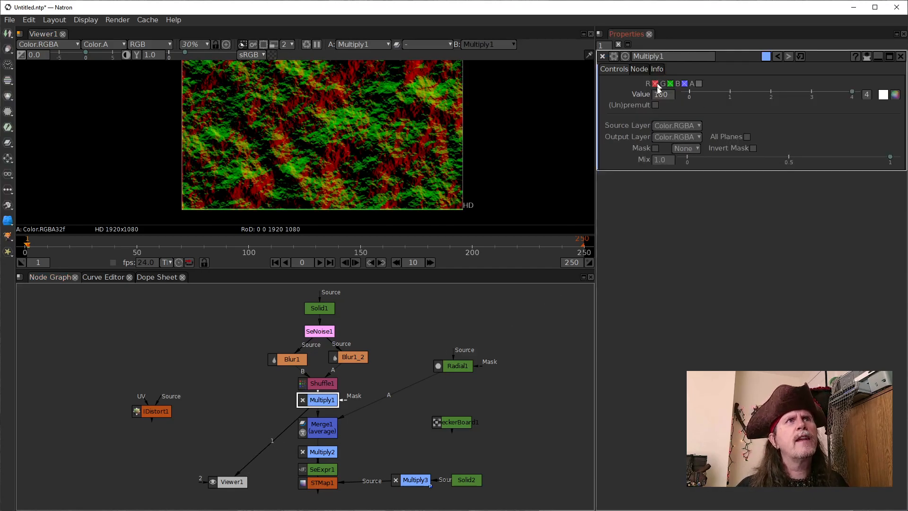
scroll(654, 97, up, 1)
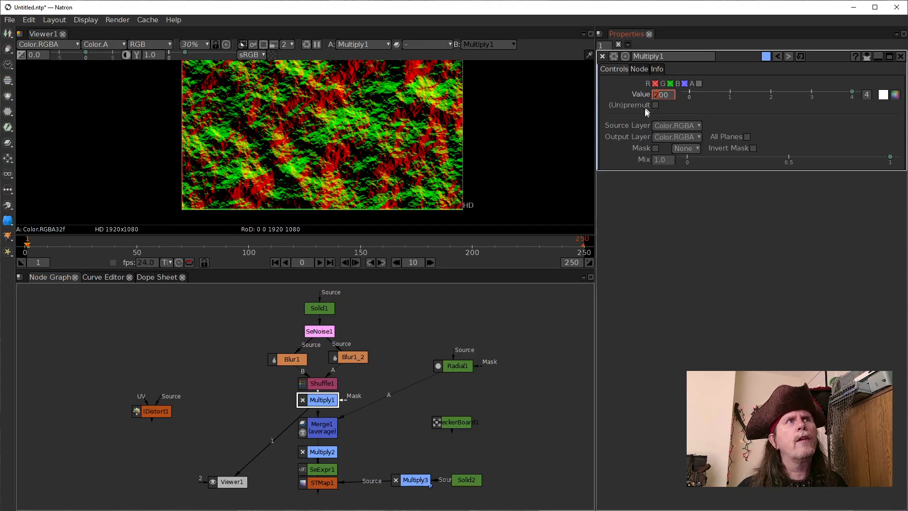
drag(286, 430, 314, 432)
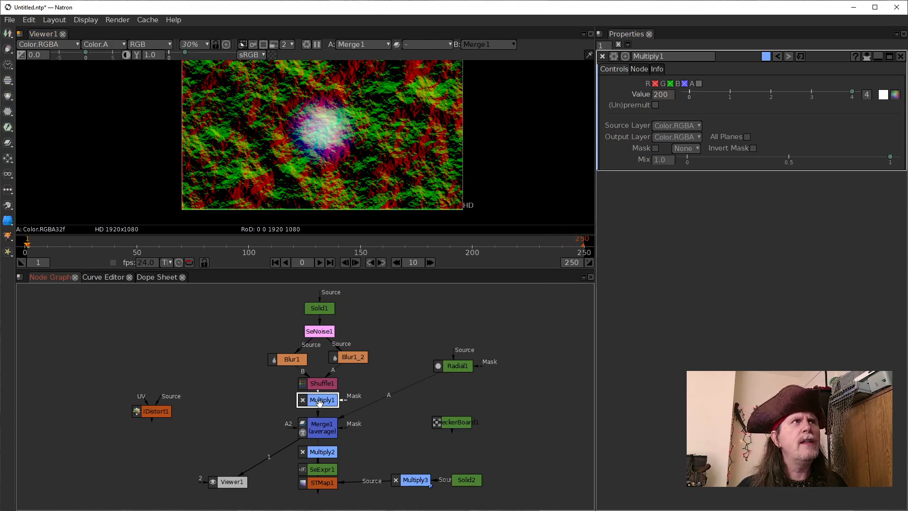
Duplicate Multiply1 and connect the copy's source to Shuffle1
click(273, 399)
key(alt+c)
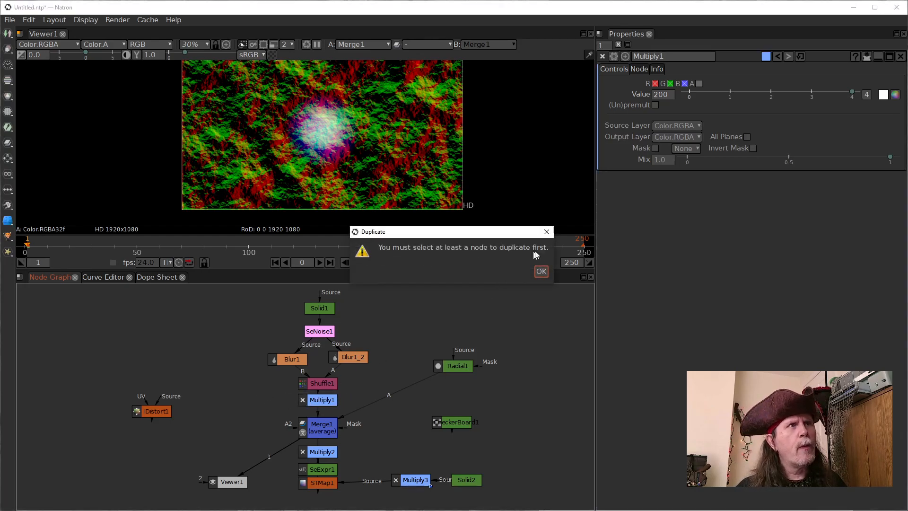
click(541, 272)
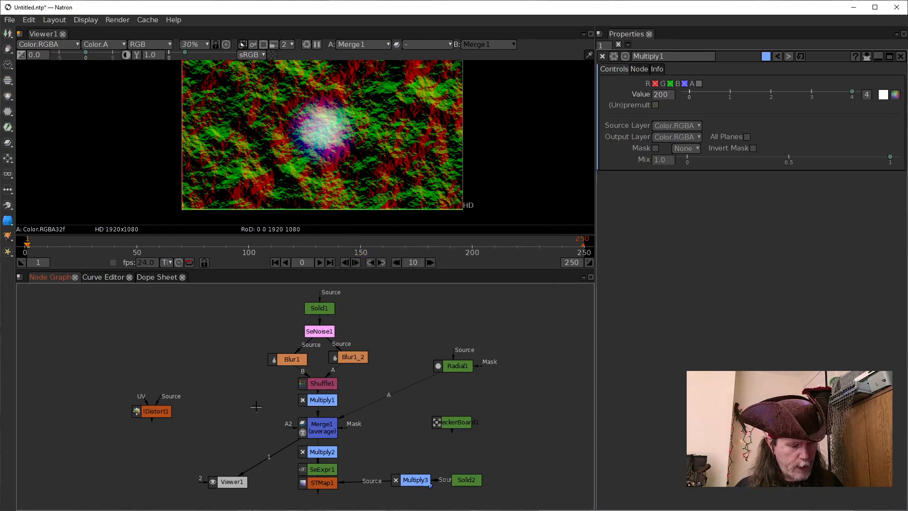
click(307, 399)
key(alt+c)
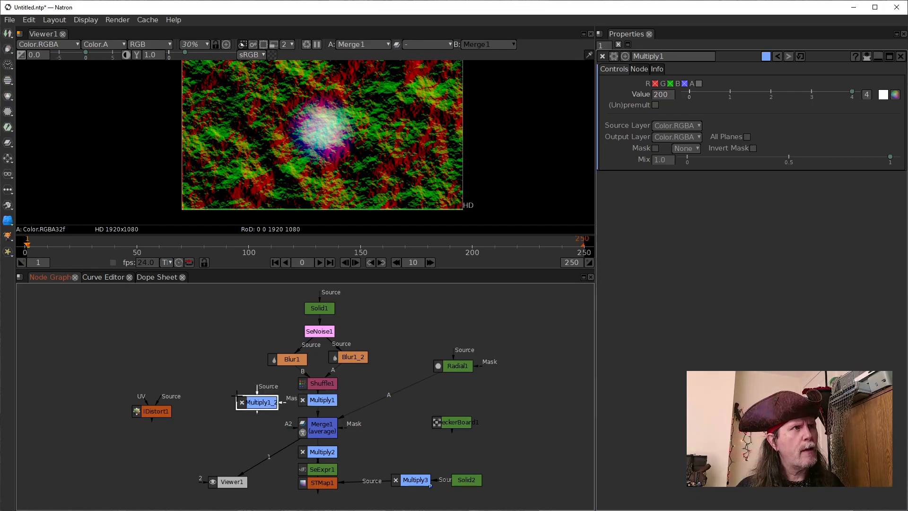
drag(257, 389, 311, 381)
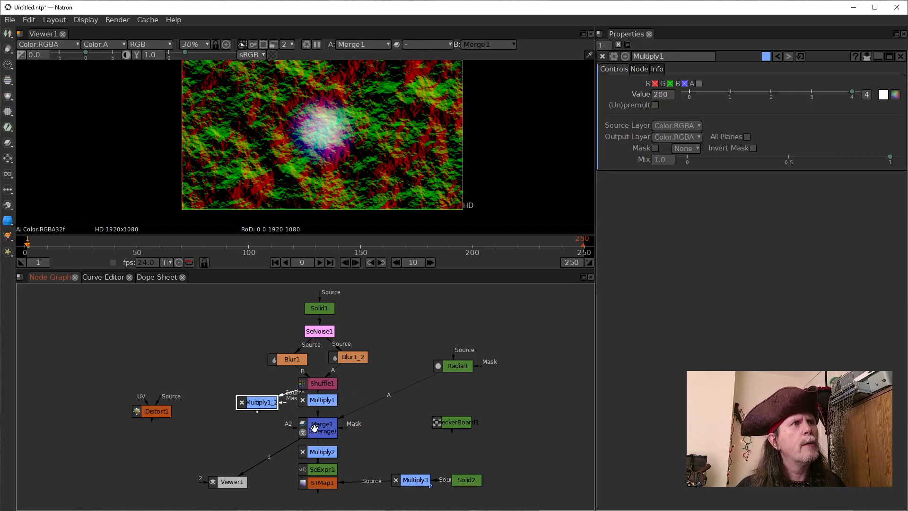
Set the value of the duplicated multiply node, Multiply1_2, to 100
double_click(256, 401)
double_click(665, 94)
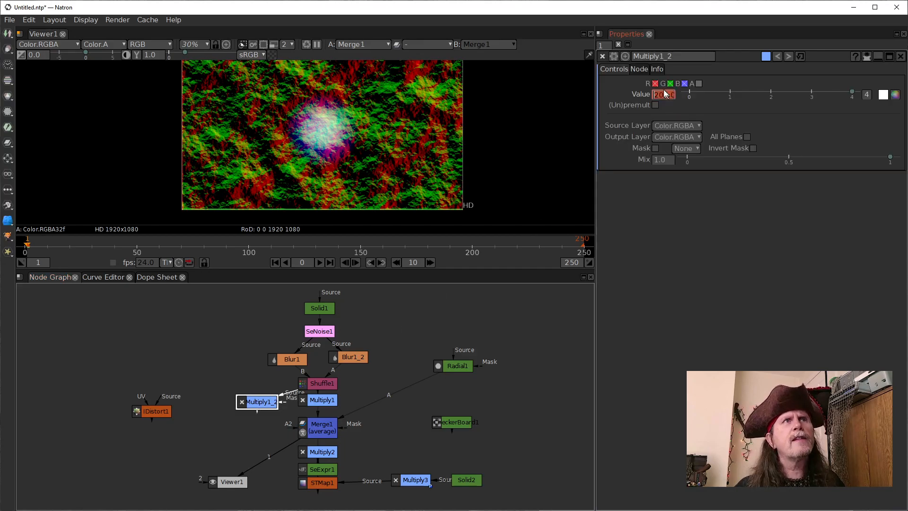
scroll(655, 95, down, 1)
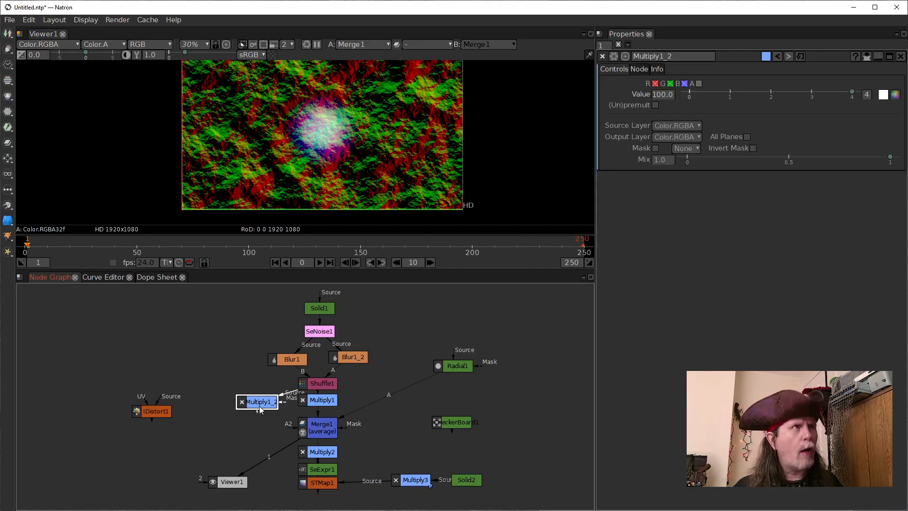
Compare the outputs of Multiply1_2 and Merge1 in the viewer and check Multiply1's settings
key(1)
click(319, 436)
key(1)
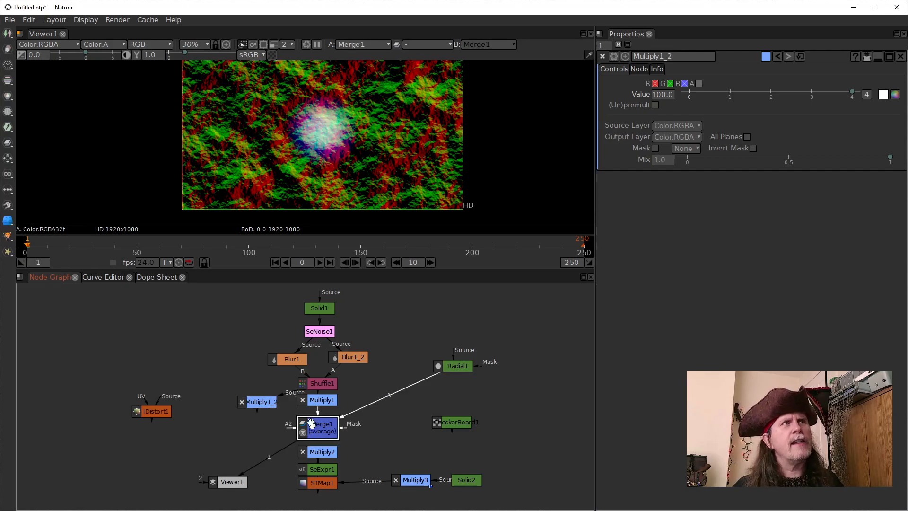
click(256, 403)
click(319, 401)
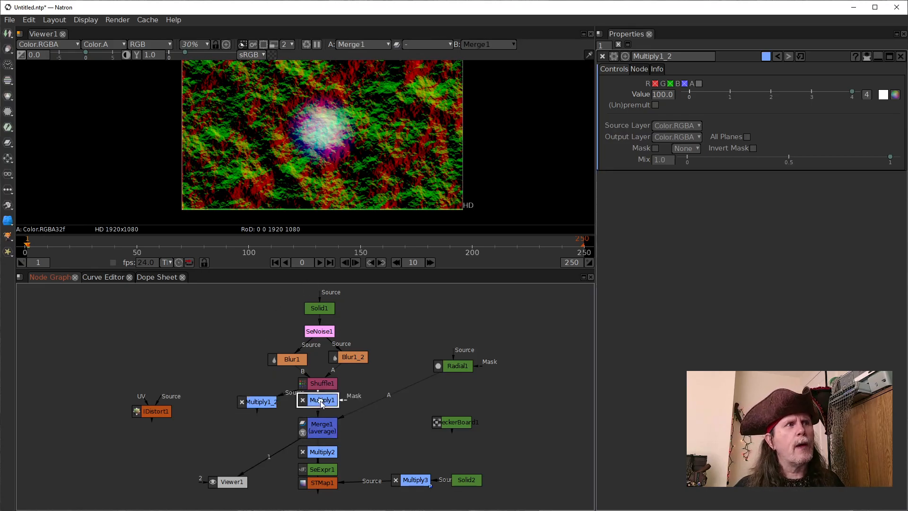
click(251, 401)
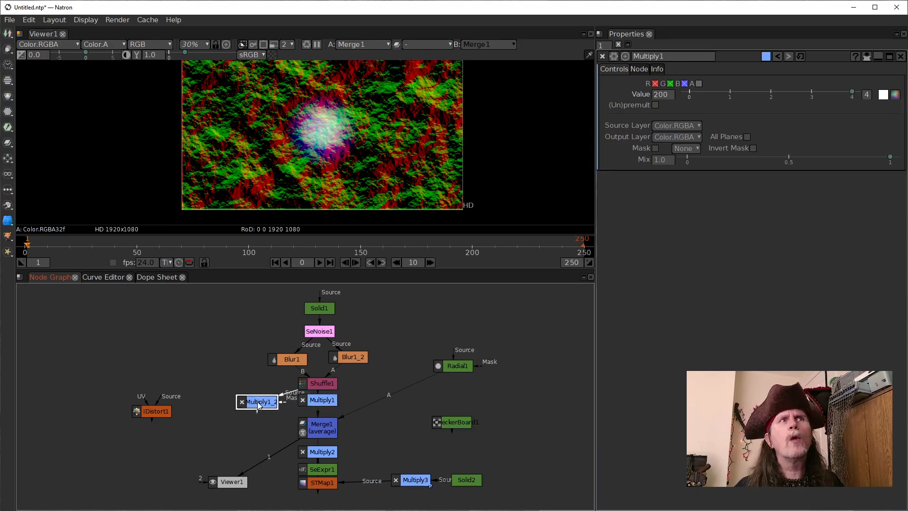
key(1)
click(317, 426)
key(1)
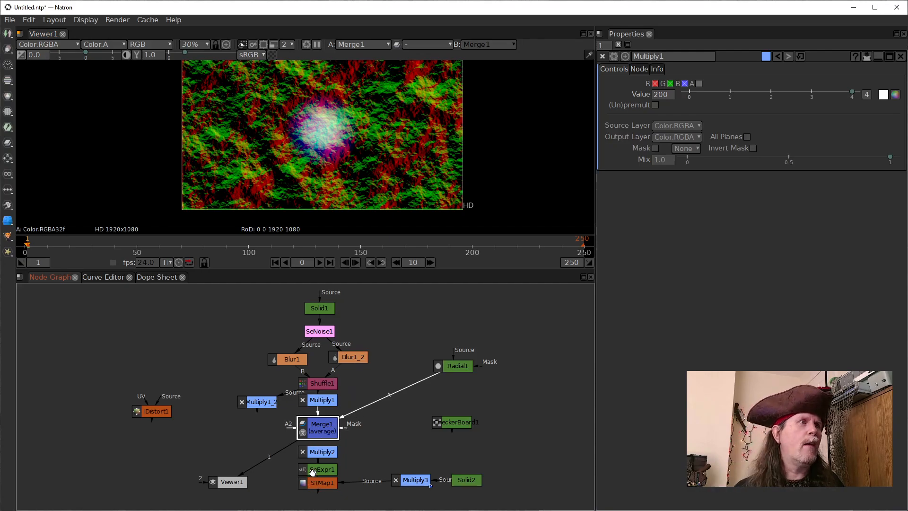
View STMap1's output and examine SeExpr1's color1 parameter
click(317, 484)
key(1)
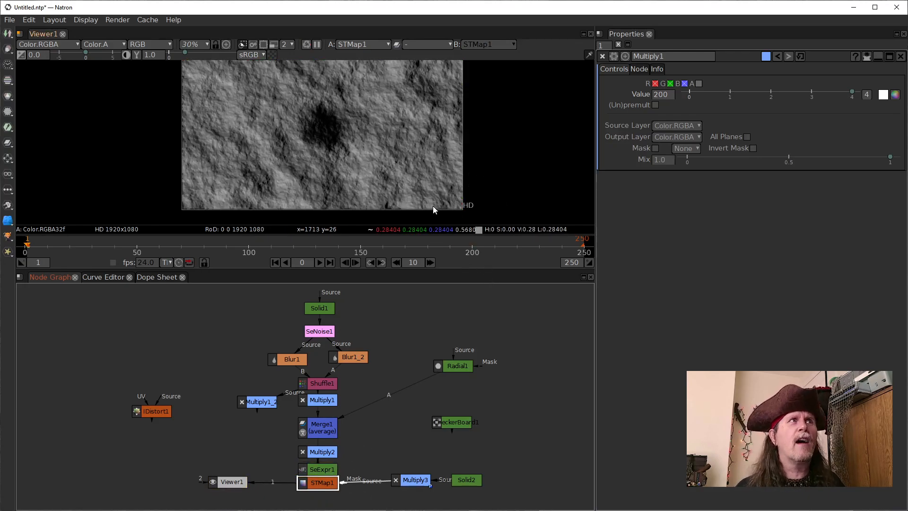
click(320, 468)
click(709, 189)
click(693, 158)
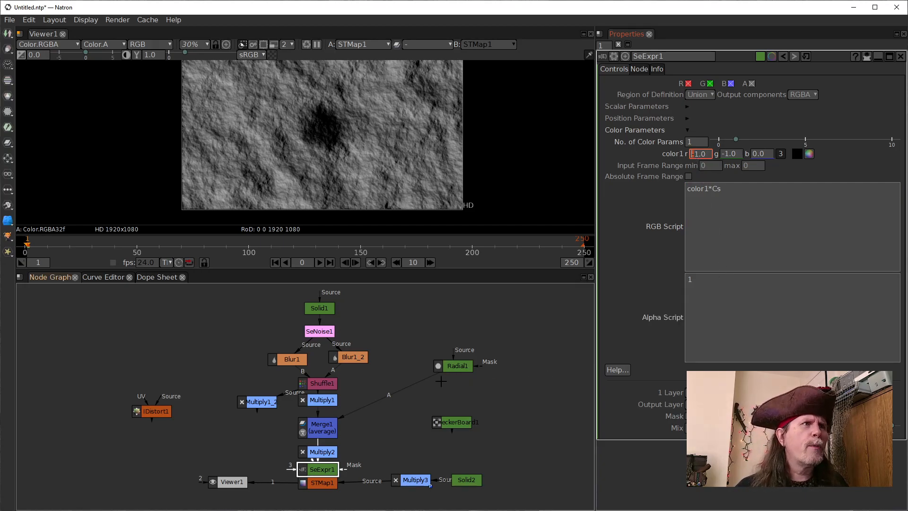
Extract SeExpr1 from between Multiply2 and STMap1, rewire it between Multiply1 and Merge1, and move Multiply1_2 aside
drag(315, 472, 213, 453)
drag(283, 450, 324, 428)
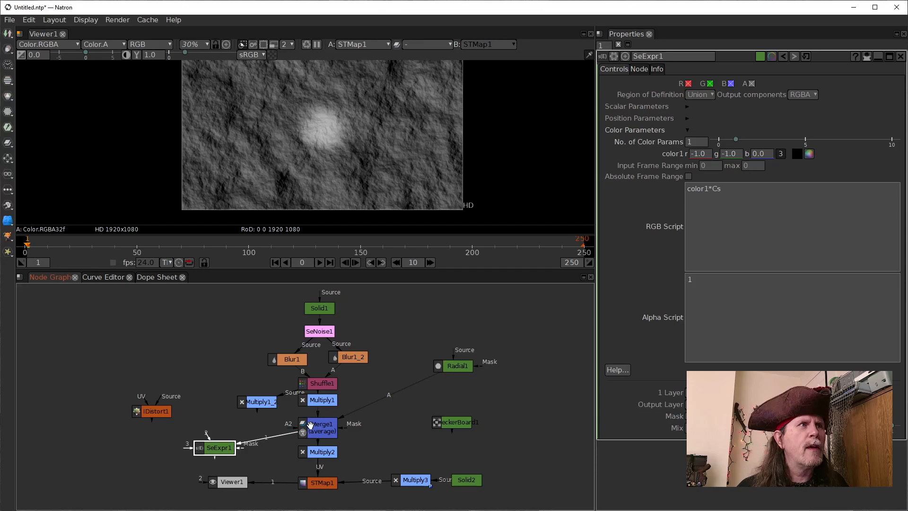
drag(277, 436, 197, 380)
click(264, 428)
drag(263, 428, 267, 410)
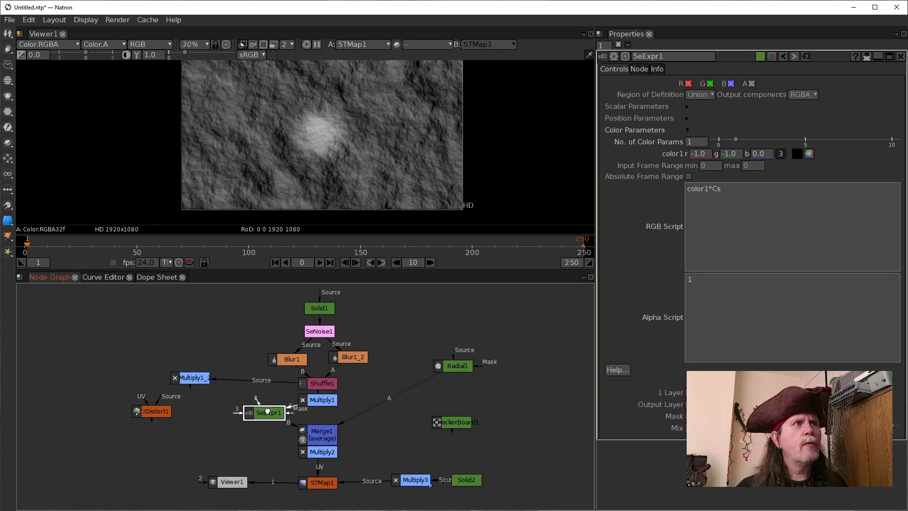
Align SeExpr1 vertically between Multiply1 and Merge1 and space out Merge1 and Multiply2 below it
drag(325, 452, 327, 459)
click(325, 440)
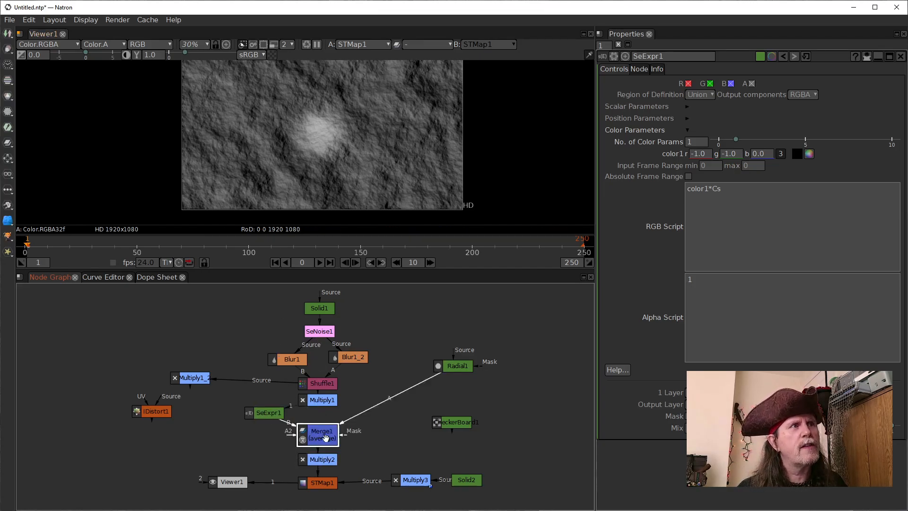
drag(268, 412, 318, 413)
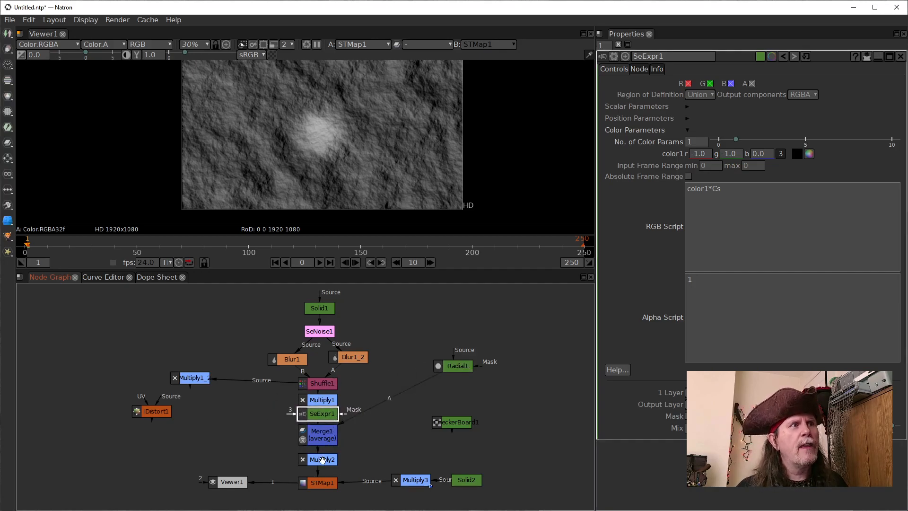
drag(323, 459, 327, 459)
click(325, 434)
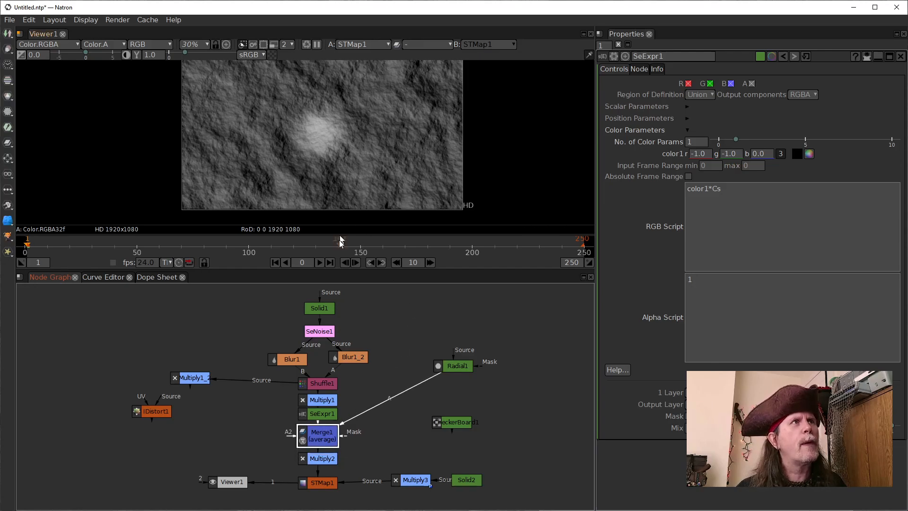
Shift Radial1 to the right over the noise in the viewer, putting its bottom-left corner at about x 906, y 273
click(458, 368)
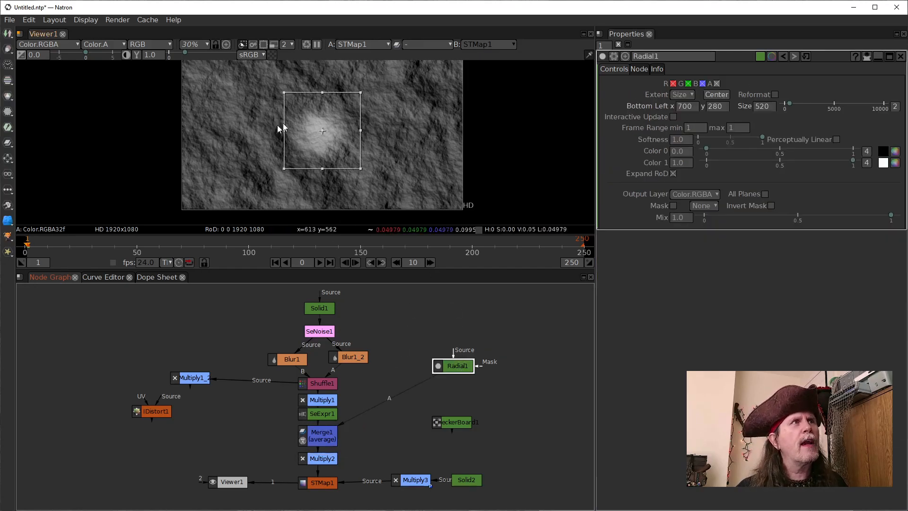
drag(321, 132, 352, 132)
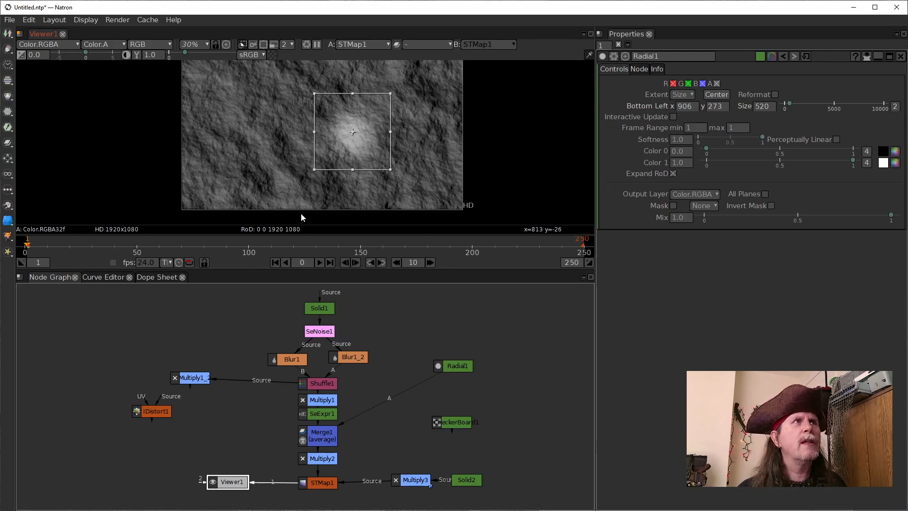
click(454, 368)
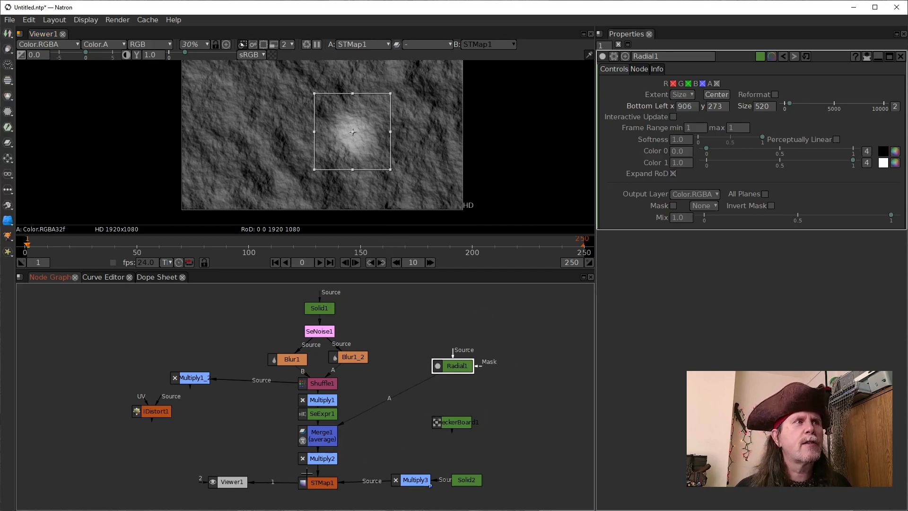
Nudge Multiply2 slightly down in the node graph to even out its spacing between Merge1 and STMap1
drag(315, 460, 317, 464)
click(319, 438)
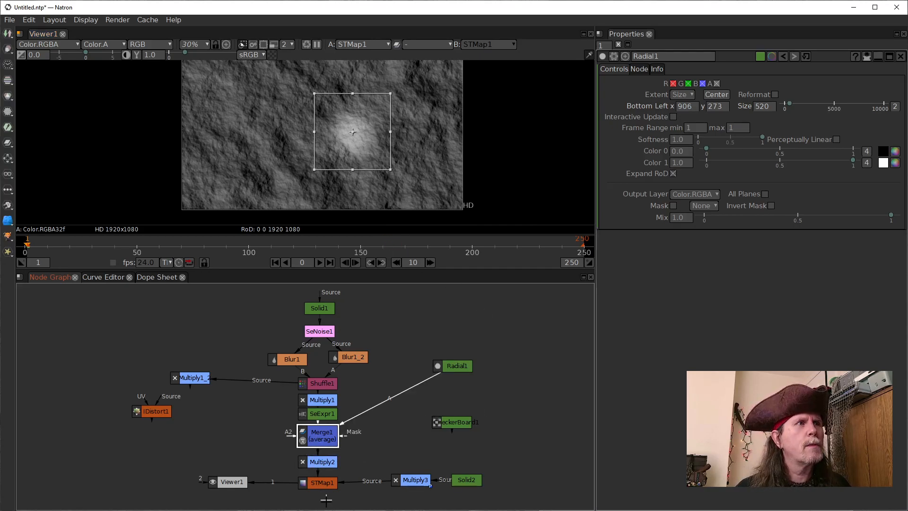
click(326, 486)
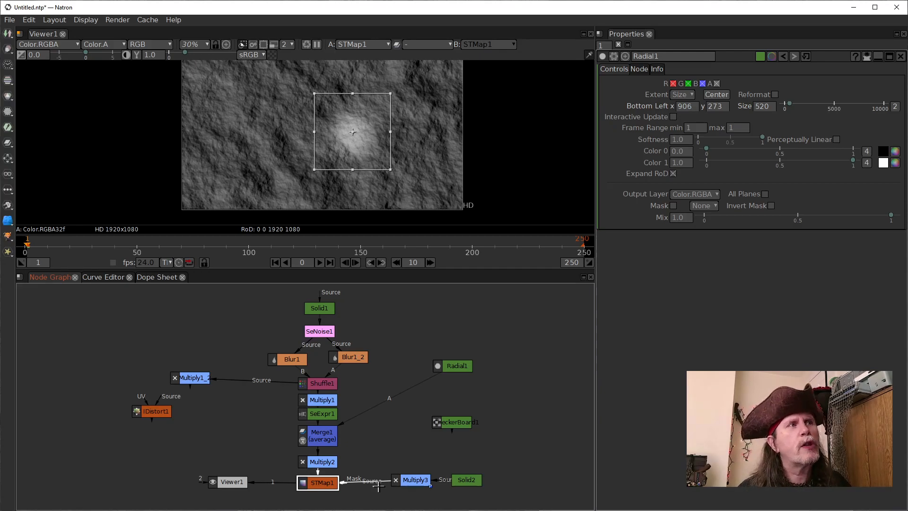
click(464, 363)
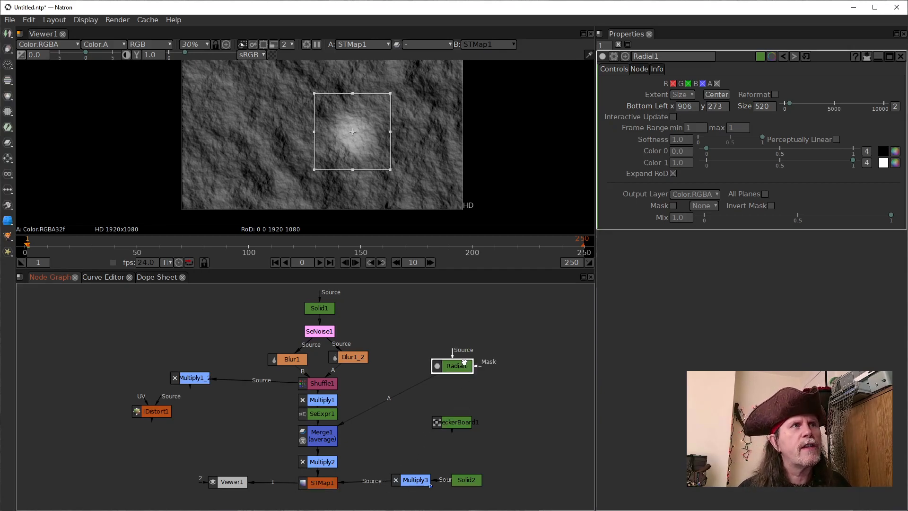
click(308, 483)
Set SeExpr1's color1 red and green values to 0.5 each
click(323, 413)
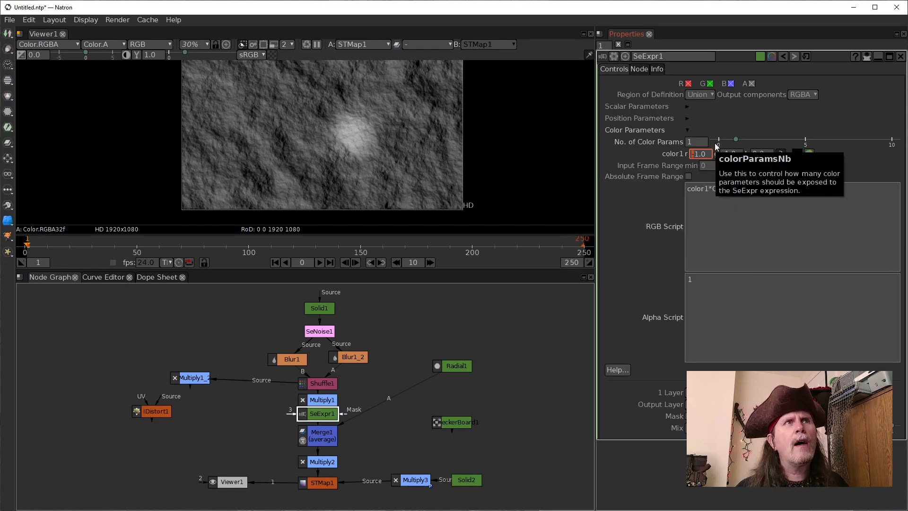
double_click(705, 154)
text(.5)
key(Tab)
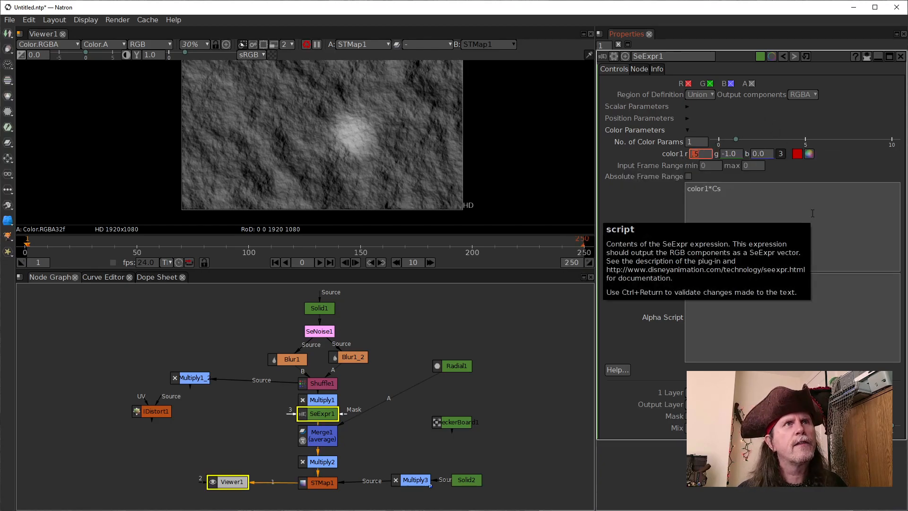
text(.5)
key(Return)
click(504, 332)
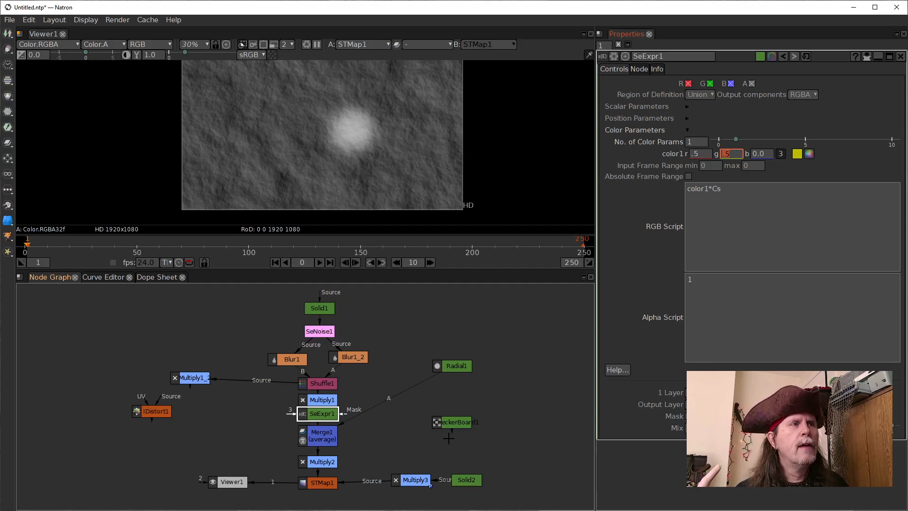
Pull Multiply1 out of the main node column to the left, away from between Shuffle1 and SeExpr1
drag(318, 399, 226, 398)
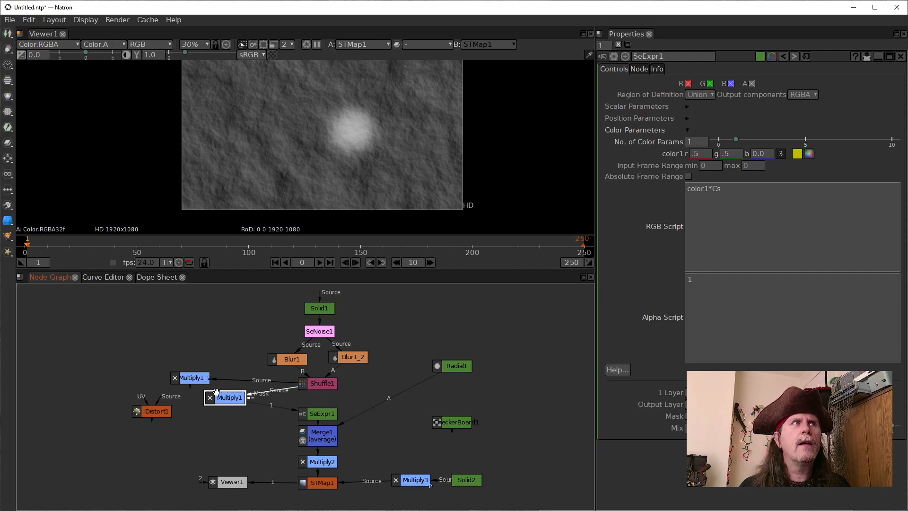
click(228, 399)
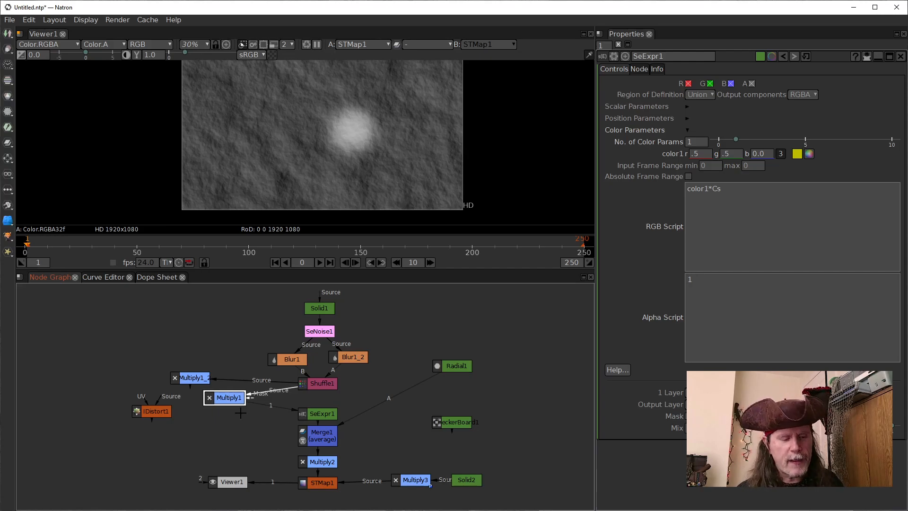
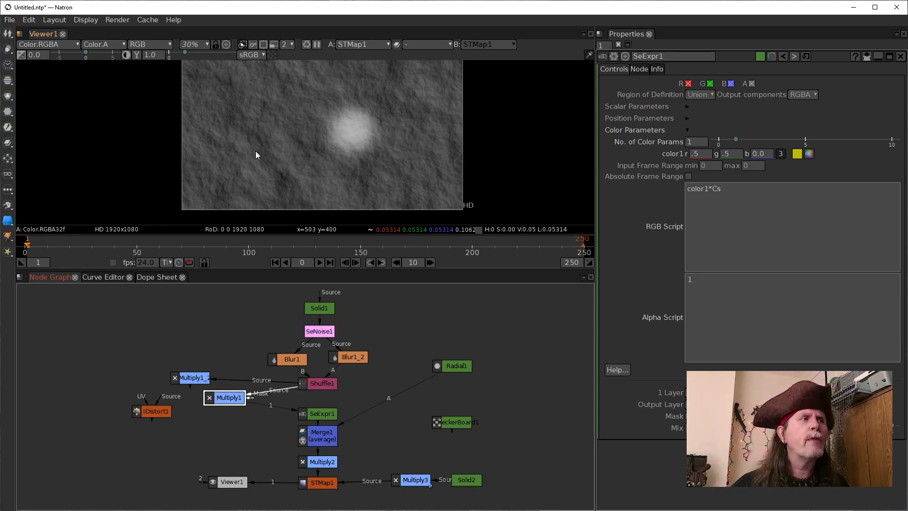
Set SeExpr1's color1 red value to 1 and its green value to 0
click(320, 418)
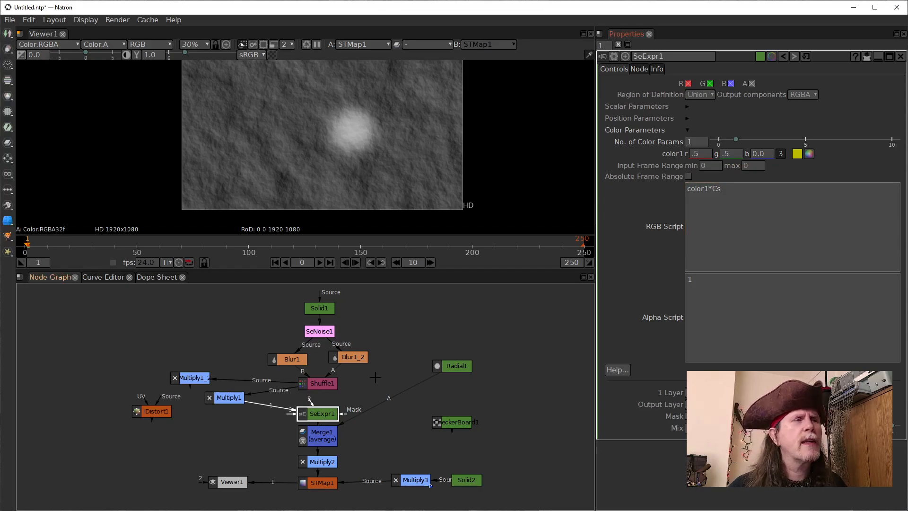
click(699, 155)
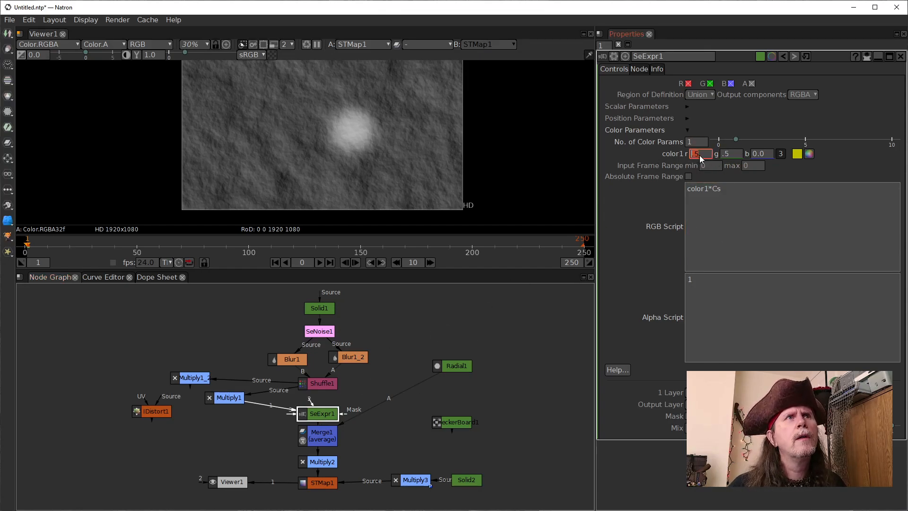
text(1)
key(Return)
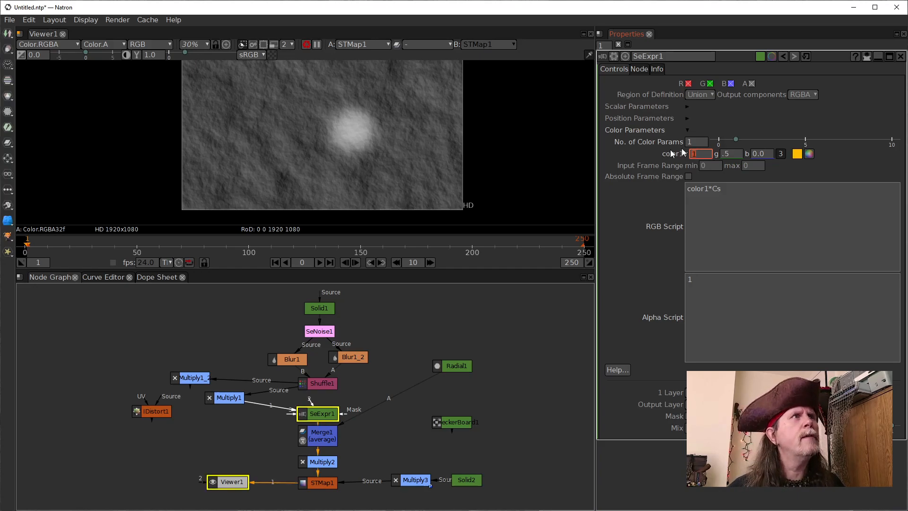
click(476, 335)
click(701, 143)
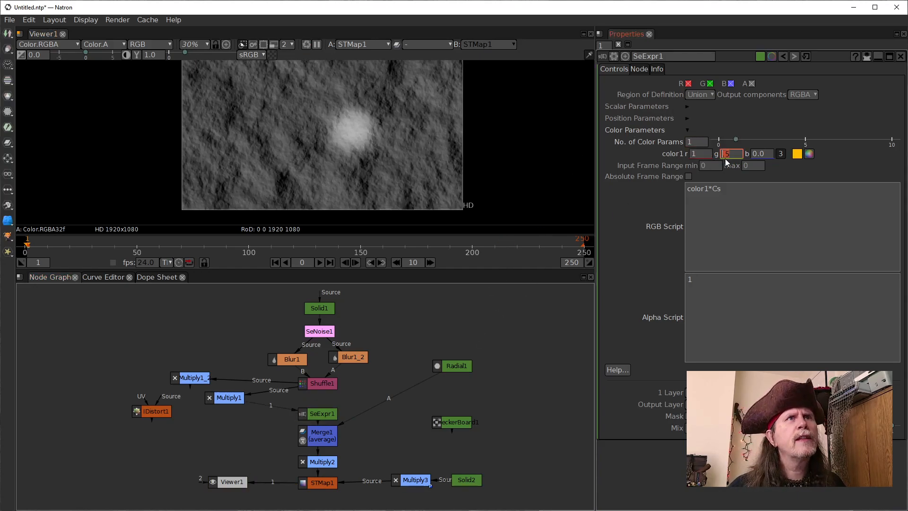
scroll(725, 158, down, 1)
scroll(725, 158, down, 1)
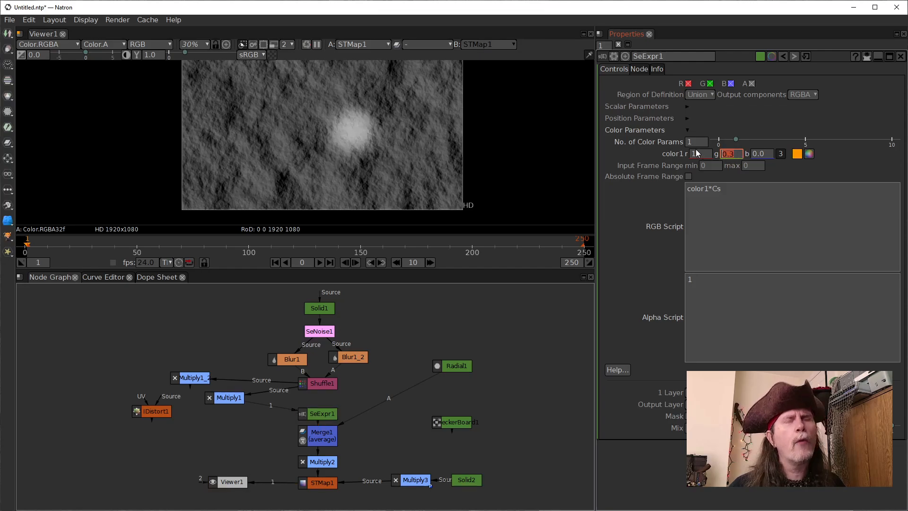
text(0)
key(Return)
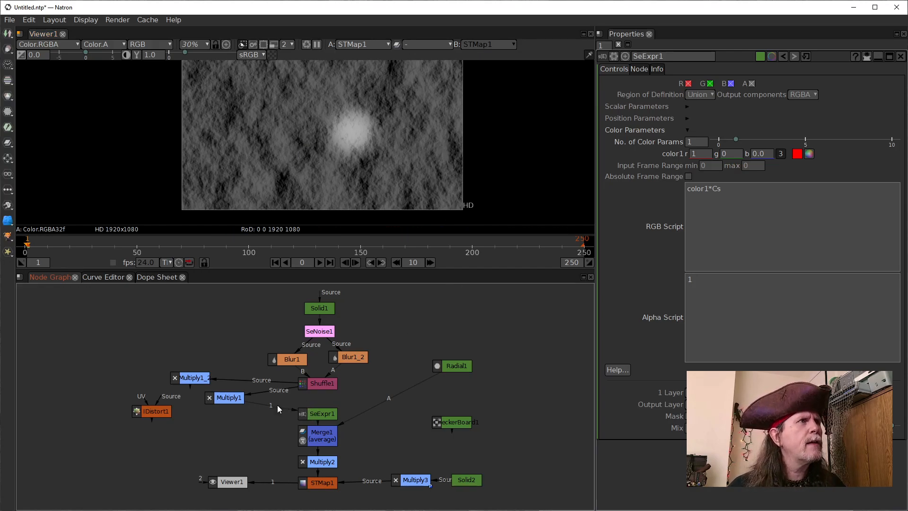
Reconnect SeExpr1's input 1 from Multiply1 to Multiply1_2, and disable Merge1 after shifting it slightly right in the node graph
drag(310, 382, 199, 377)
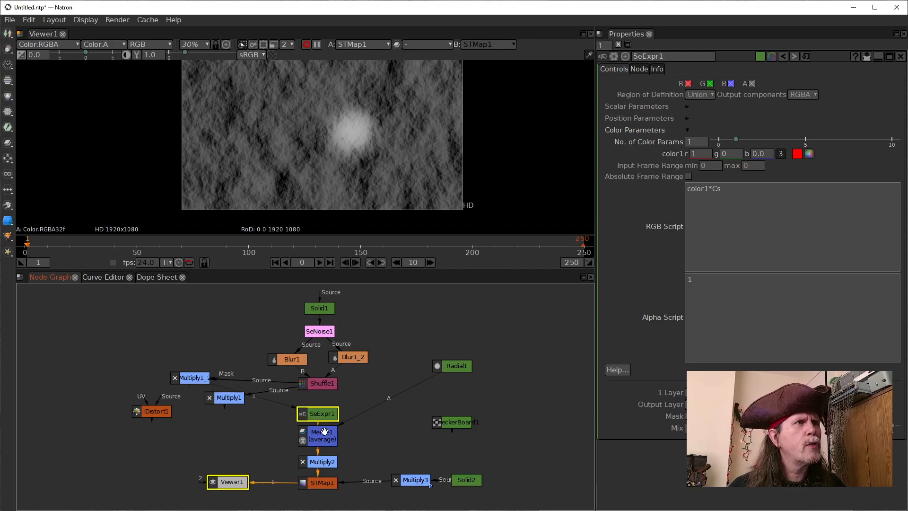
drag(324, 438, 338, 441)
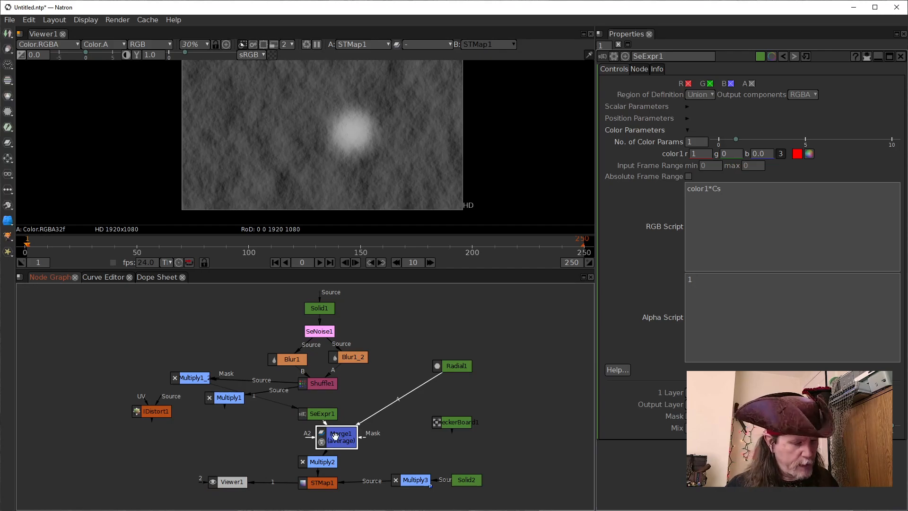
key(d)
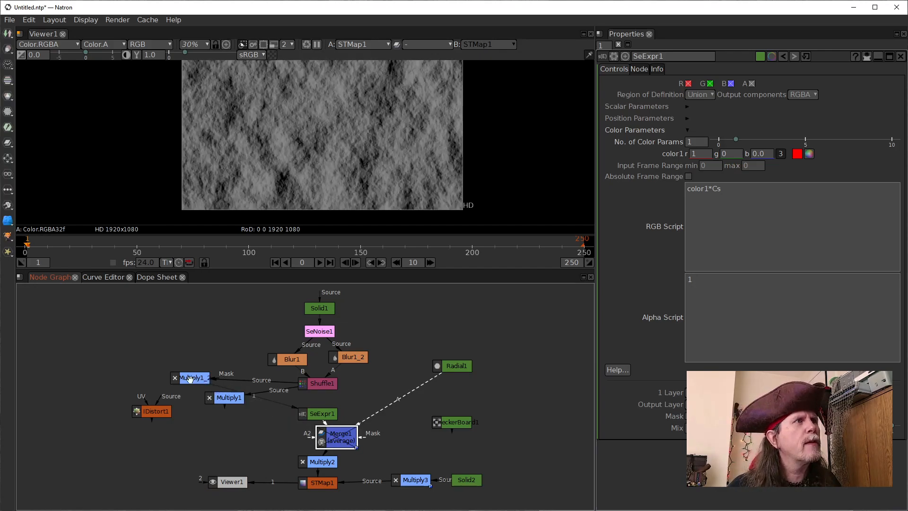
Nudge Multiply1_2 slightly up in the node graph and reopen SeExpr1's settings at the color1 values
click(189, 379)
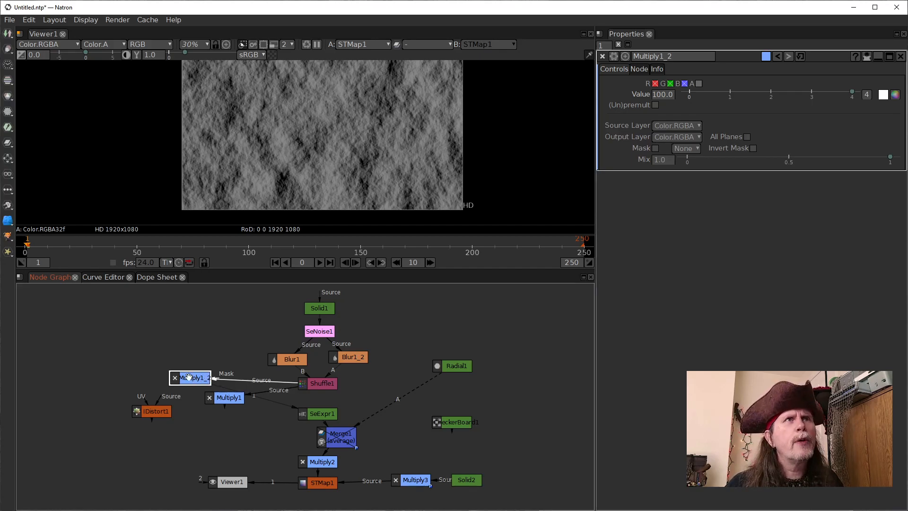
mouse_move(190, 377)
mouse_down()
mouse_move(190, 360)
mouse_move(192, 369)
mouse_up()
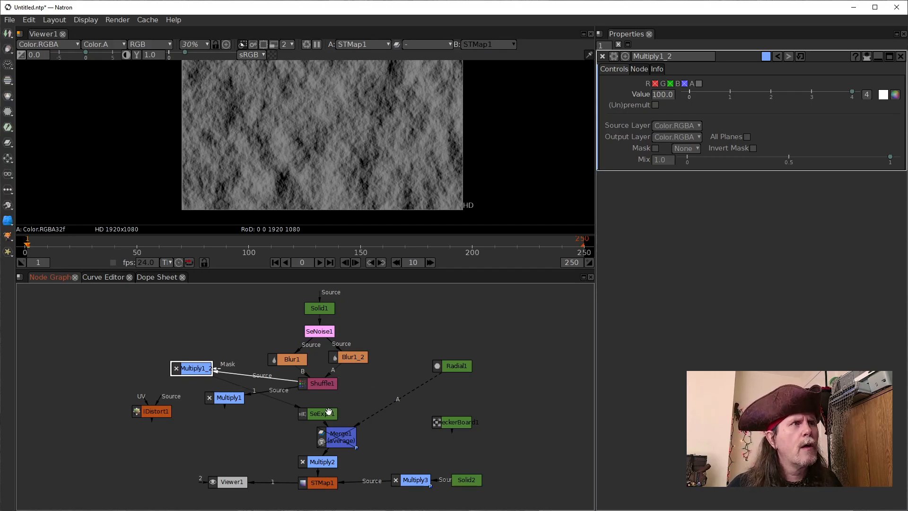
drag(194, 375, 308, 412)
click(704, 207)
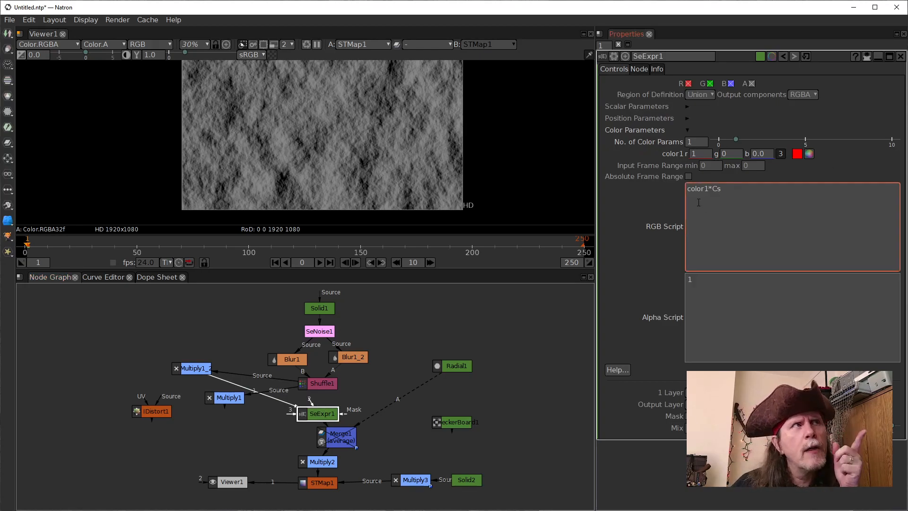
click(721, 165)
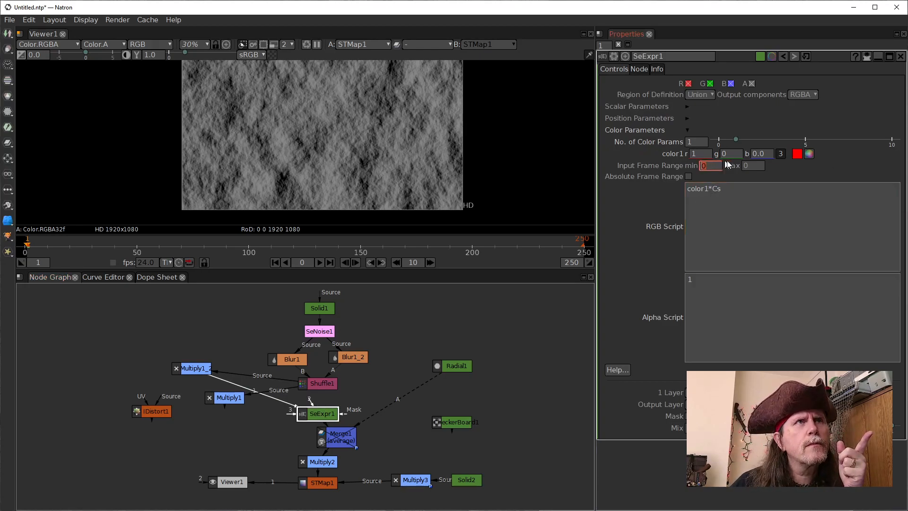
click(693, 155)
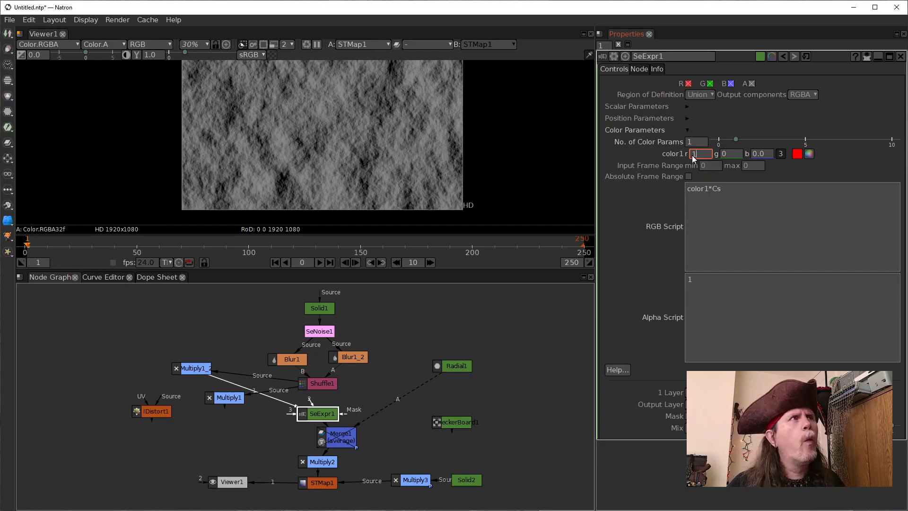
double_click(707, 155)
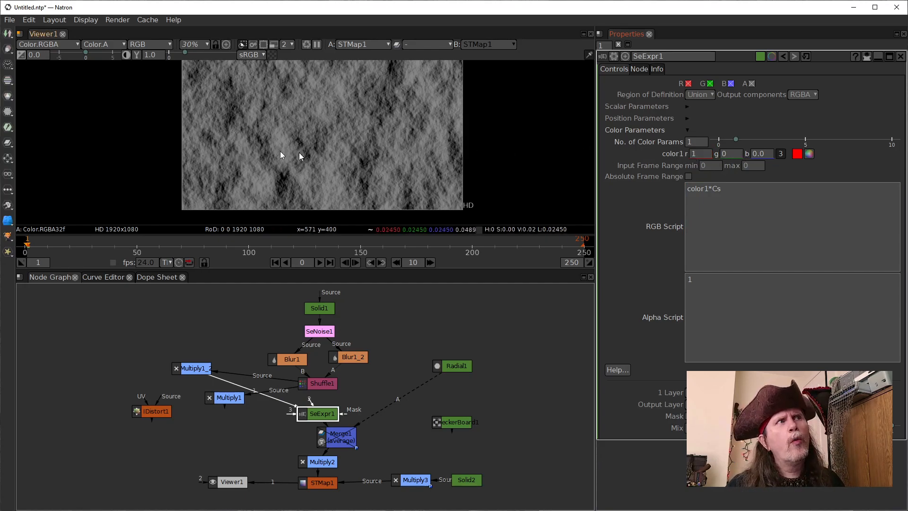
Try SeExpr1's color1 green value at 1 to compare the lighting, and set it back to 0
click(730, 155)
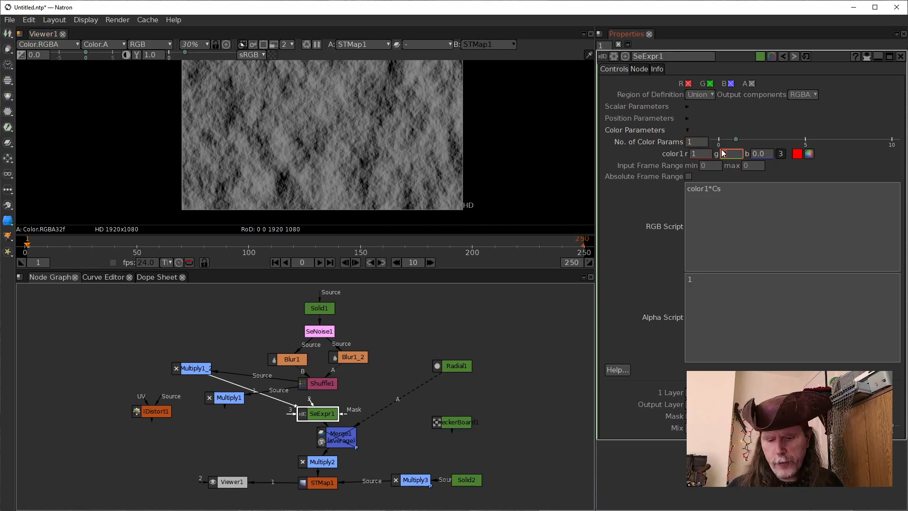
text(1)
key(Return)
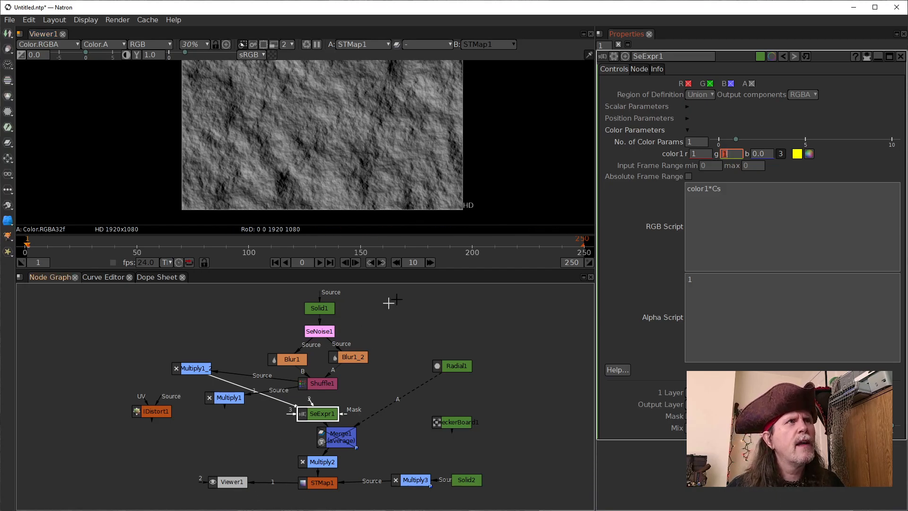
drag(731, 156, 709, 147)
text(0)
key(Return)
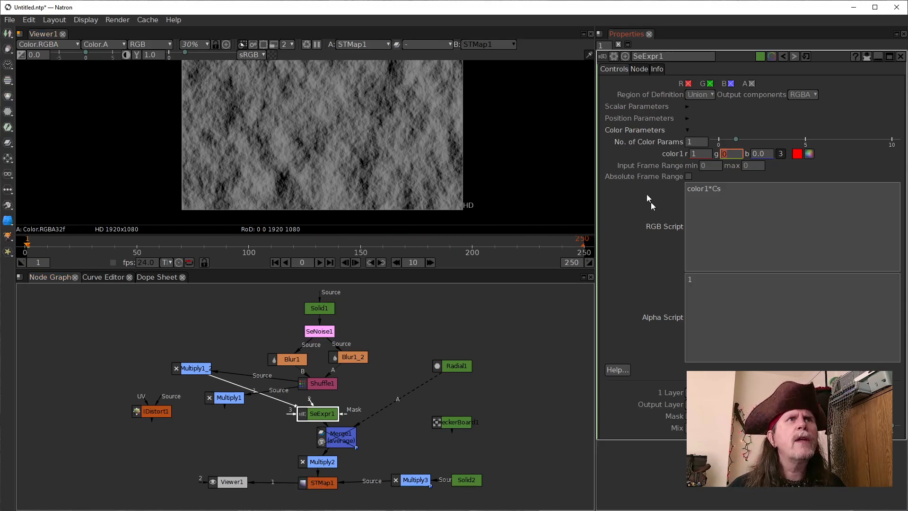
click(740, 194)
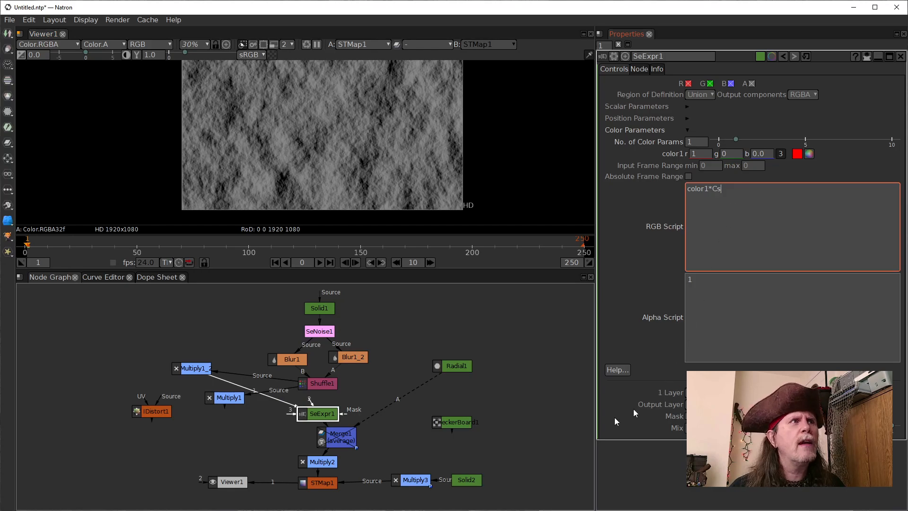
Move Solid1 up and to the left and SeNoise1 up and to the right, spreading out the top of the node graph
click(217, 442)
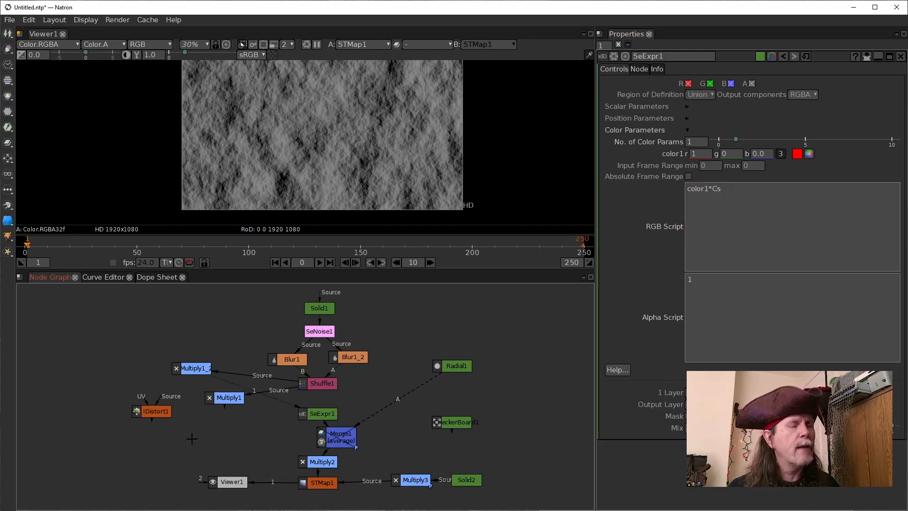
drag(314, 308, 254, 295)
drag(305, 328, 322, 309)
Add a Text node in the free area right of SeNoise1 and show it in Viewer1
click(397, 327)
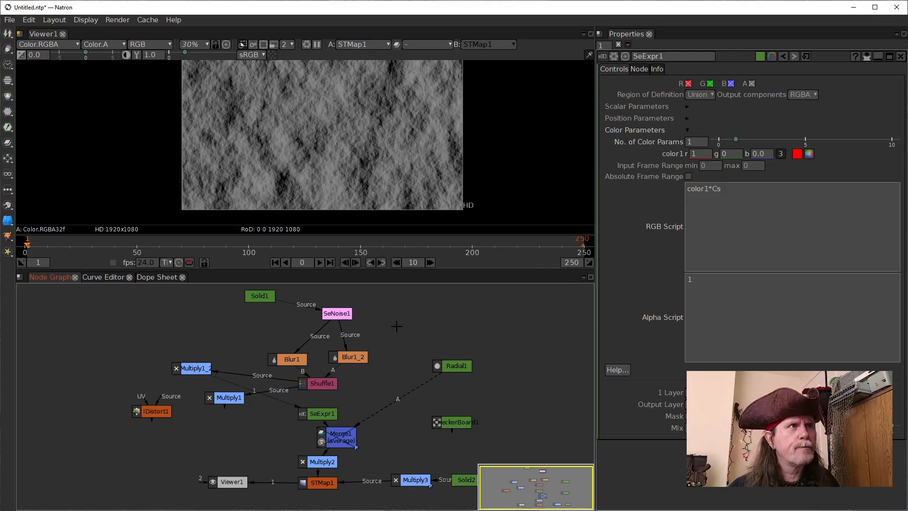
key(Tab)
text(tex)
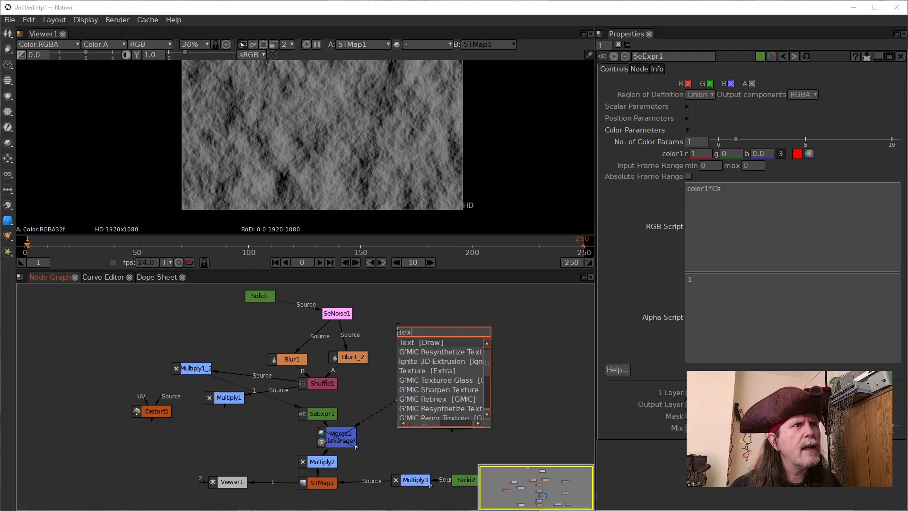
click(414, 342)
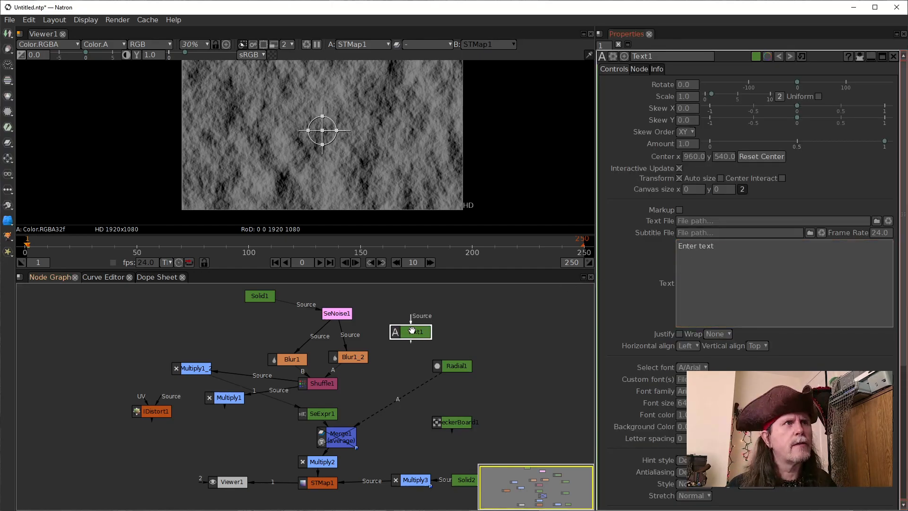
key(1)
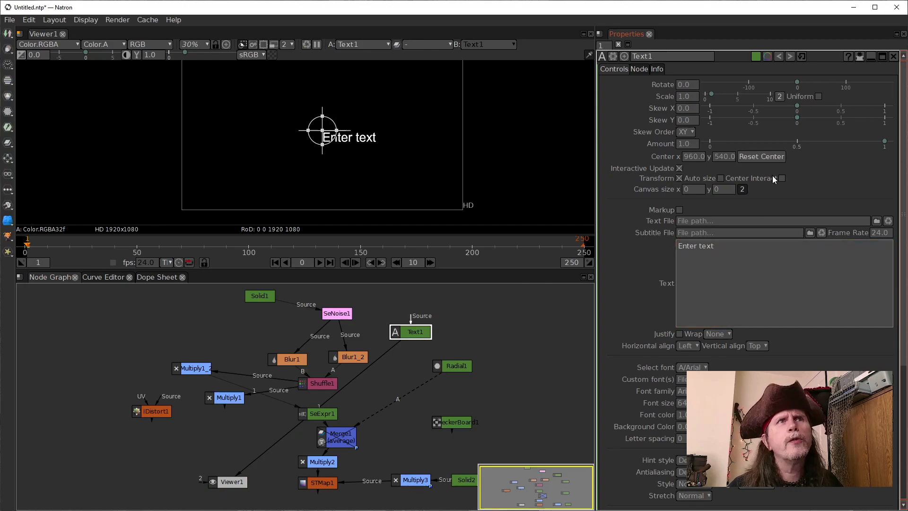
Turn on Center Interact for Text1 and set its font size to 164
click(782, 178)
double_click(685, 405)
scroll(678, 406, up, 8)
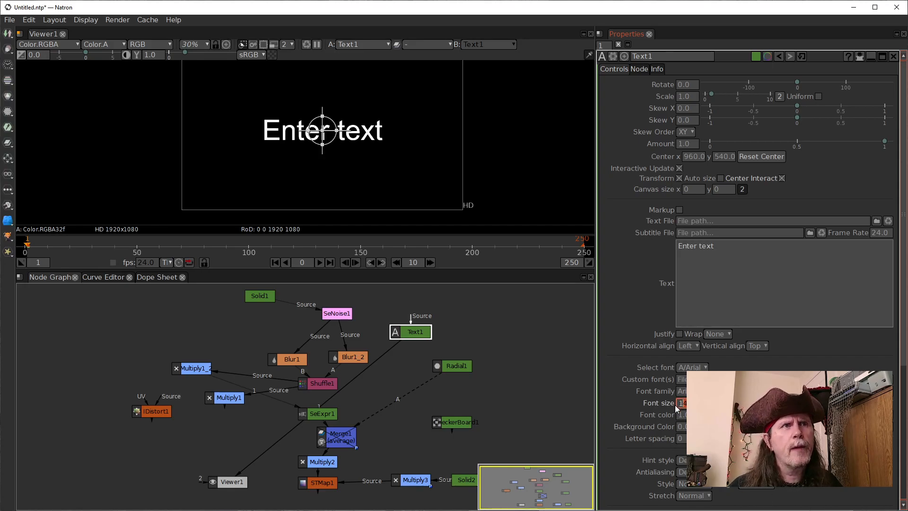
scroll(680, 407, up, 2)
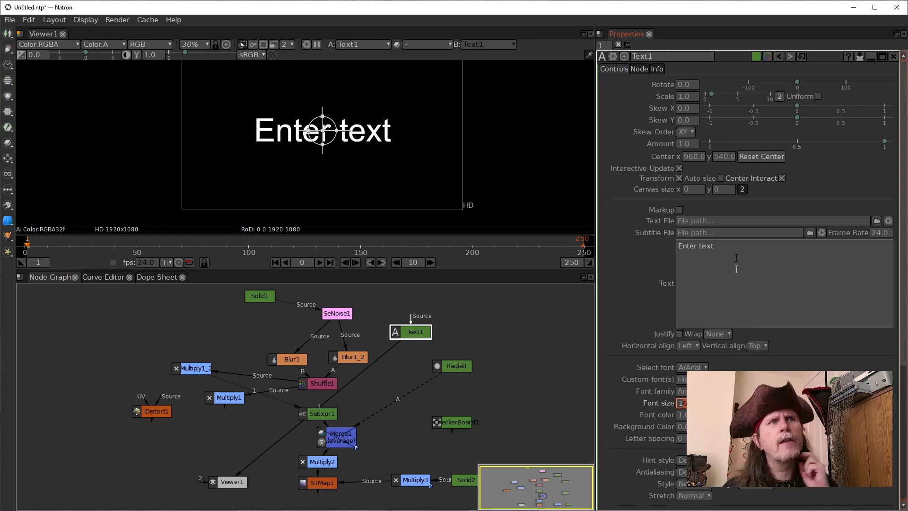
Set Text1's font weight to Ultra heavy
scroll(739, 288, down, 5)
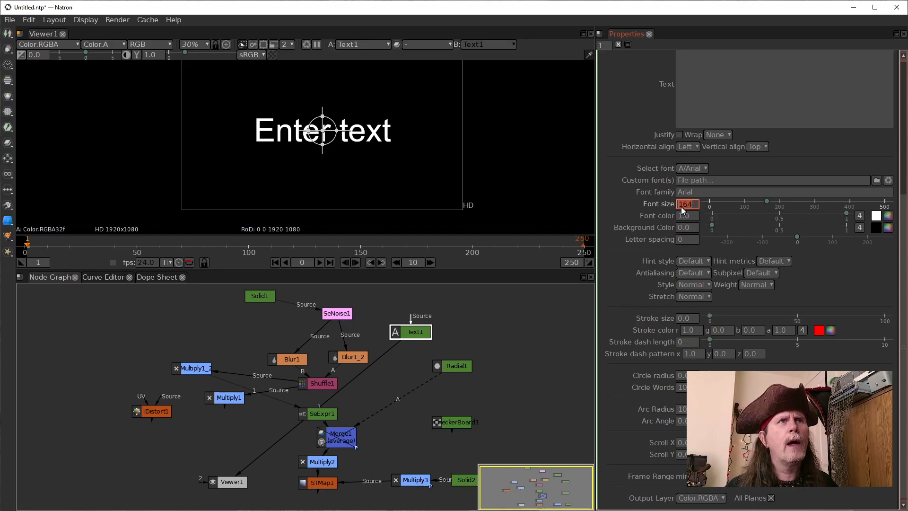
click(754, 285)
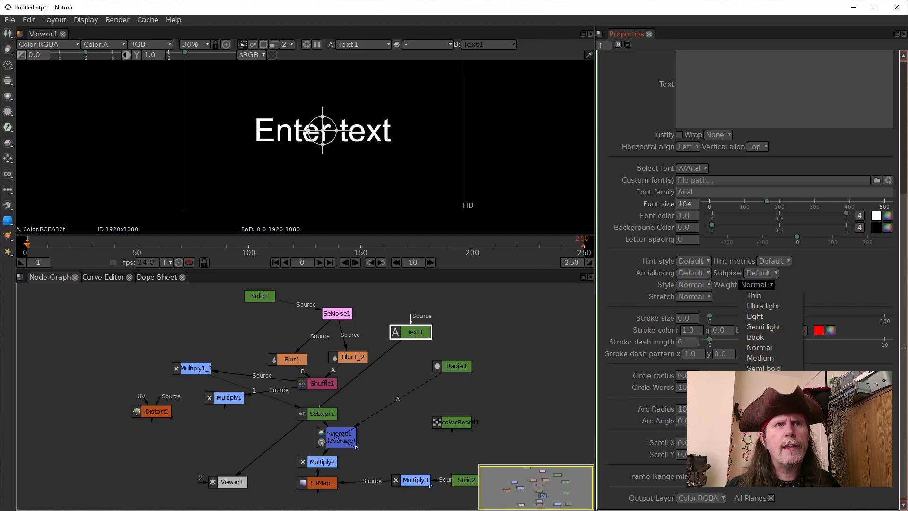
click(761, 410)
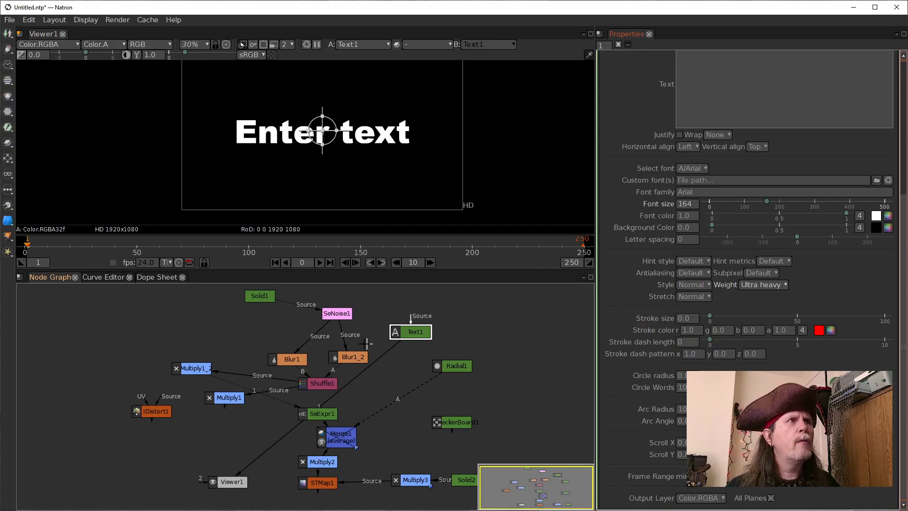
Add a Dot below SeNoise1 to feed Blur1 and Blur1_2, and connect its input to Text1 instead of the noise
click(337, 314)
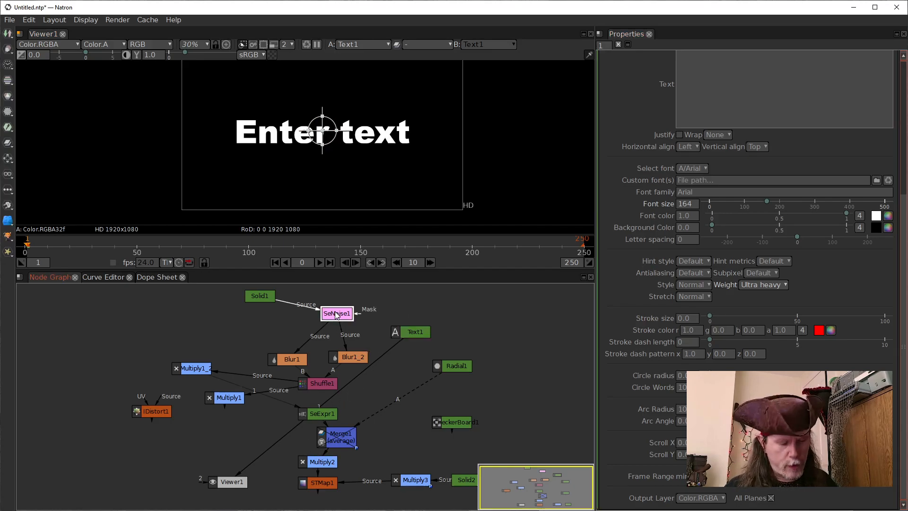
key(shift+period)
drag(333, 314, 415, 321)
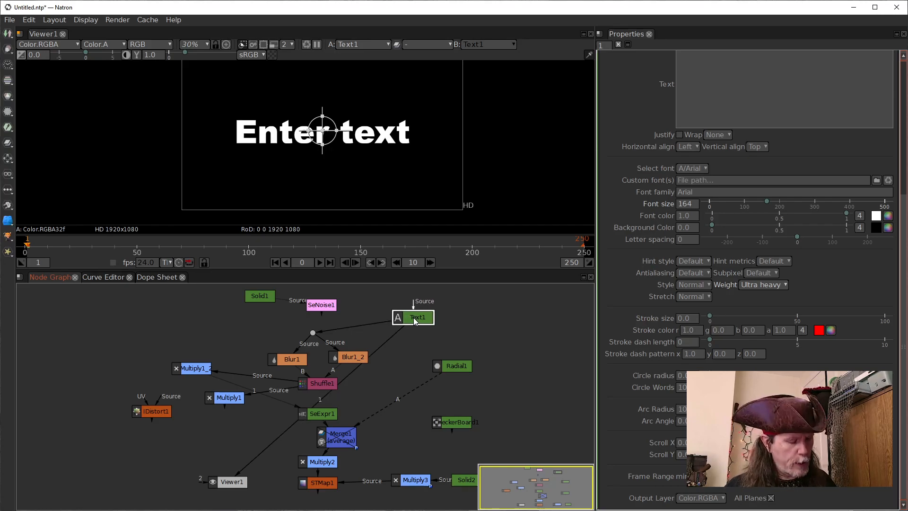
Add a Blur node after Text1 and place it between Text1 and the Dot
key(Tab)
text(blur)
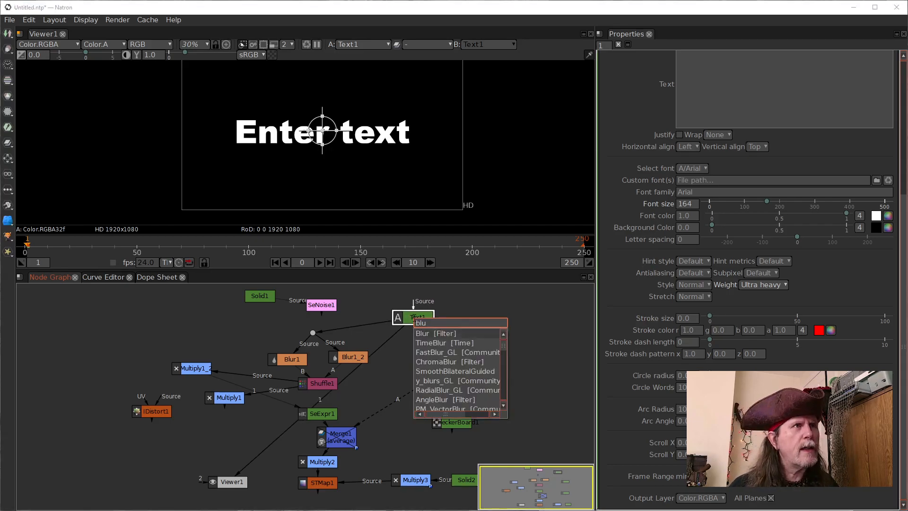
key(Return)
drag(416, 339, 370, 315)
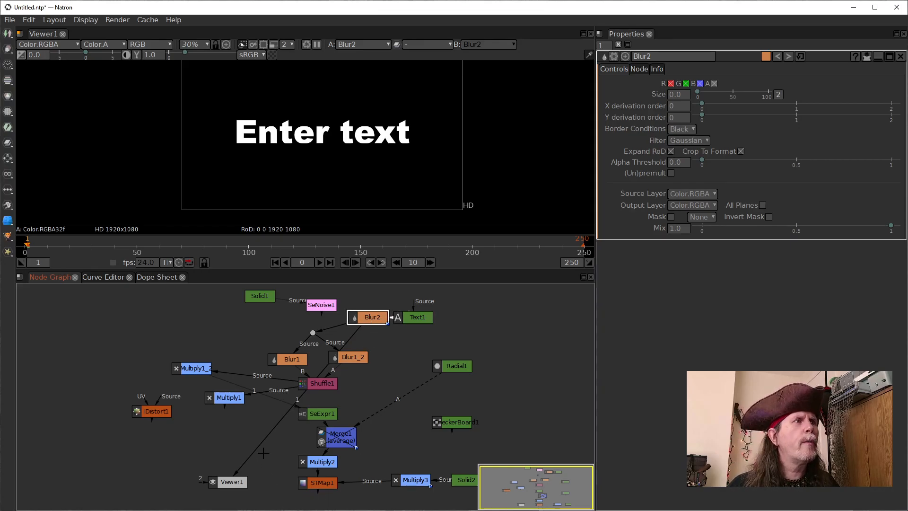
Connect Viewer1 to STMap1 and open Solid2's settings
drag(256, 445, 315, 481)
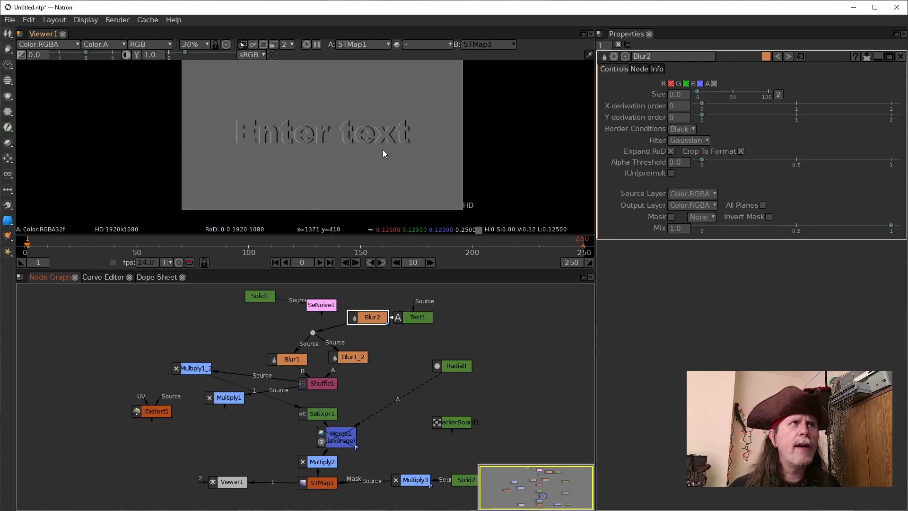
click(466, 477)
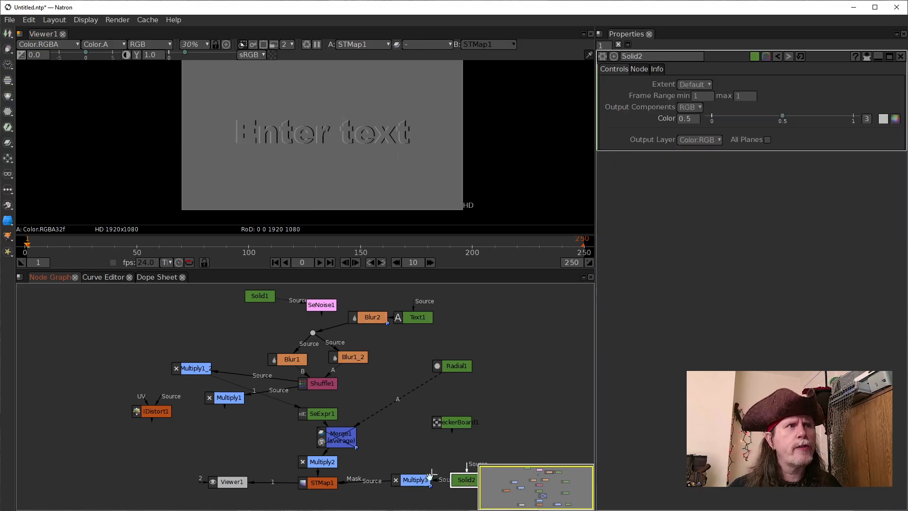
Set the value of Multiply3 to 4
click(413, 479)
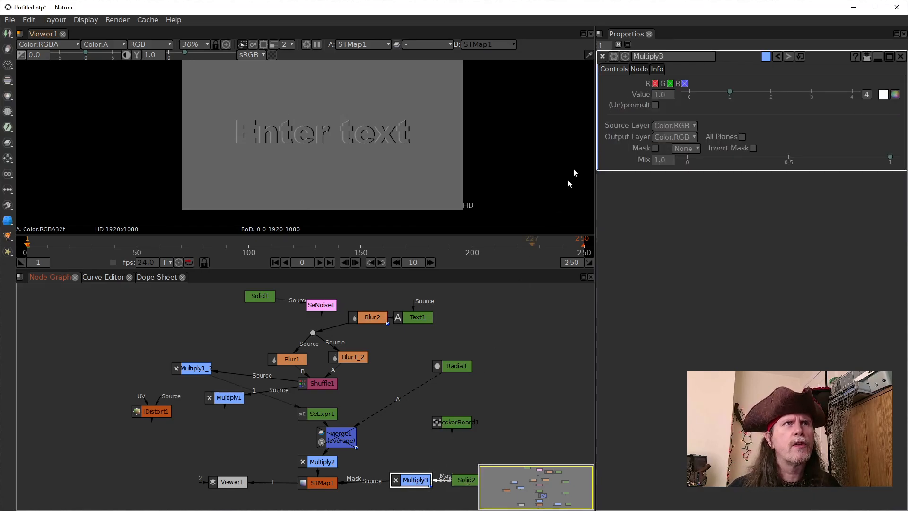
scroll(654, 95, up, 2)
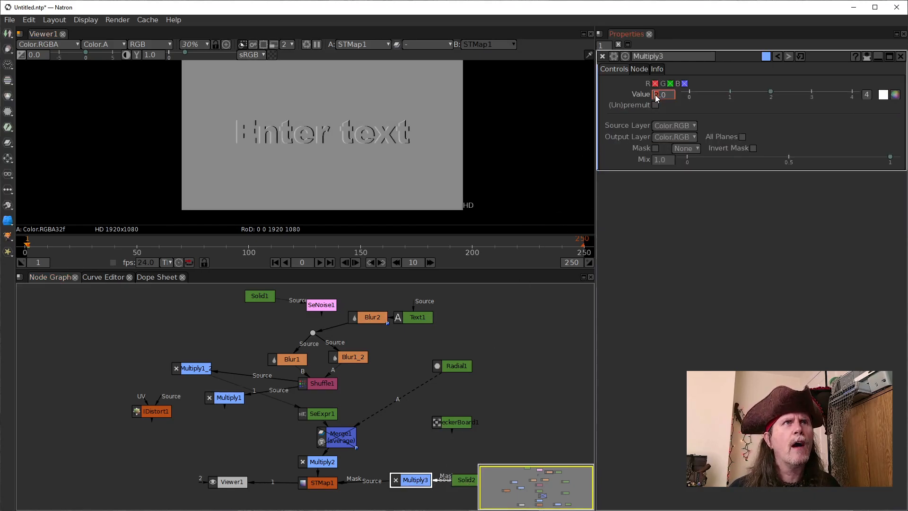
scroll(655, 95, up, 1)
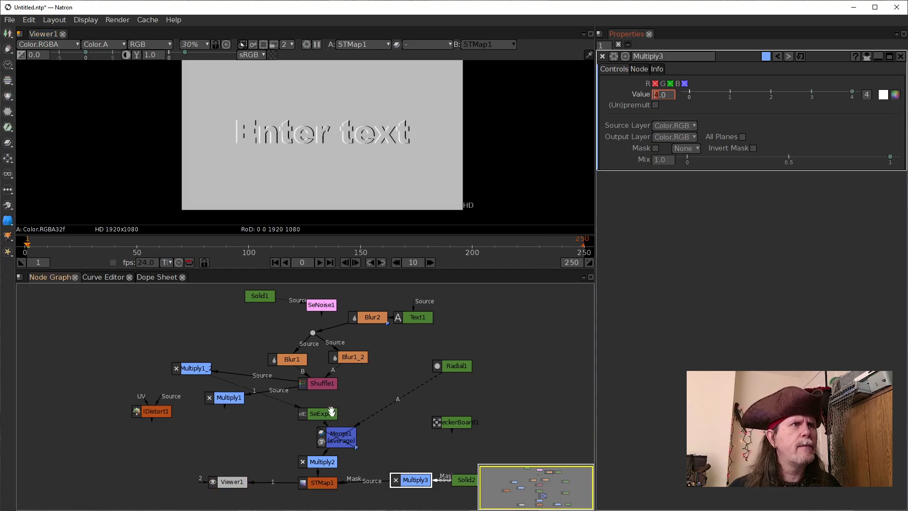
Set the green component of SeExpr1's color1 to 1 and check the lighting on the text
click(372, 319)
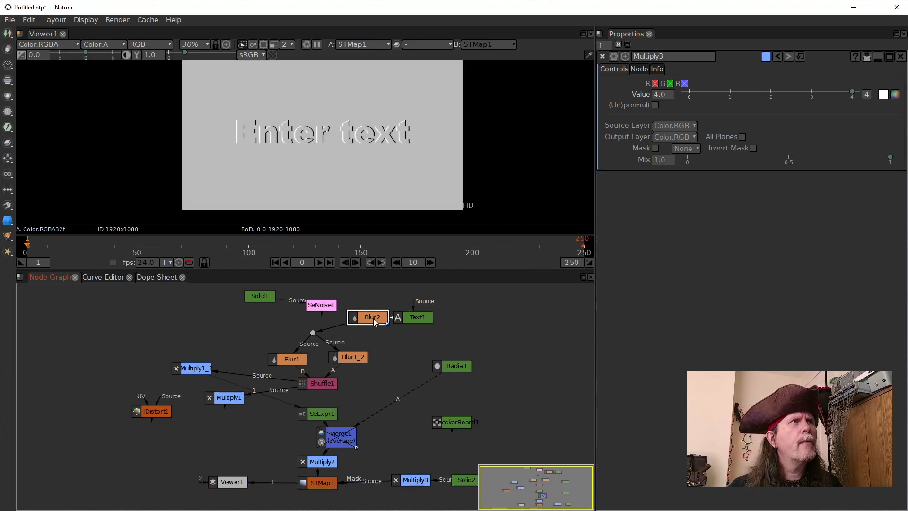
click(326, 416)
click(723, 153)
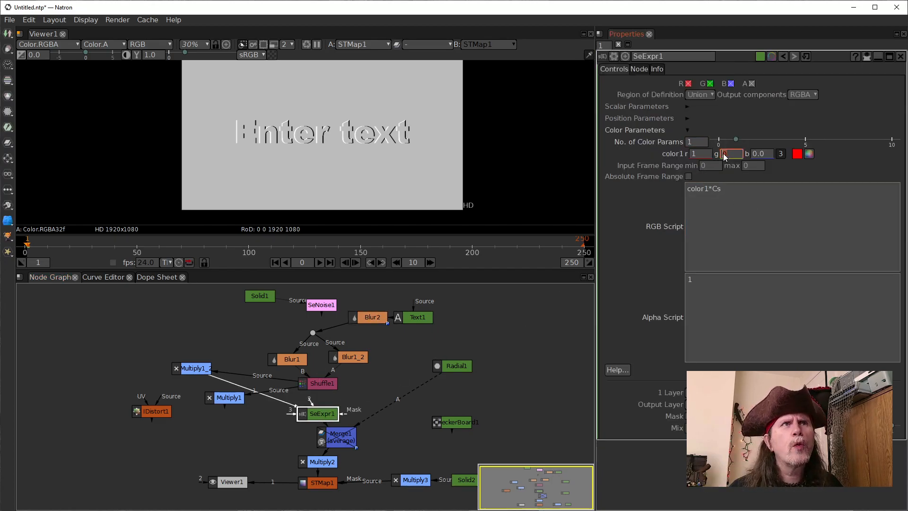
text(1)
key(Return)
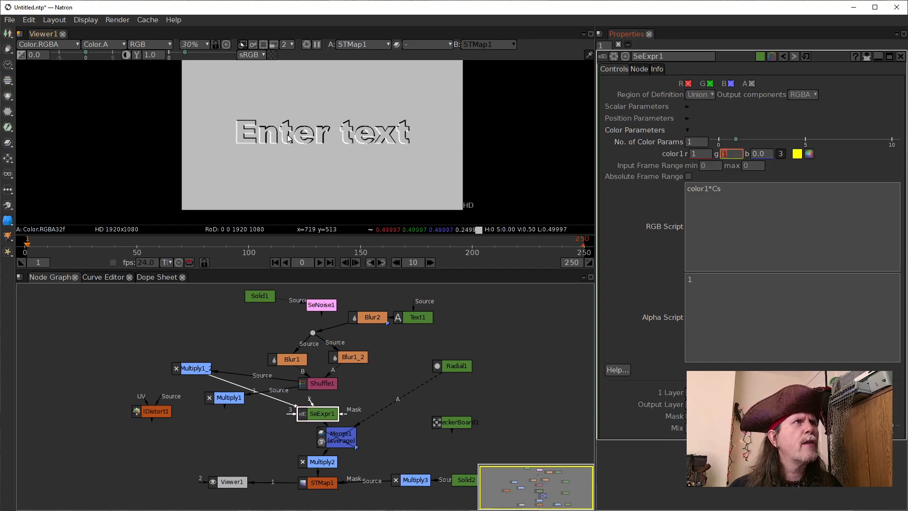
scroll(288, 134, up, 6)
scroll(366, 138, up, 2)
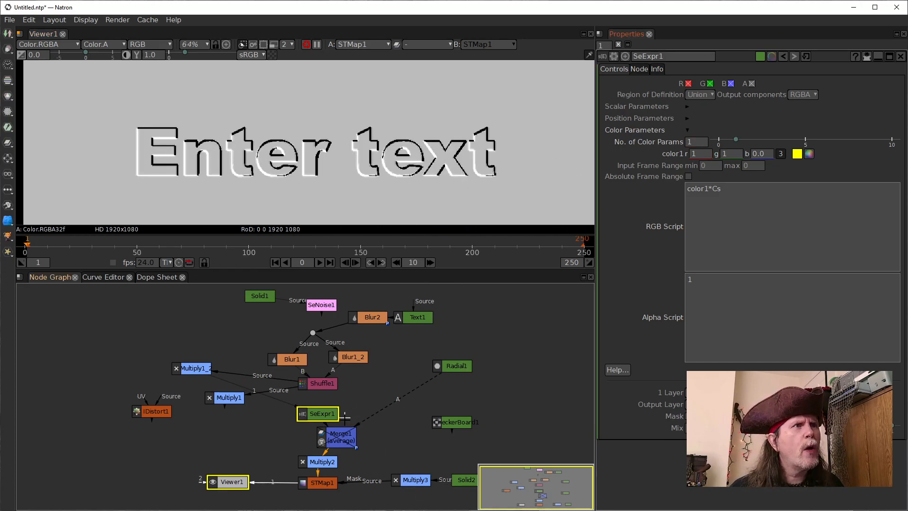
click(320, 482)
click(372, 456)
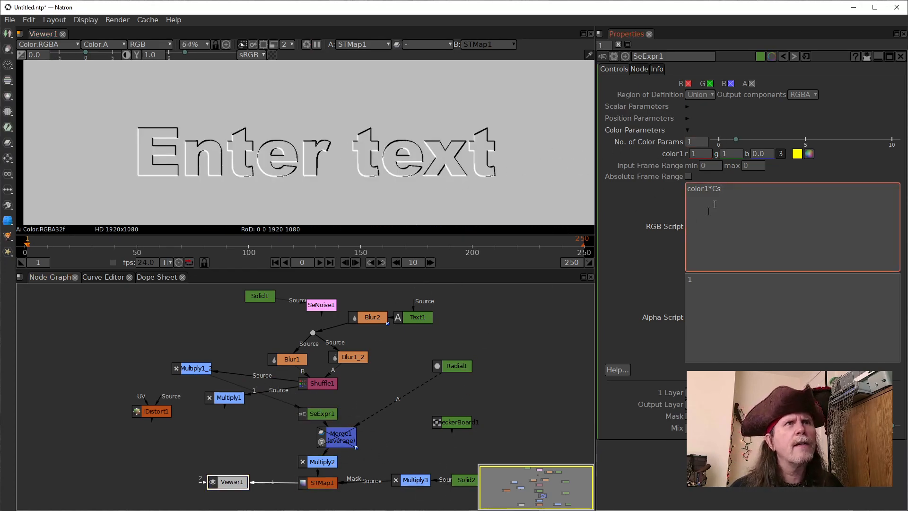
click(698, 154)
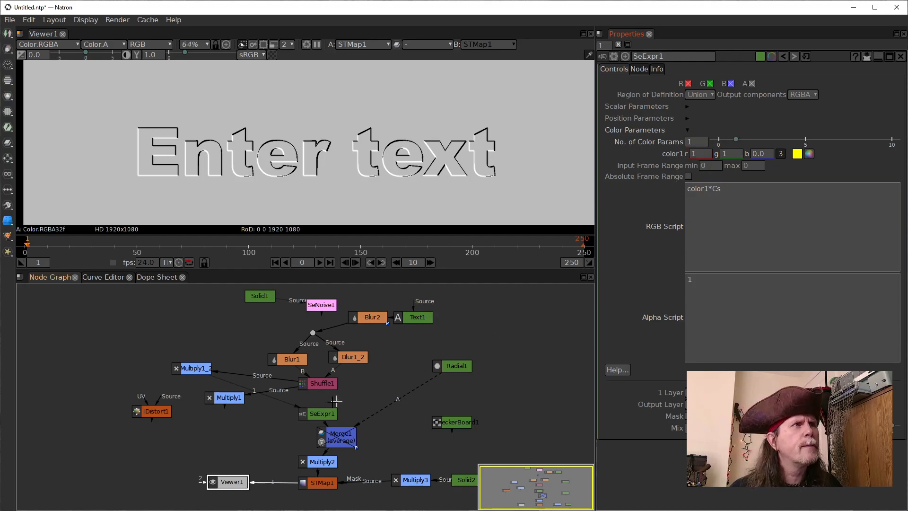
Try a value of .0001 on Multiply2 and put it back to .001
click(324, 464)
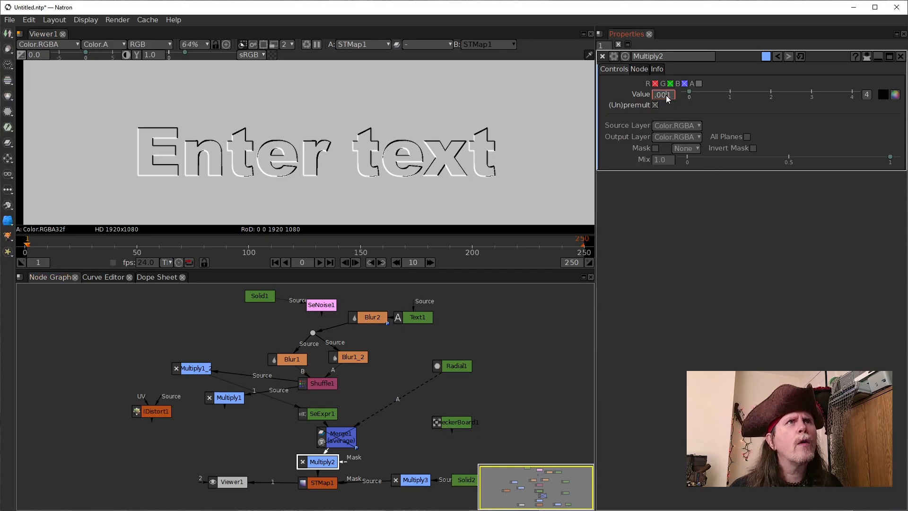
text(0)
key(Return)
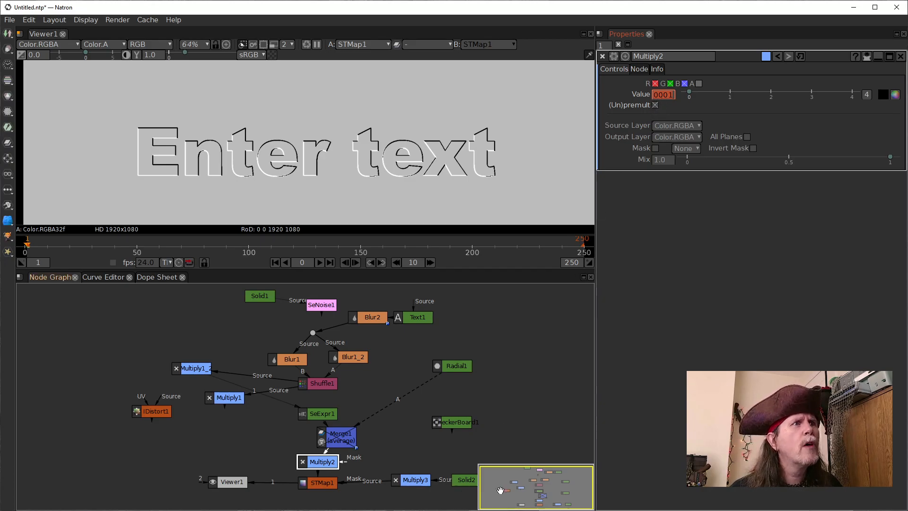
click(670, 98)
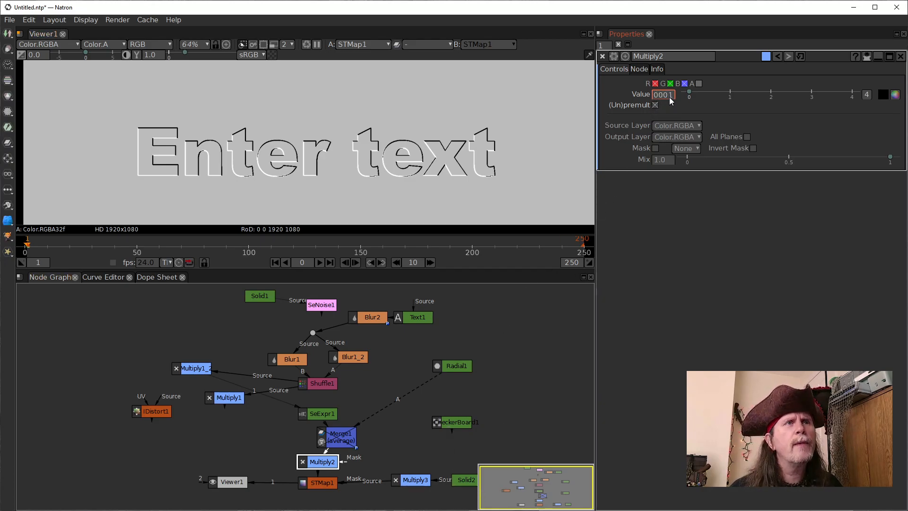
Try a value of 2 on Multiply3 and return it to 4
click(418, 481)
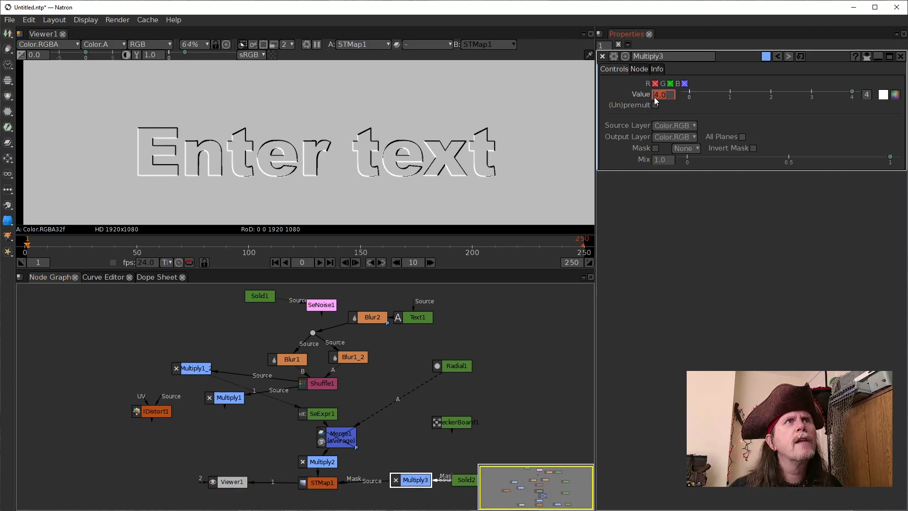
scroll(654, 97, down, 3)
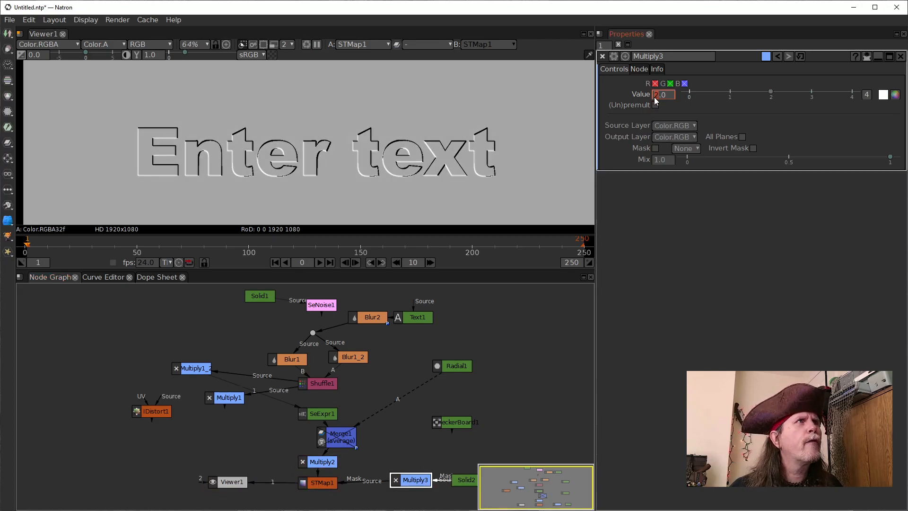
scroll(653, 98, up, 3)
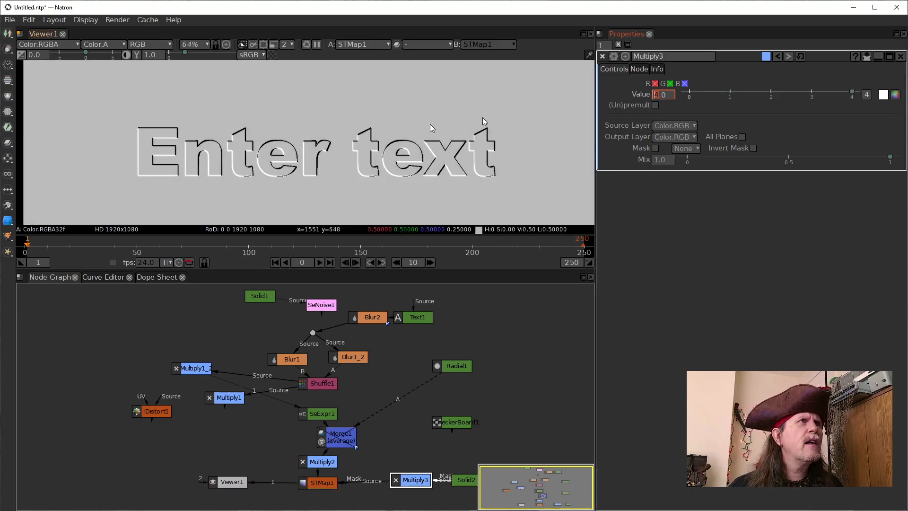
Inspect the embossed letter edges up close and try Blur2 sizes of 11 and 51
scroll(407, 178, up, 10)
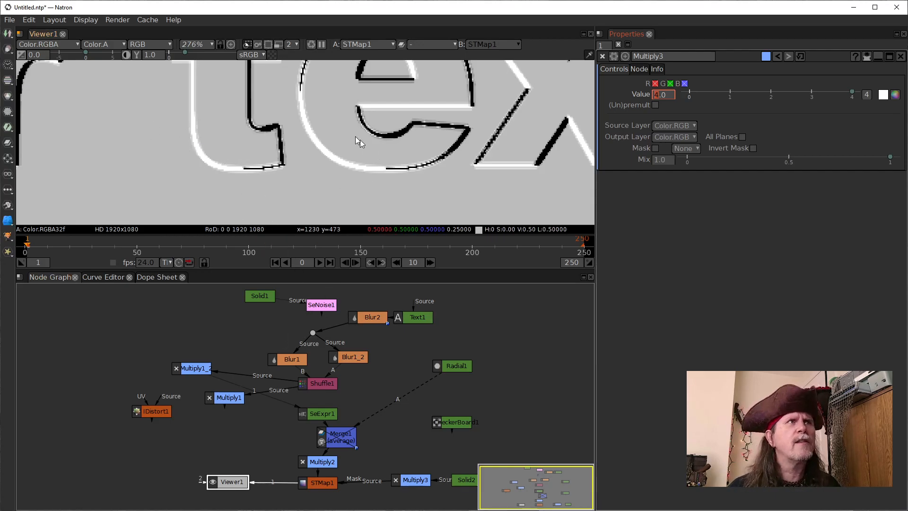
scroll(347, 141, down, 2)
drag(388, 114, 385, 153)
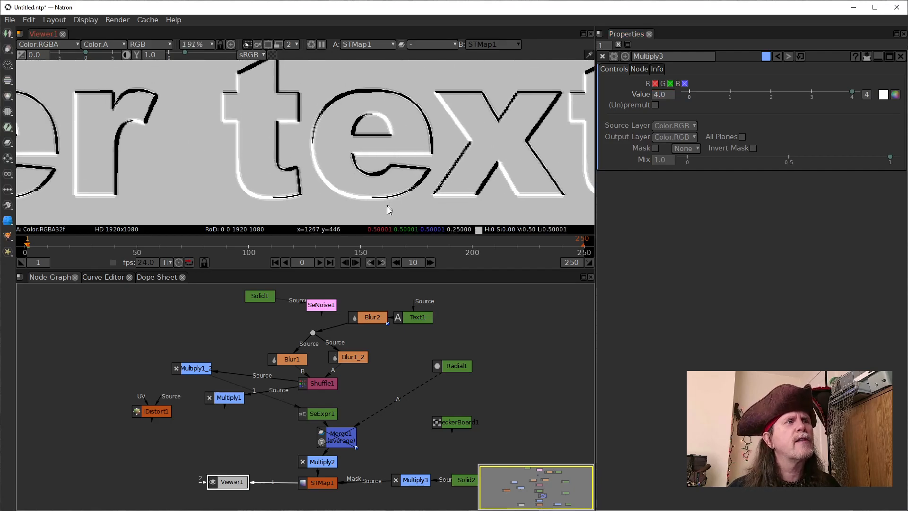
scroll(336, 327, down, 3)
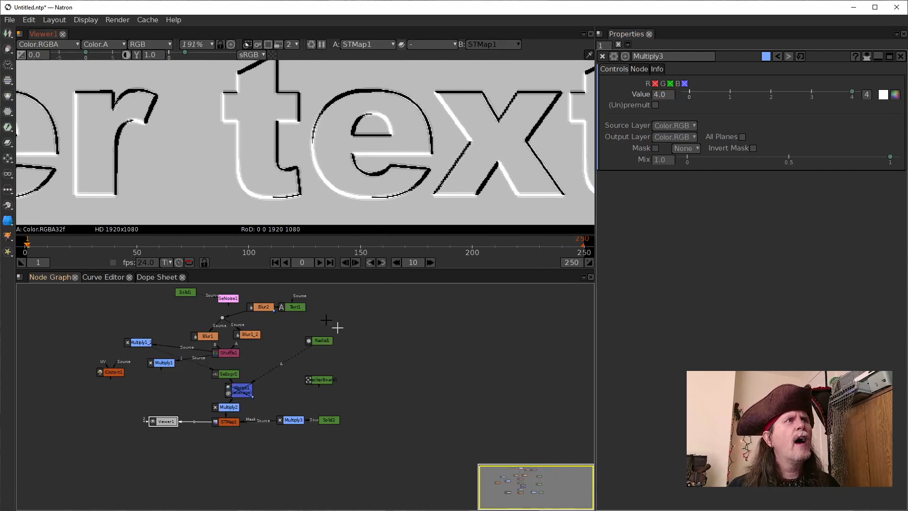
double_click(265, 309)
text(11)
key(Return)
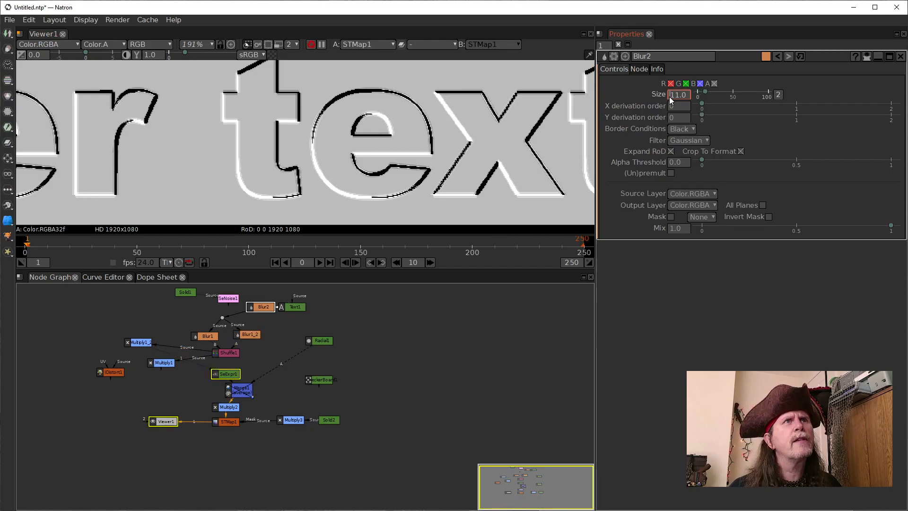
scroll(668, 97, up, 4)
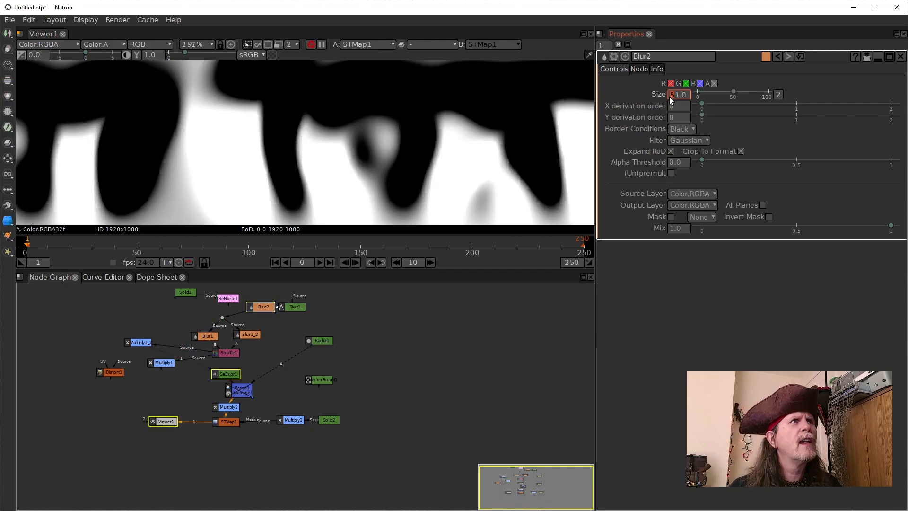
scroll(668, 97, down, 4)
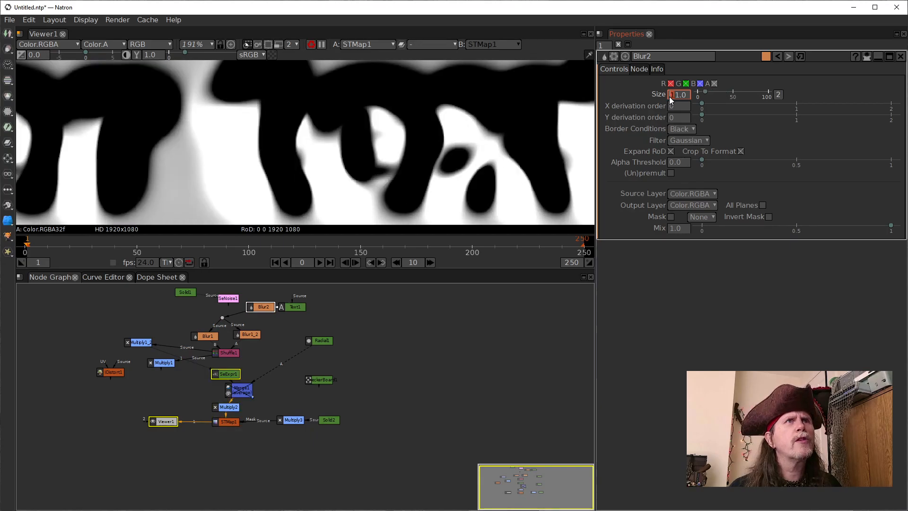
scroll(669, 97, down, 1)
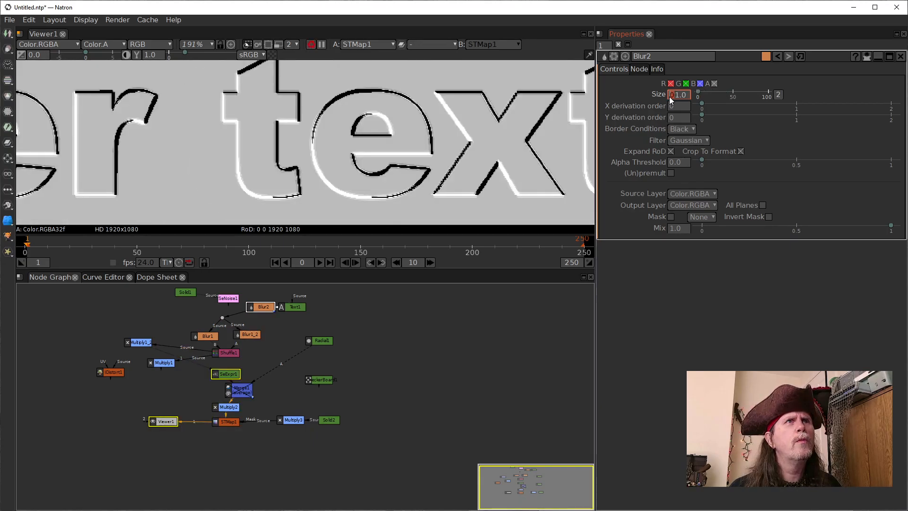
Set the blur size of Blur2 to 2
scroll(669, 96, up, 1)
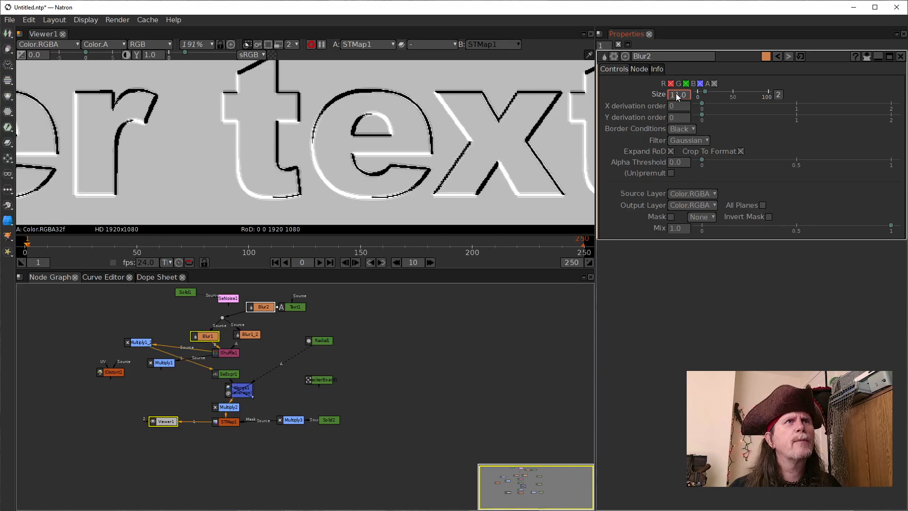
scroll(676, 93, down, 4)
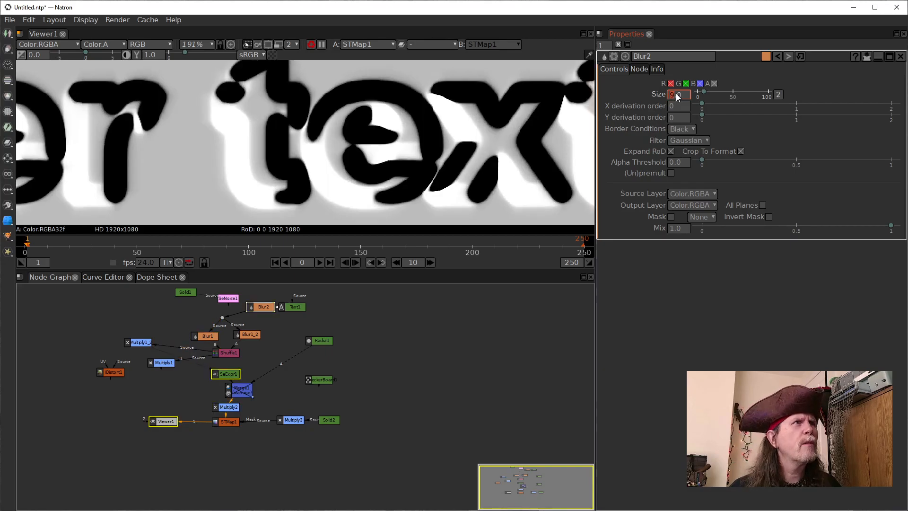
scroll(676, 92, down, 4)
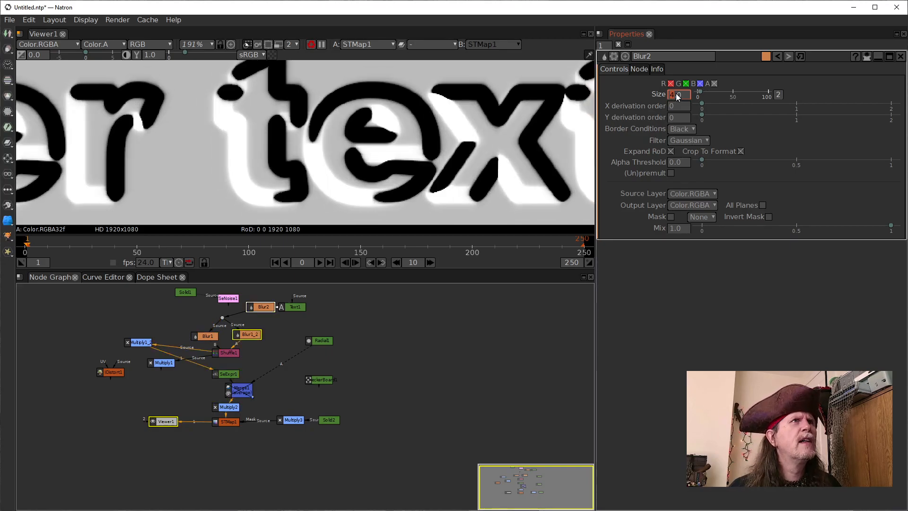
scroll(676, 93, down, 1)
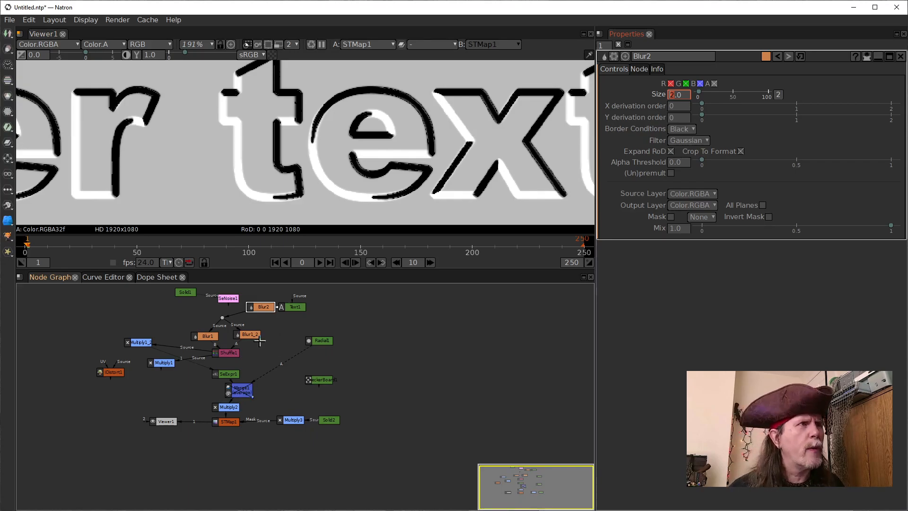
Move Multiply1_2 closer to Multiply1 in the graph and set its value to 3
click(133, 343)
drag(133, 341, 150, 349)
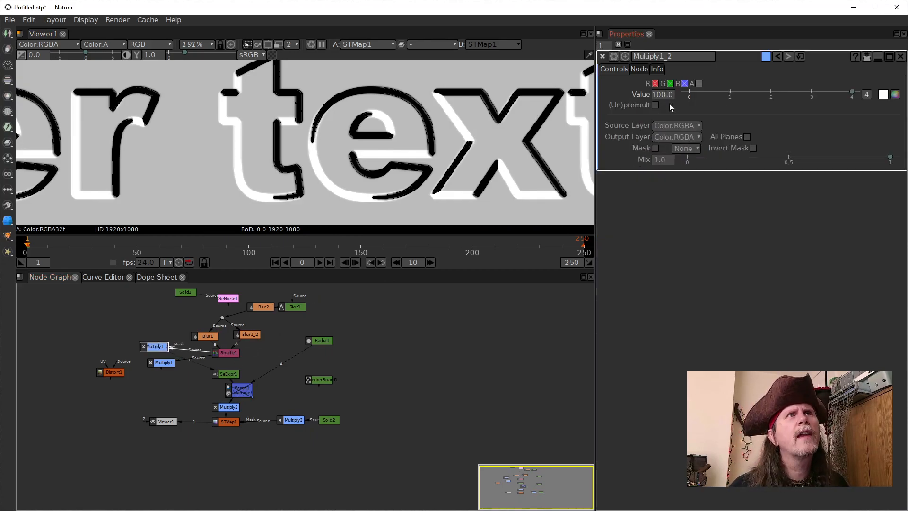
scroll(661, 98, down, 3)
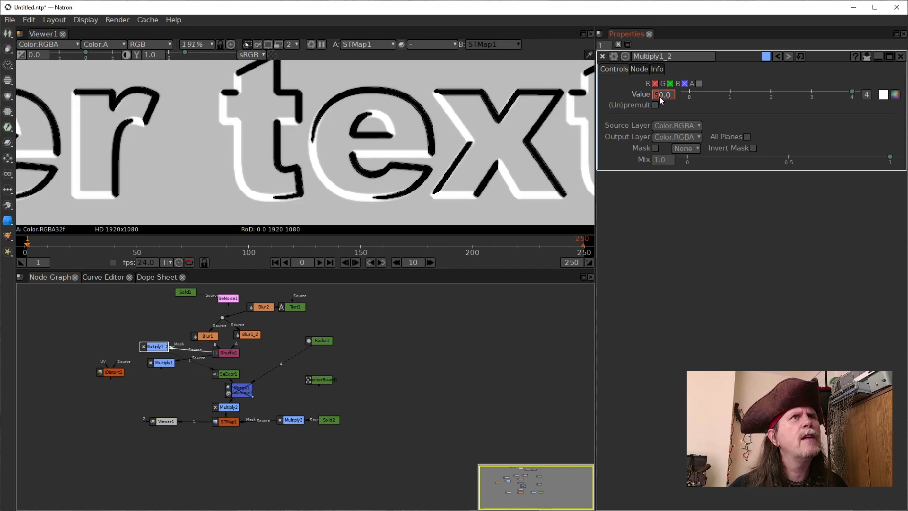
scroll(659, 96, down, 5)
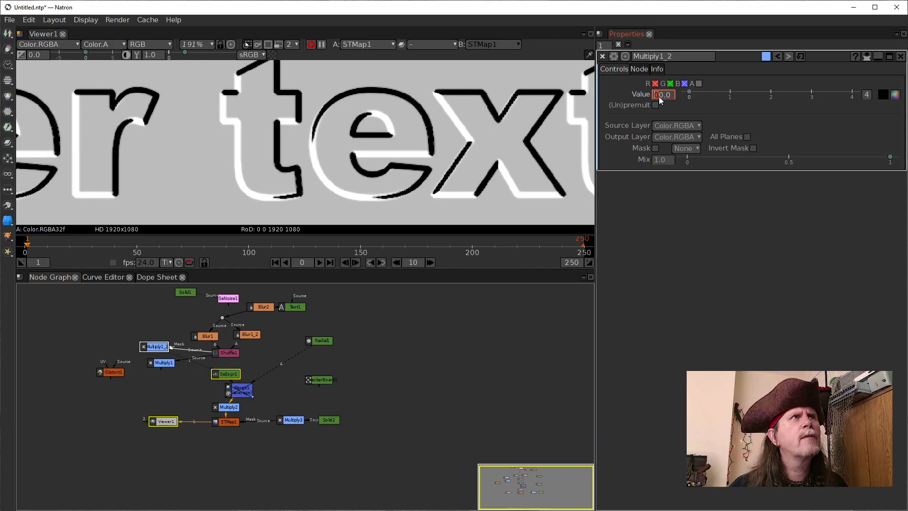
scroll(659, 96, up, 1)
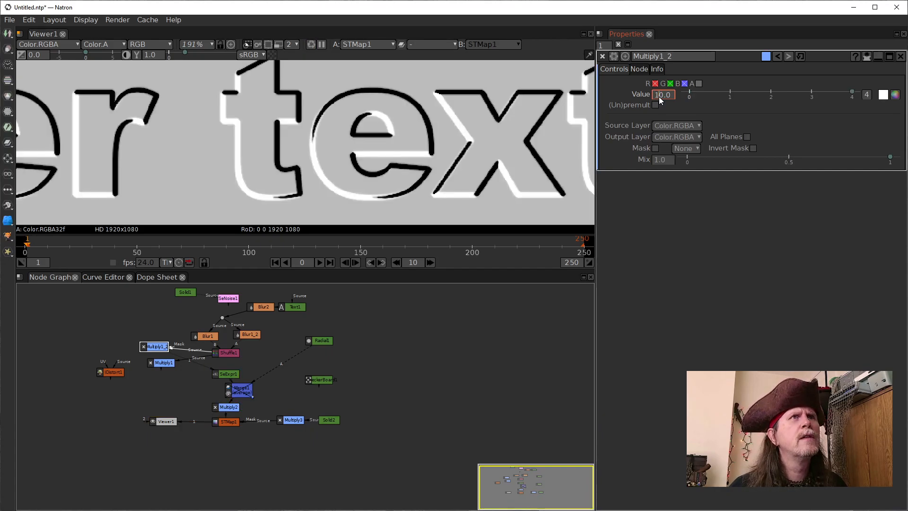
scroll(659, 96, down, 4)
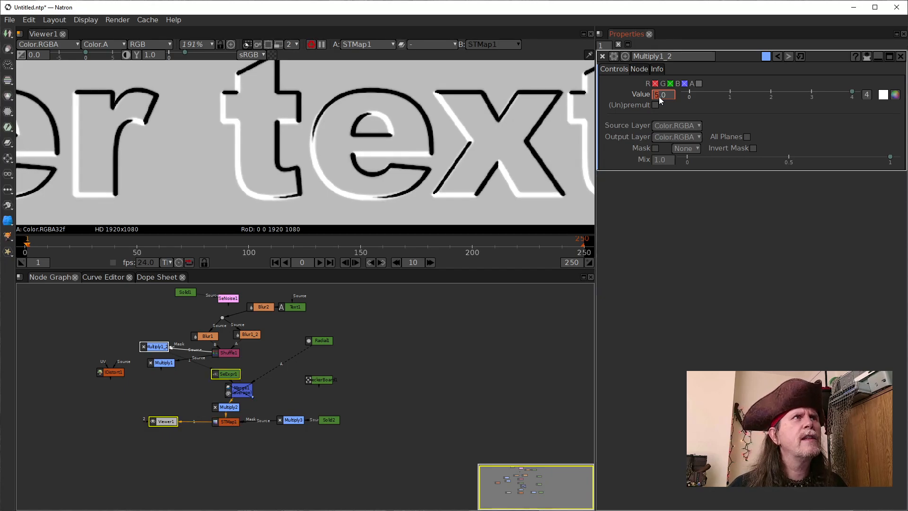
scroll(659, 97, down, 2)
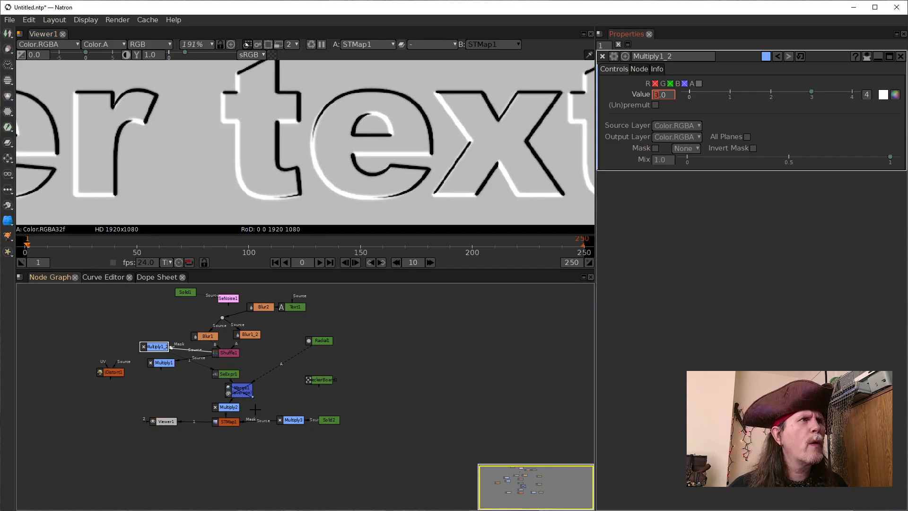
Lower Multiply2's value to a smaller decimal starting with .0000 to weaken the displacement
click(232, 407)
double_click(661, 95)
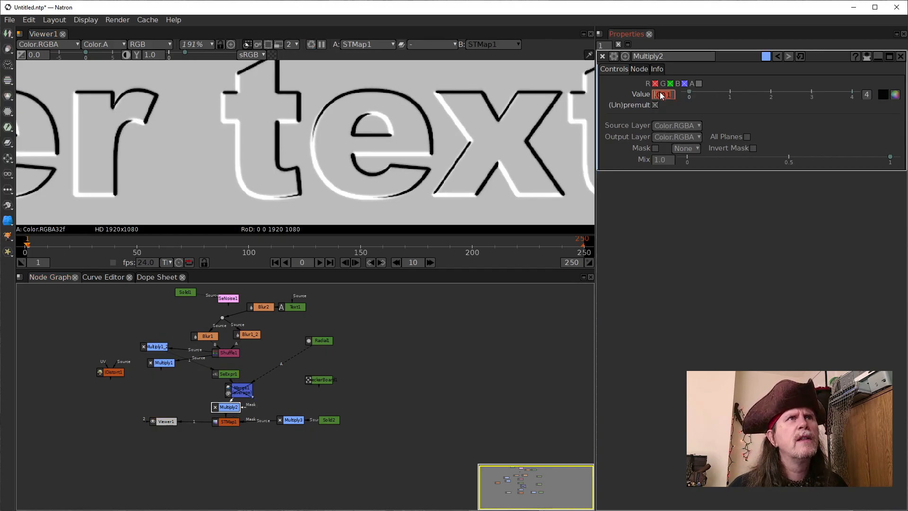
text(000)
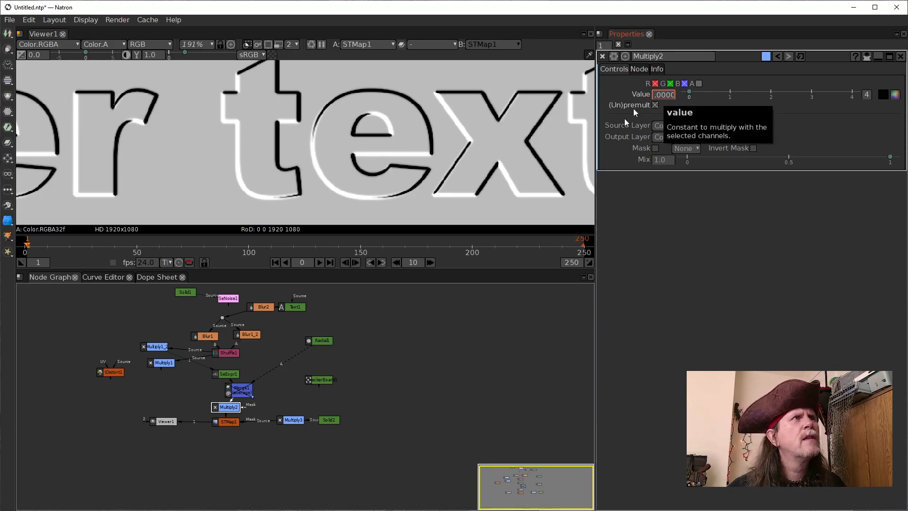
key(Return)
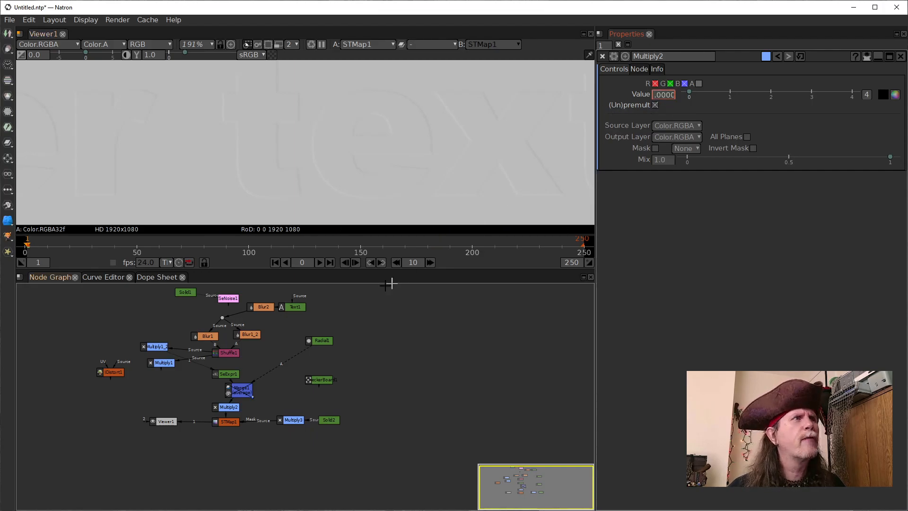
Set the value of Multiply1_2 to 100 and view the whole embossed text
click(226, 356)
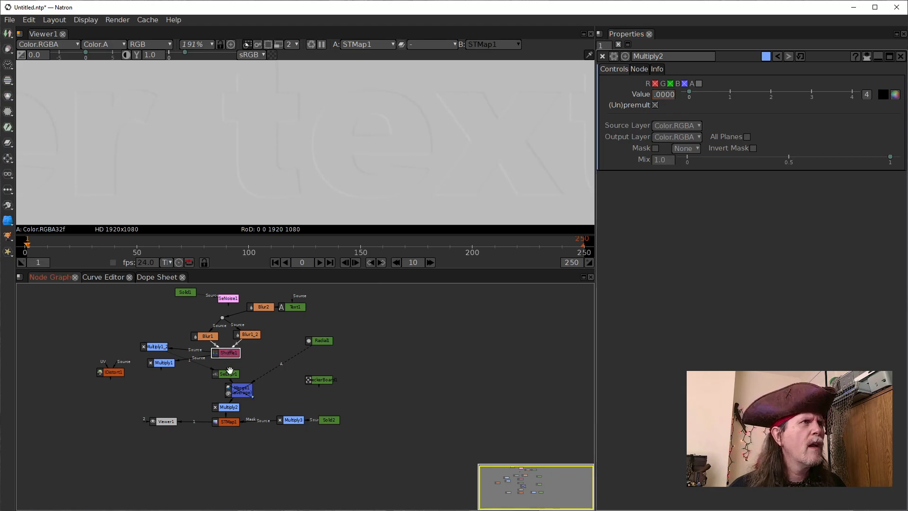
click(150, 346)
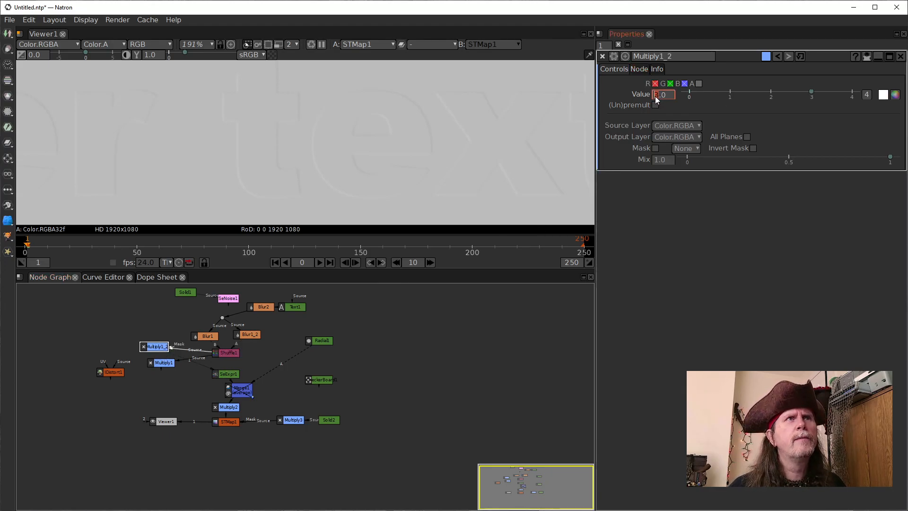
key(Return)
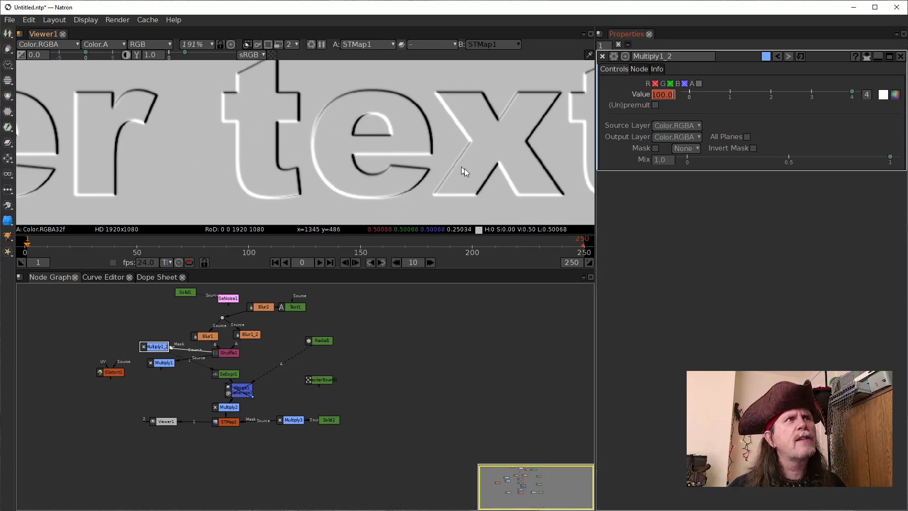
scroll(293, 138, down, 2)
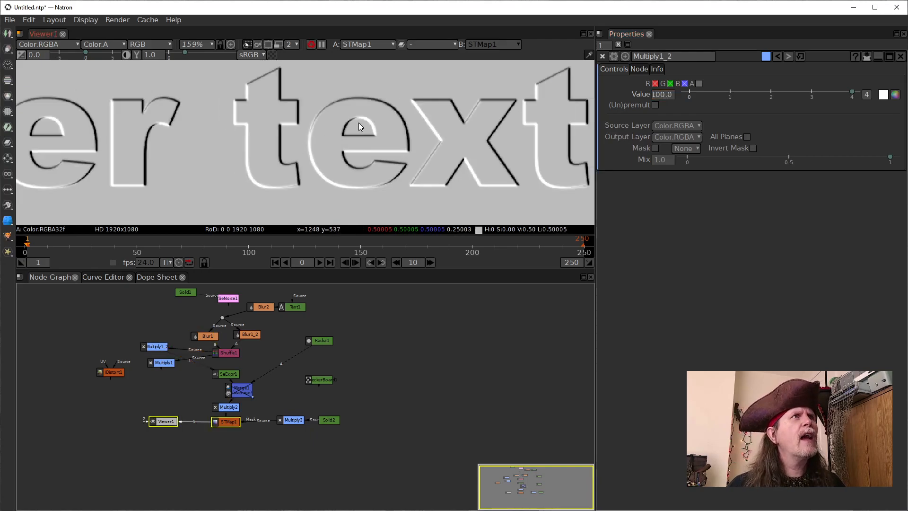
scroll(371, 129, down, 4)
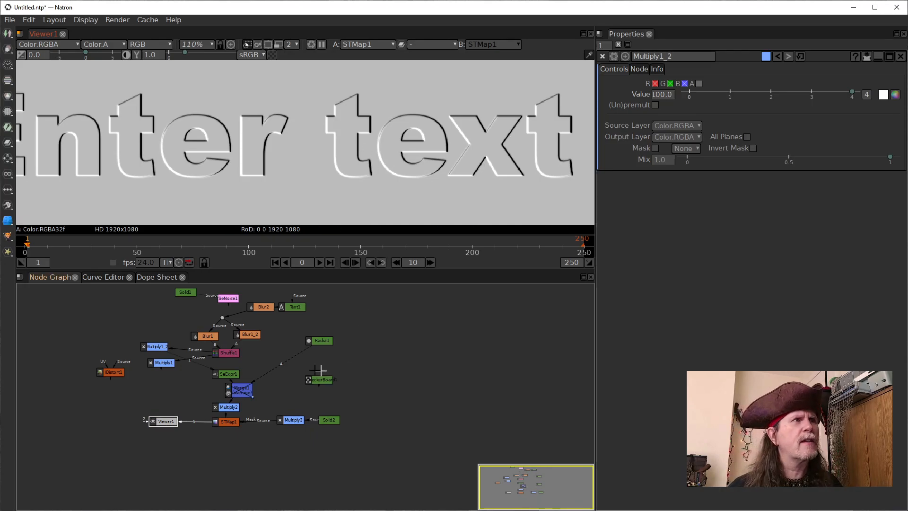
click(289, 420)
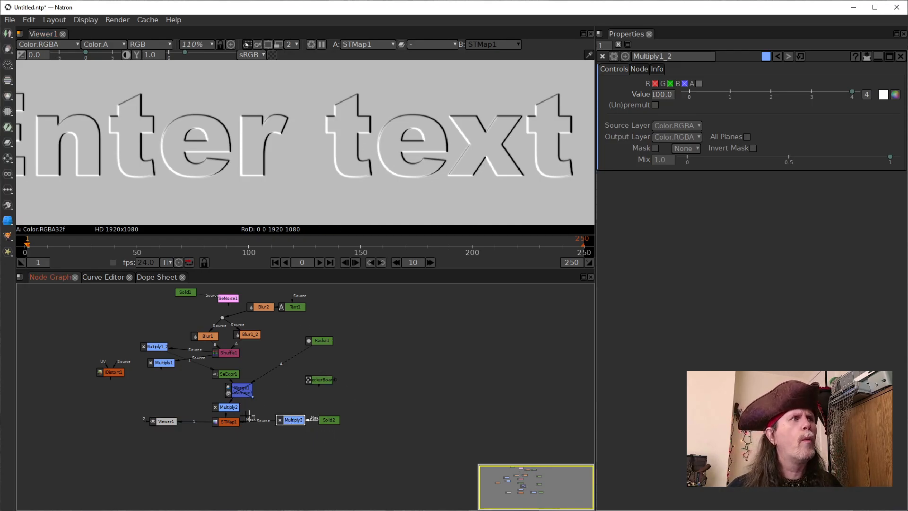
scroll(320, 142, down, 3)
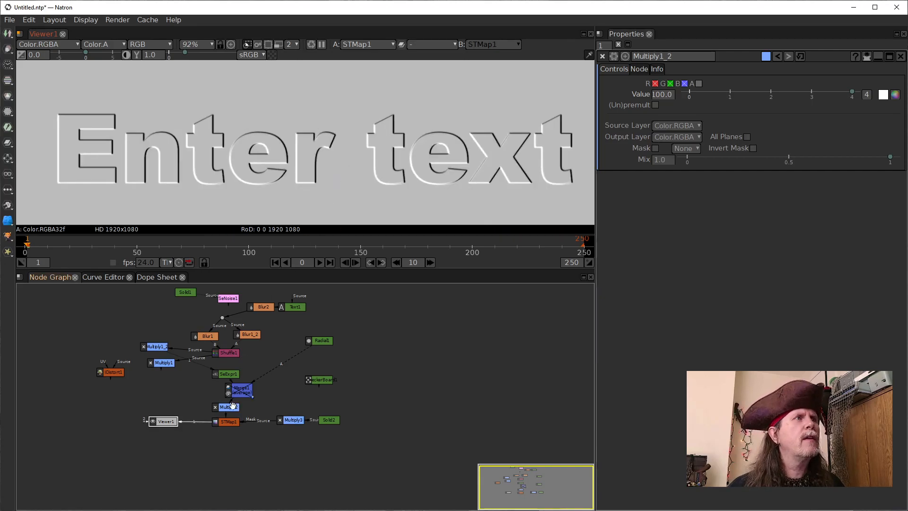
Raise the blur size of Blur2 to 10 for softer letter edges
click(263, 308)
double_click(264, 310)
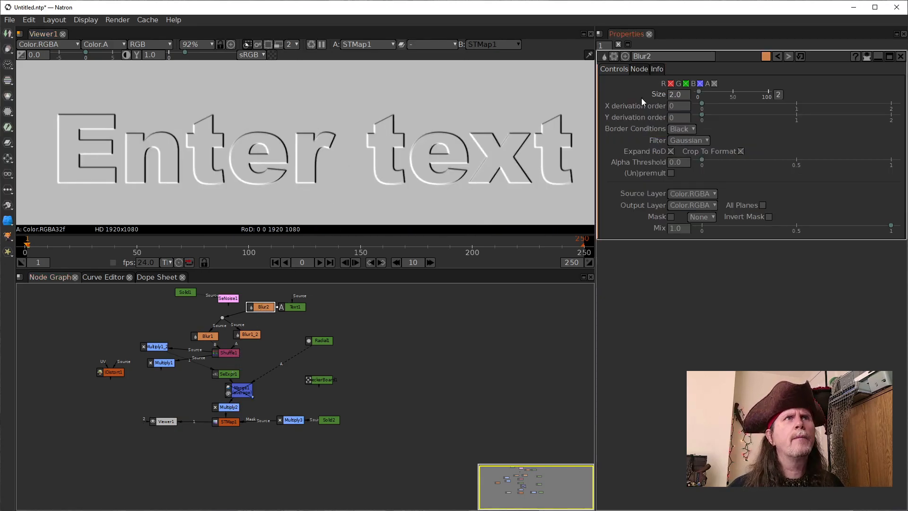
scroll(668, 97, up, 1)
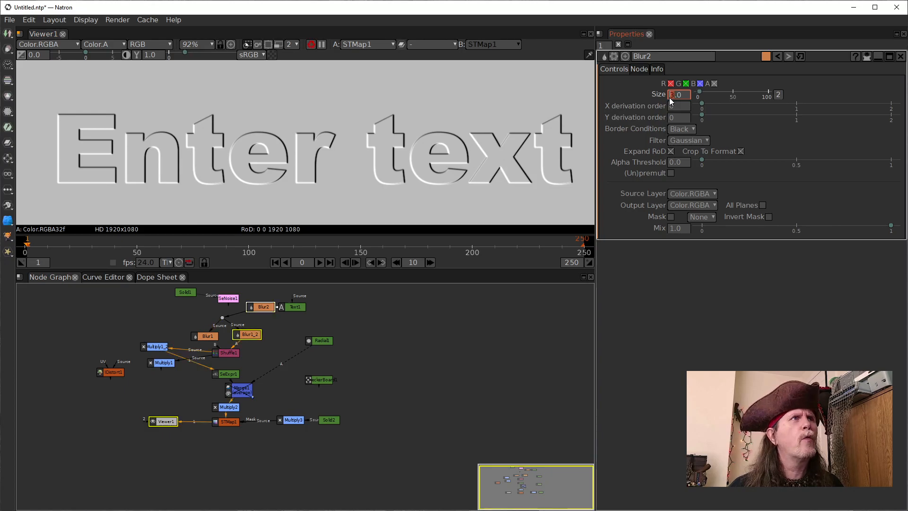
scroll(668, 97, up, 1)
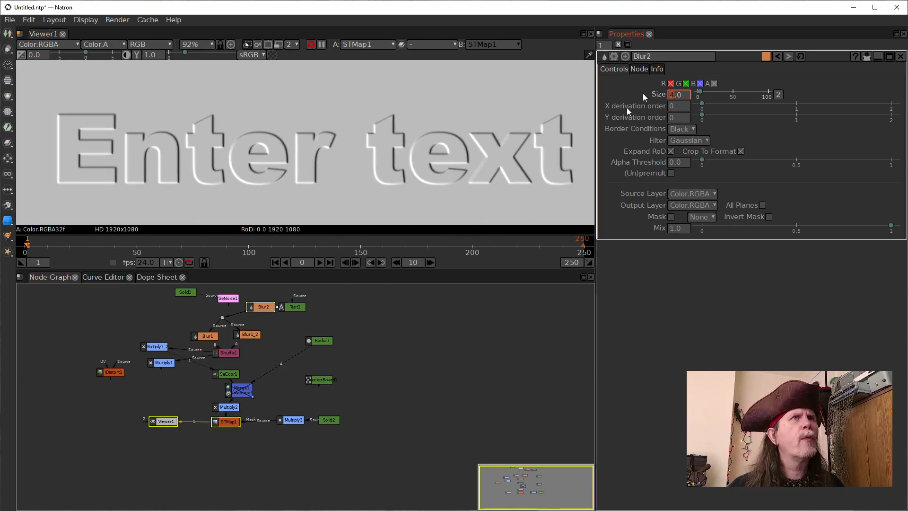
scroll(670, 98, up, 3)
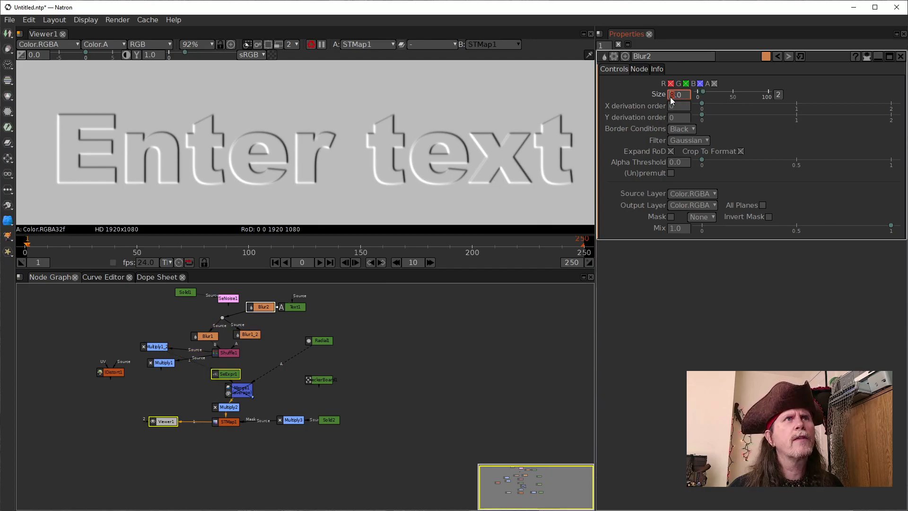
scroll(671, 98, up, 2)
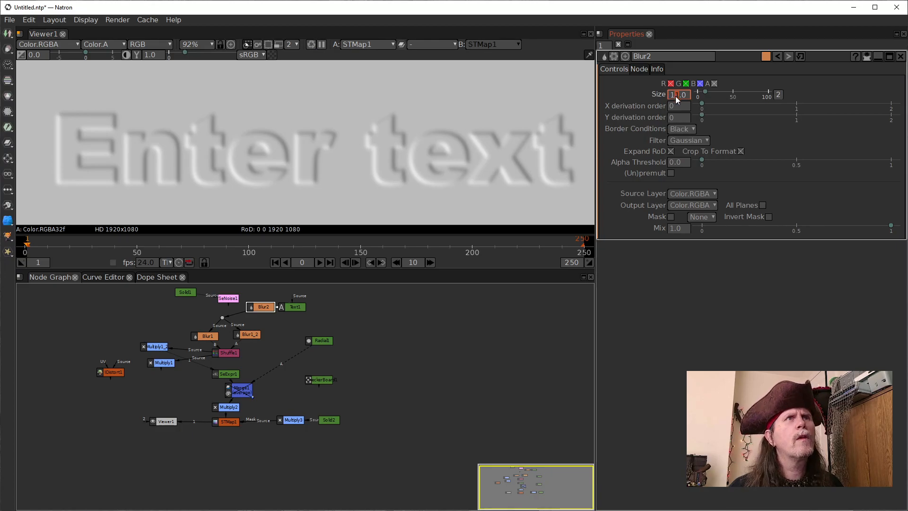
scroll(677, 98, down, 1)
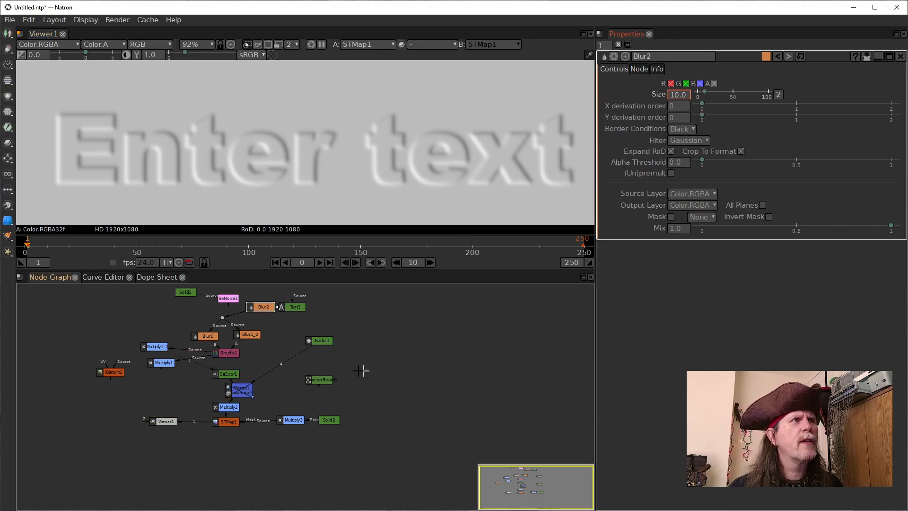
Set the green component of color1 in SeExpr1 to -1 to flip the vertical light direction
click(156, 347)
double_click(169, 346)
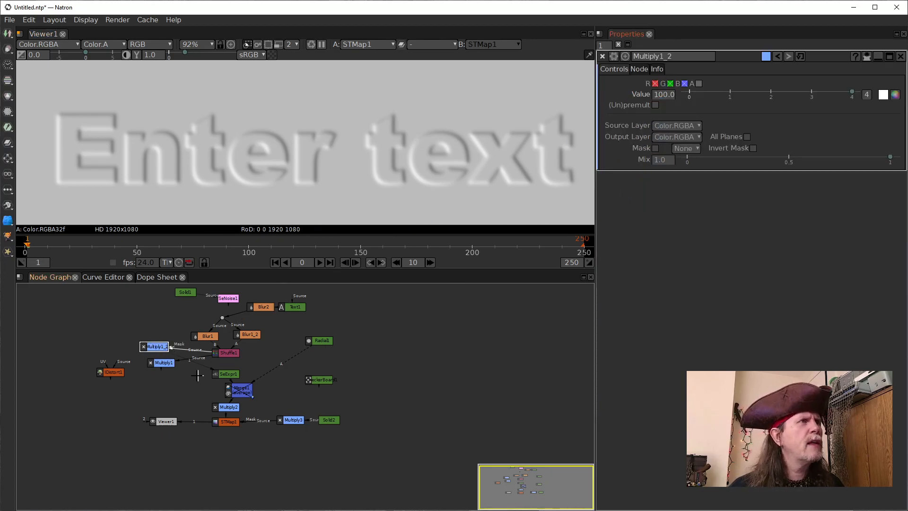
click(227, 375)
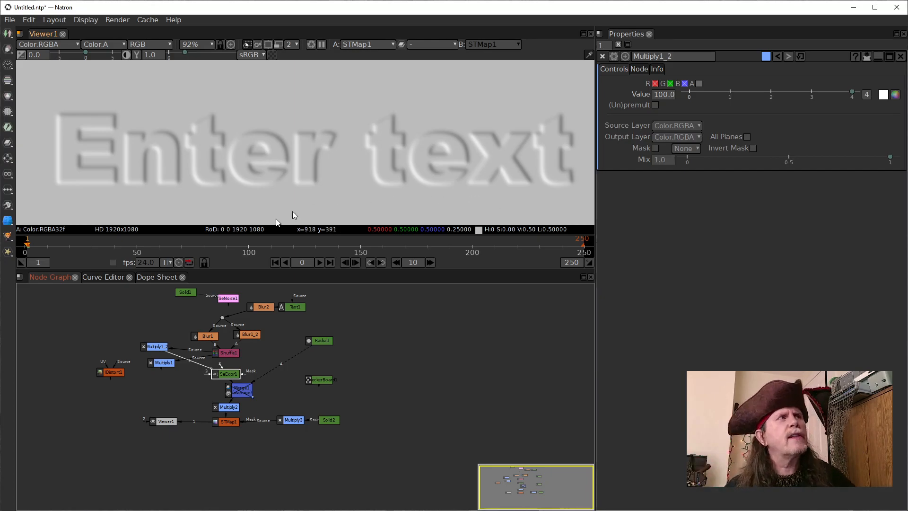
double_click(221, 370)
click(724, 154)
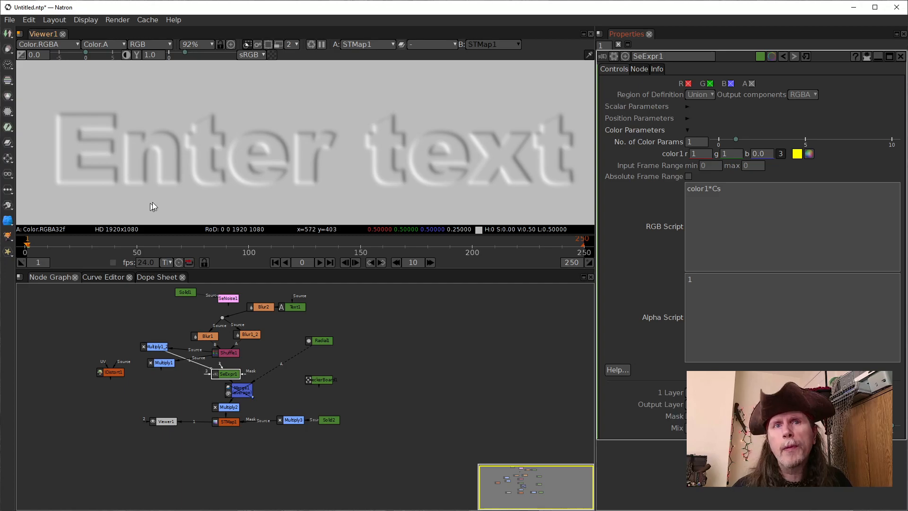
drag(692, 154, 713, 156)
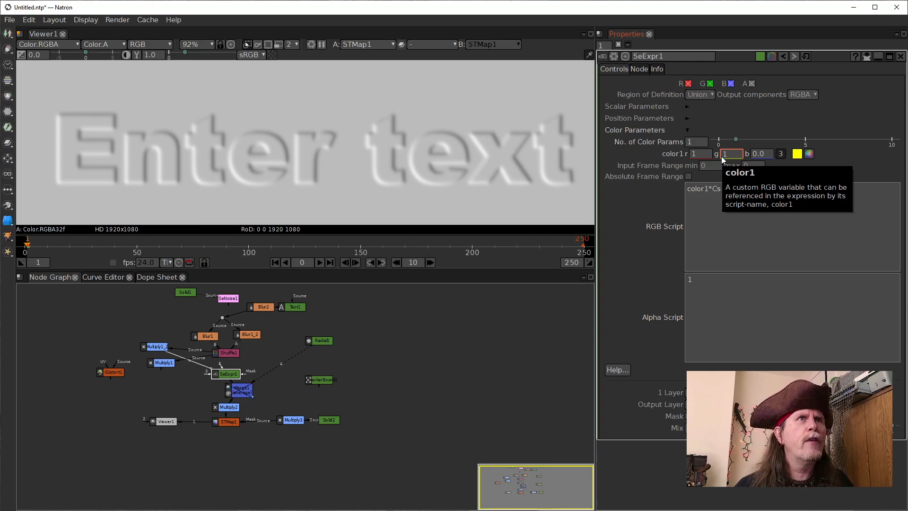
text(0)
key(Return)
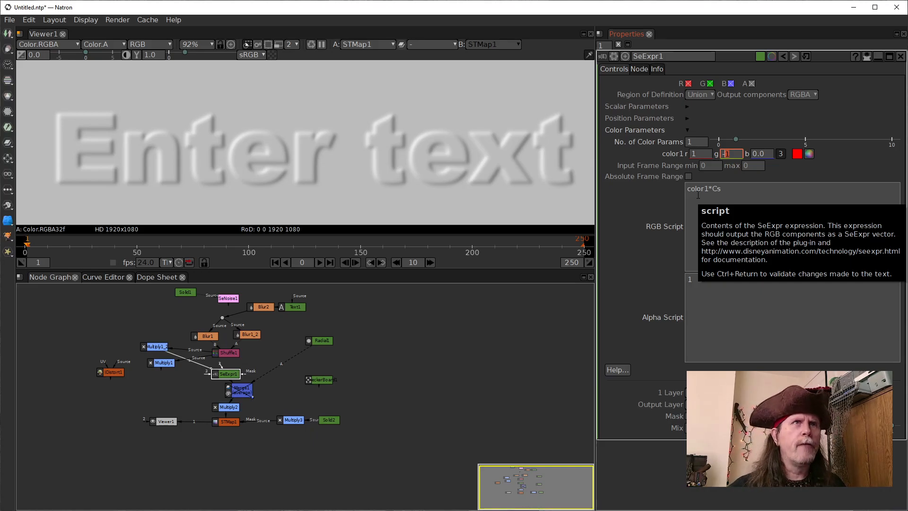
Try red values of -1 and 0 for color1 in SeExpr1 to compare light directions
click(705, 150)
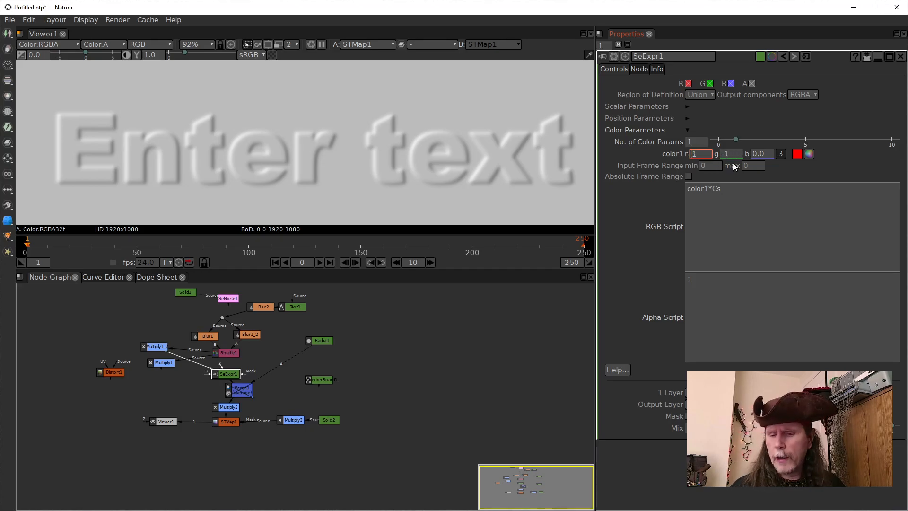
text(-)
key(Return)
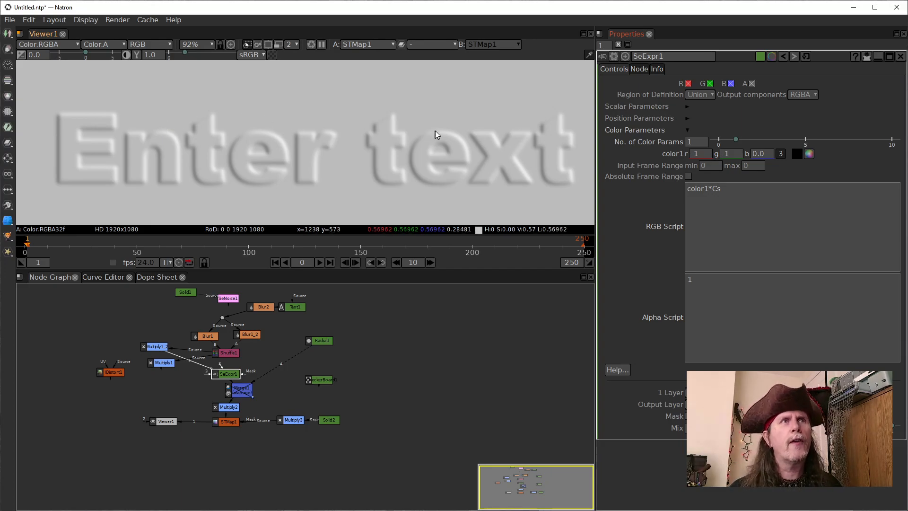
double_click(694, 155)
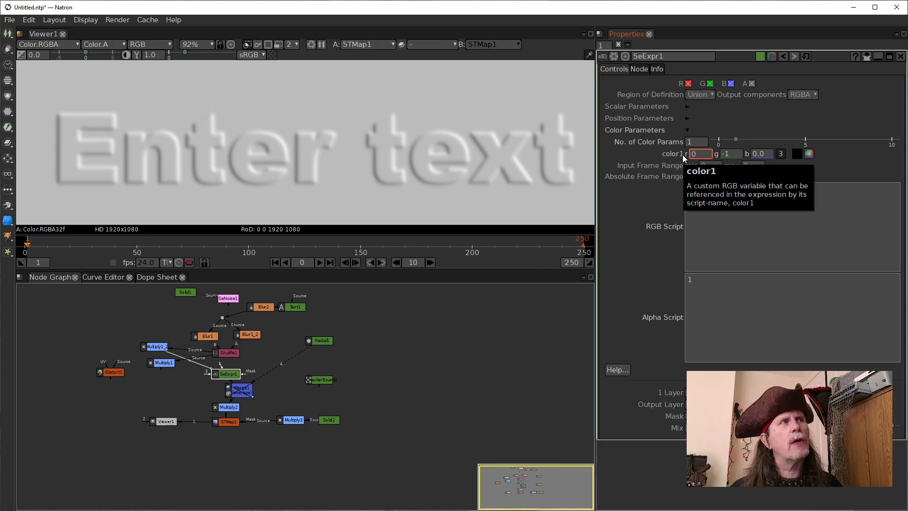
key(Return)
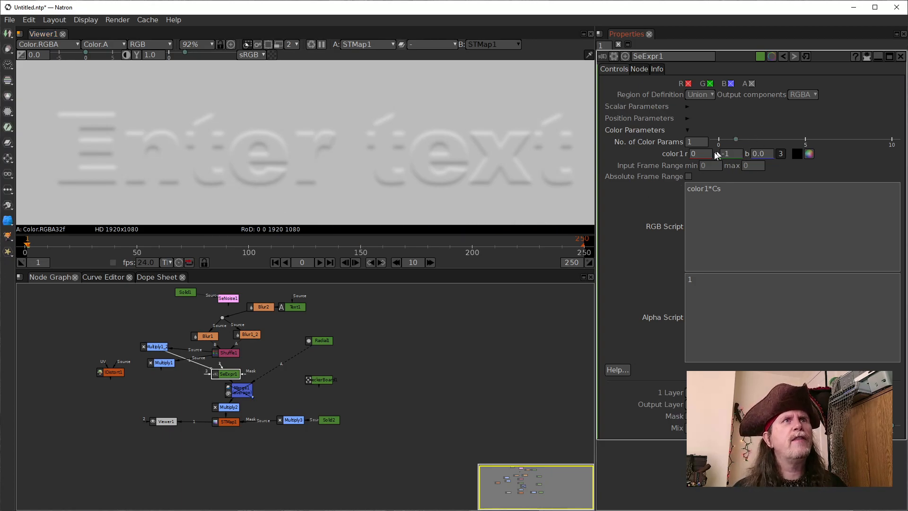
Try red values of 0.1, -0.1 and 0.01 for color1 in SeExpr1
text(.1)
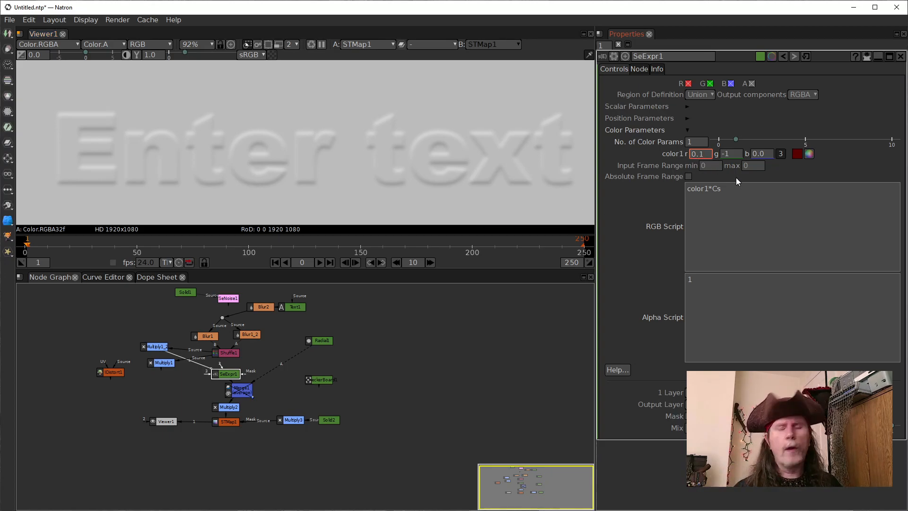
text(-)
key(Return)
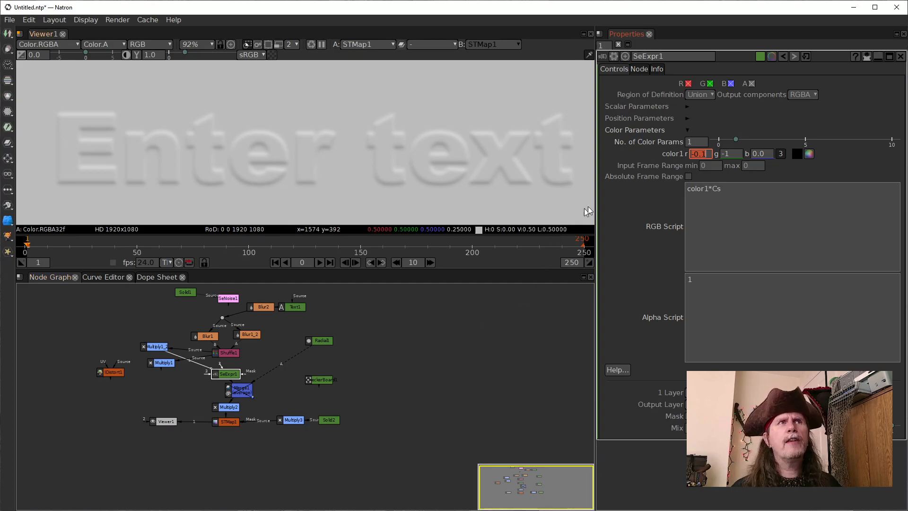
click(705, 154)
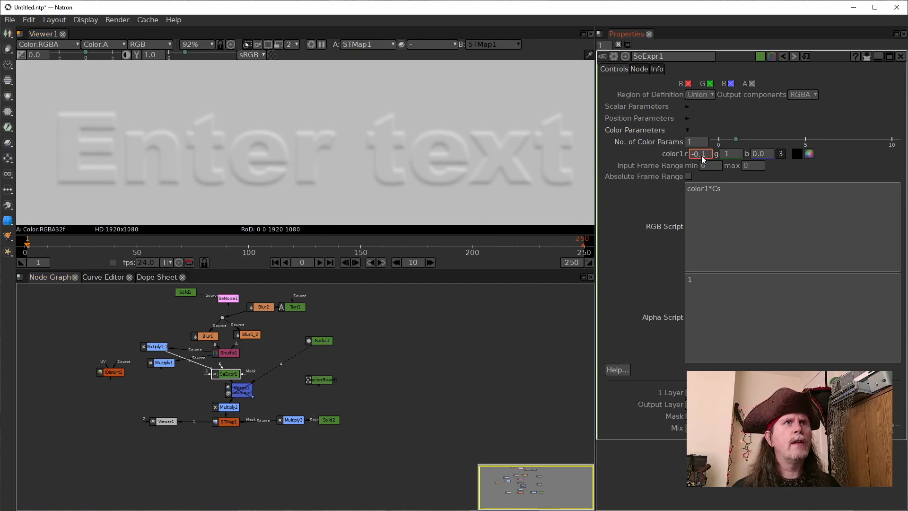
click(690, 154)
key(Delete)
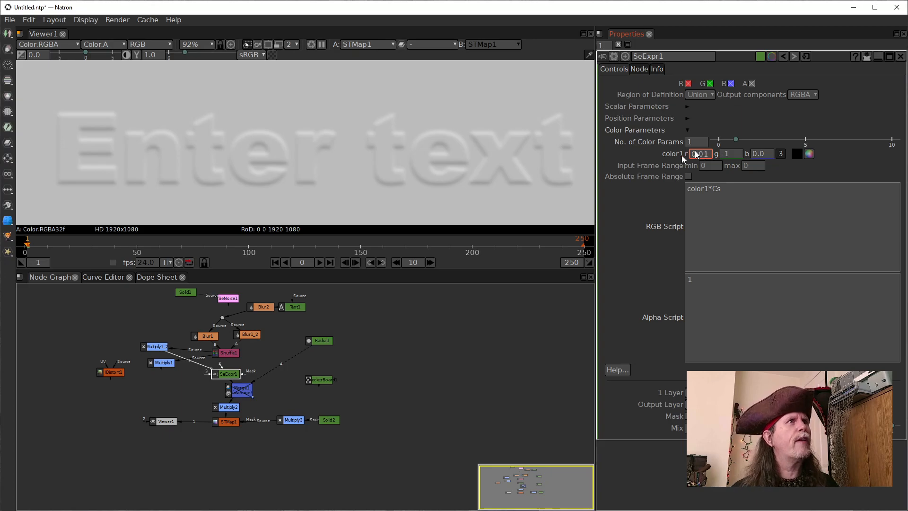
click(508, 418)
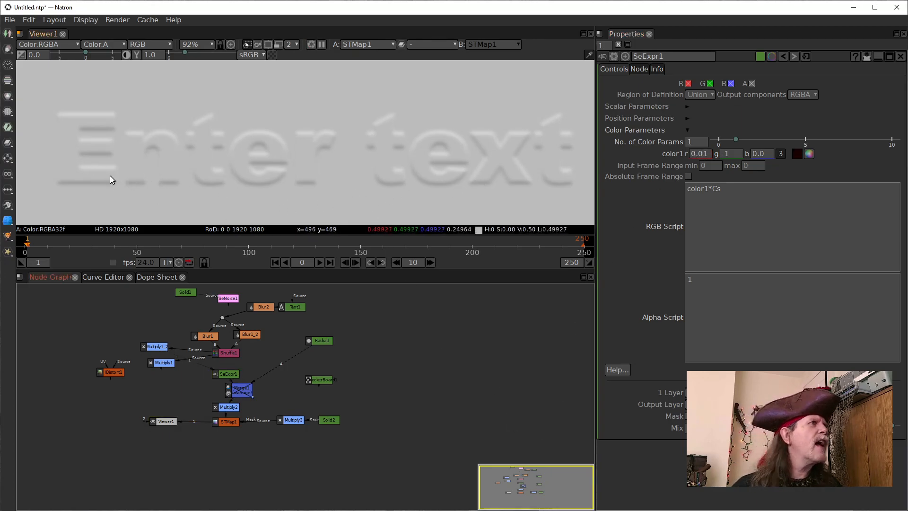
Fine-tune the red component of color1 in SeExpr1 in 0.01 increments to 0.09
click(700, 154)
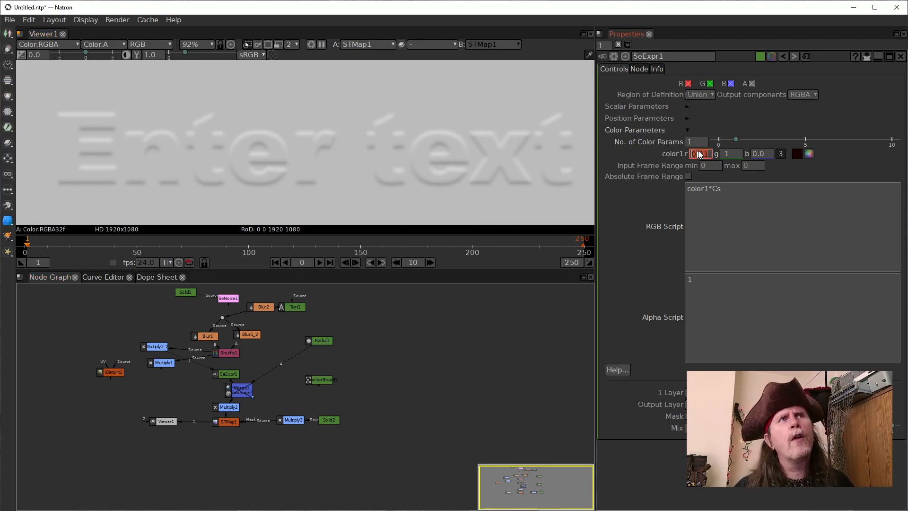
scroll(704, 156, up, 3)
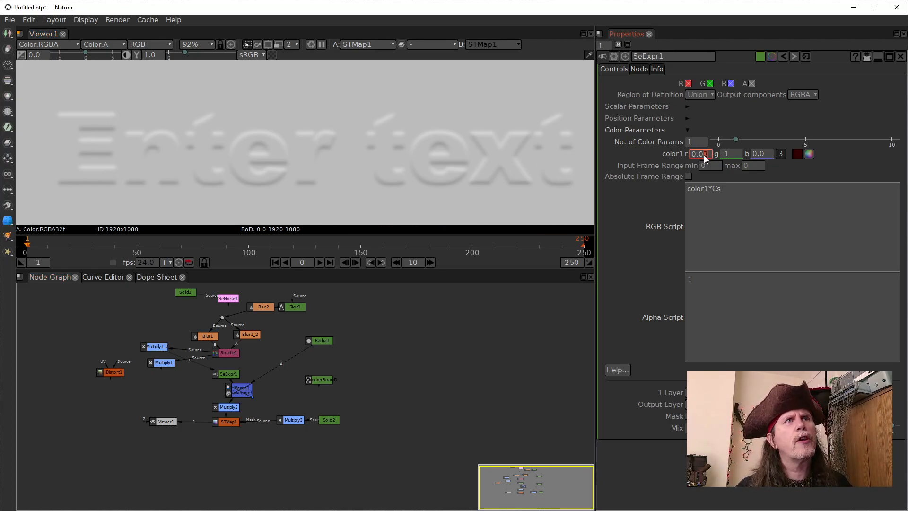
scroll(705, 156, up, 1)
scroll(705, 158, up, 1)
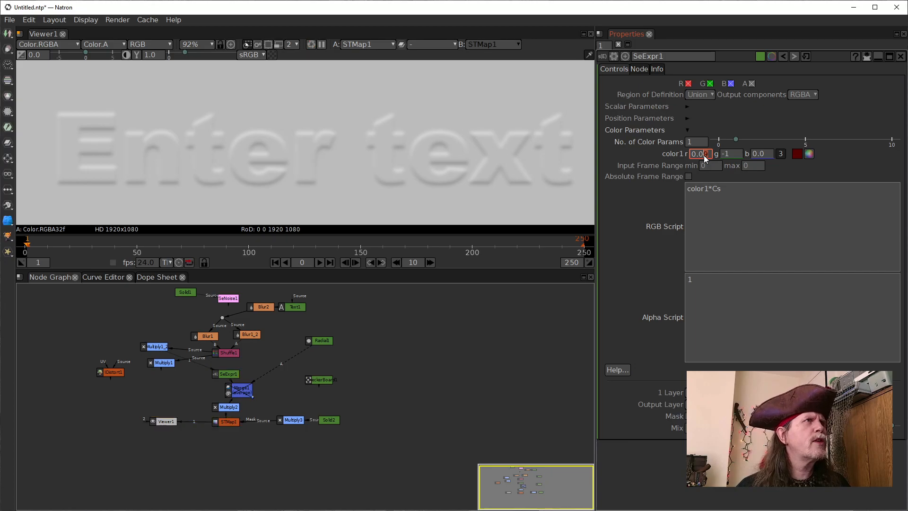
scroll(705, 158, up, 1)
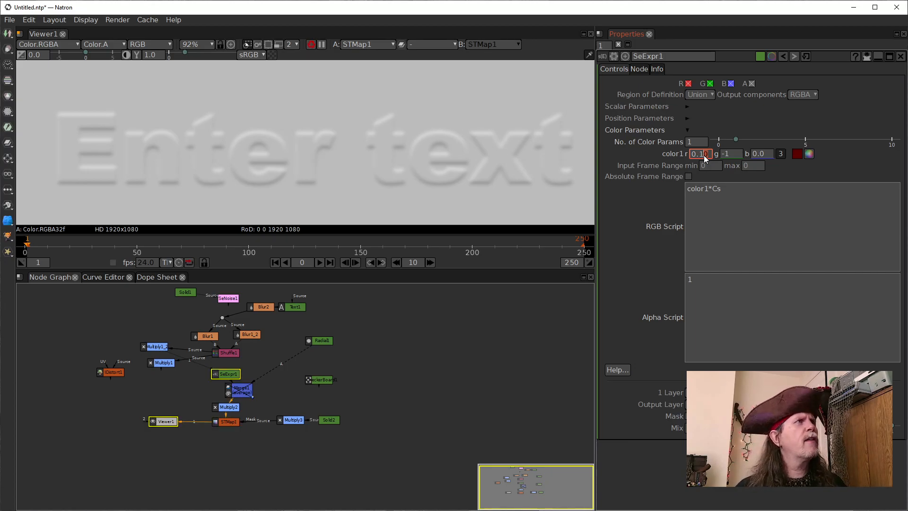
scroll(705, 158, down, 1)
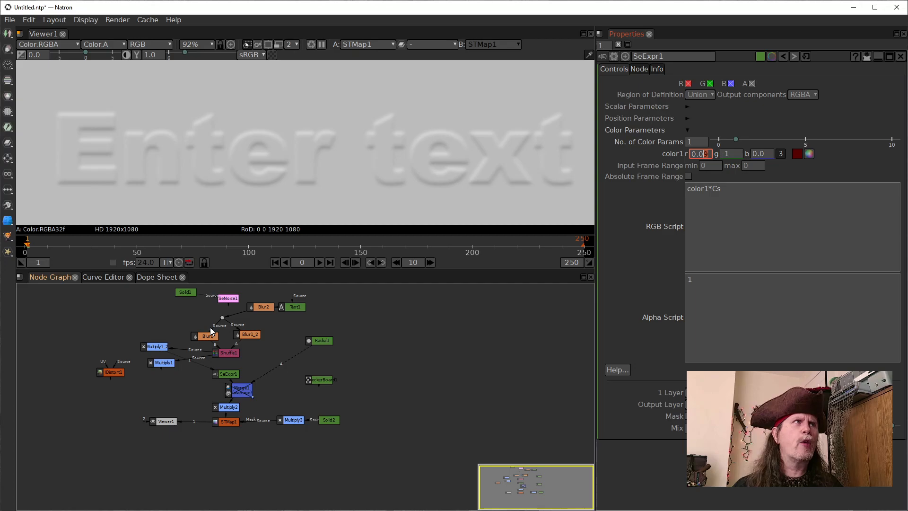
Rearrange the node graph so Multiply1_2 sits beside Multiply1 with SeExpr1 directly beneath Multiply1_2
click(228, 373)
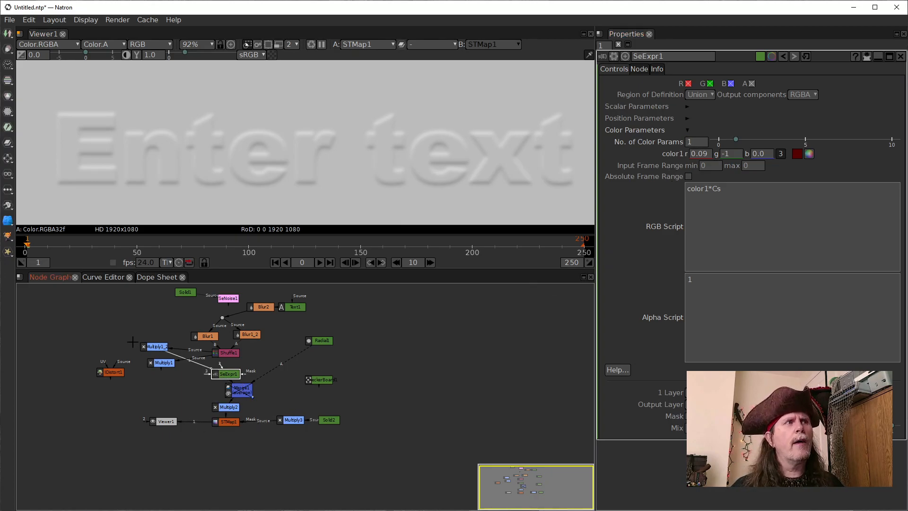
click(150, 345)
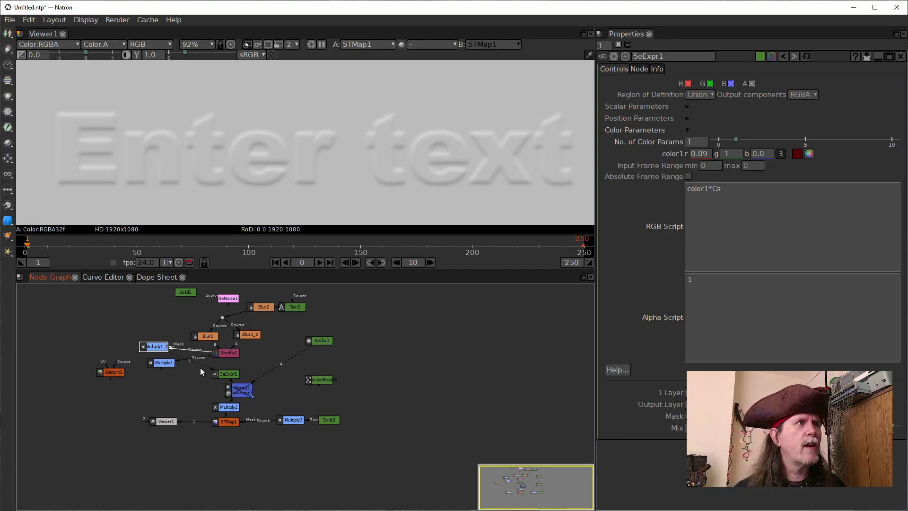
drag(157, 348, 189, 391)
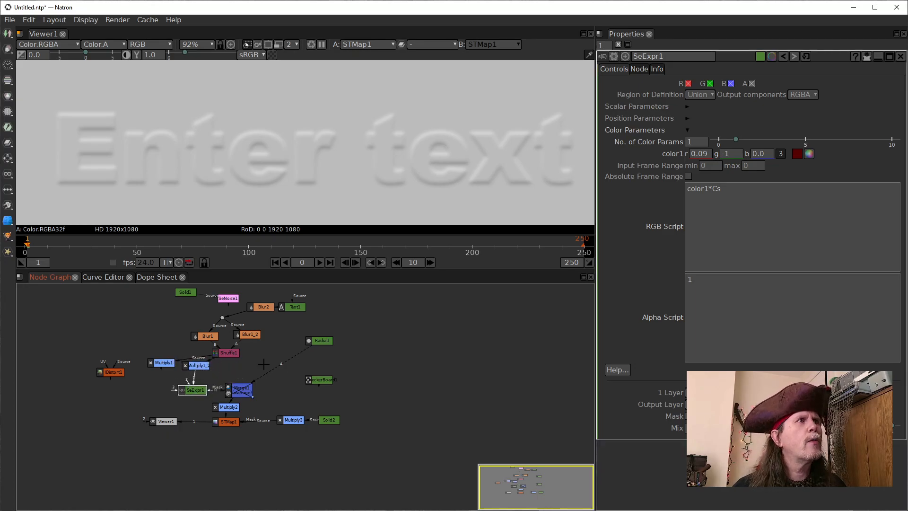